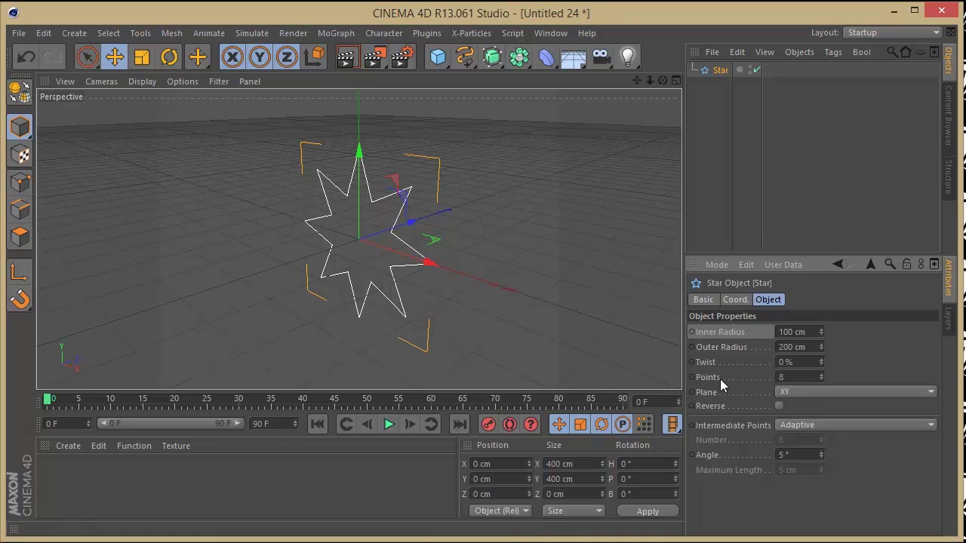
- Configure the star spline with 3 points, a 400 cm inner radius and the ZY plane
left_click_drag(822, 377, 827, 391)
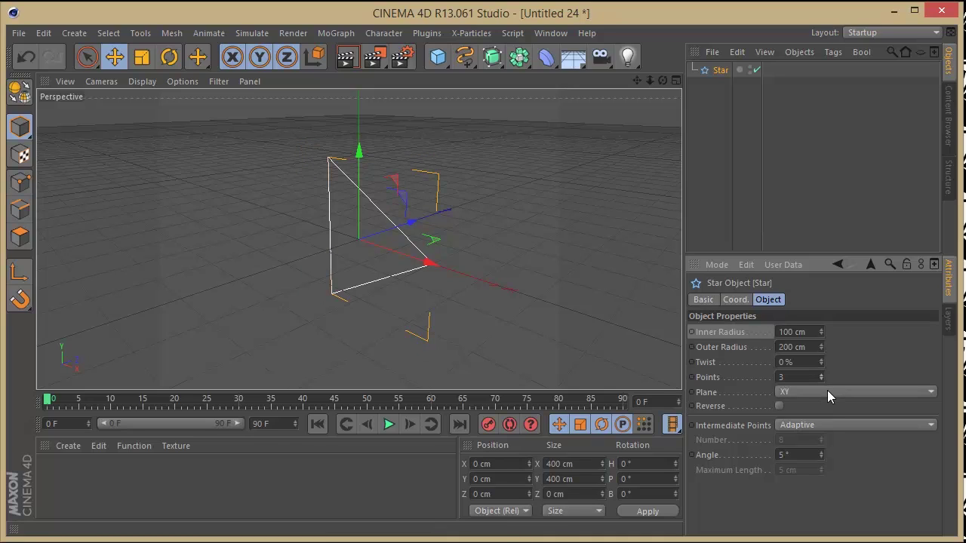
left_click(815, 332)
type("400")
key("Return")
left_click(810, 393)
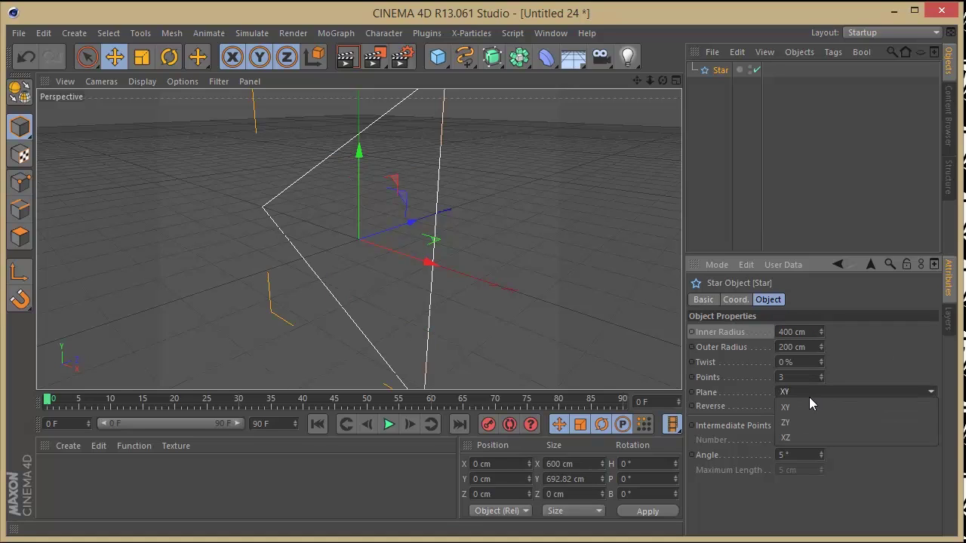
left_click(805, 423)
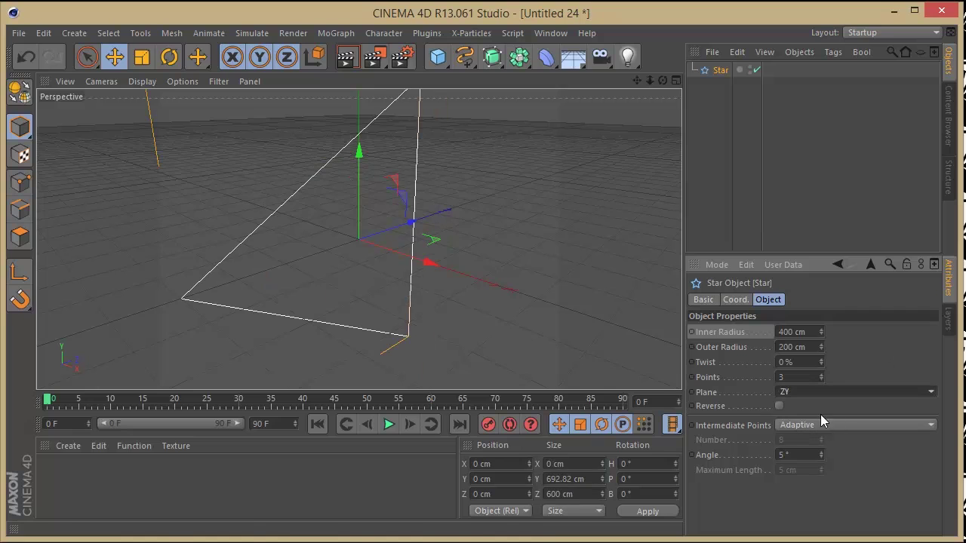
- Rotate the star to lie flat with a bank of -90° and a heading of 180°
left_click(732, 299)
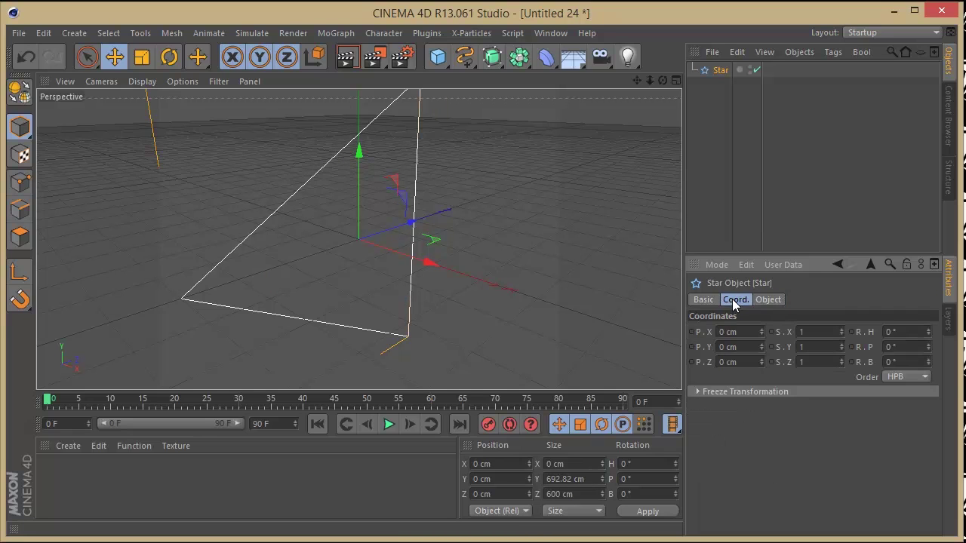
left_click_drag(928, 361, 936, 431)
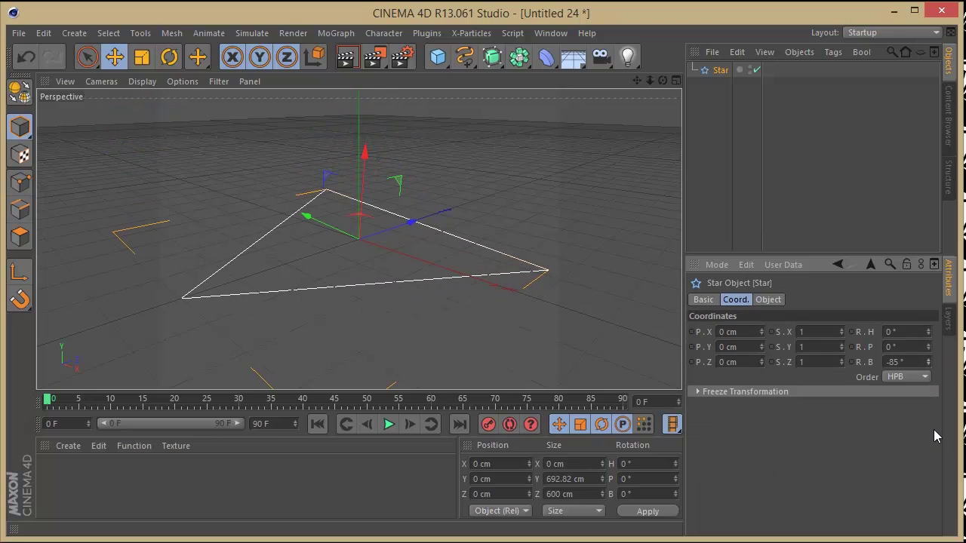
left_click_drag(929, 368, 930, 373)
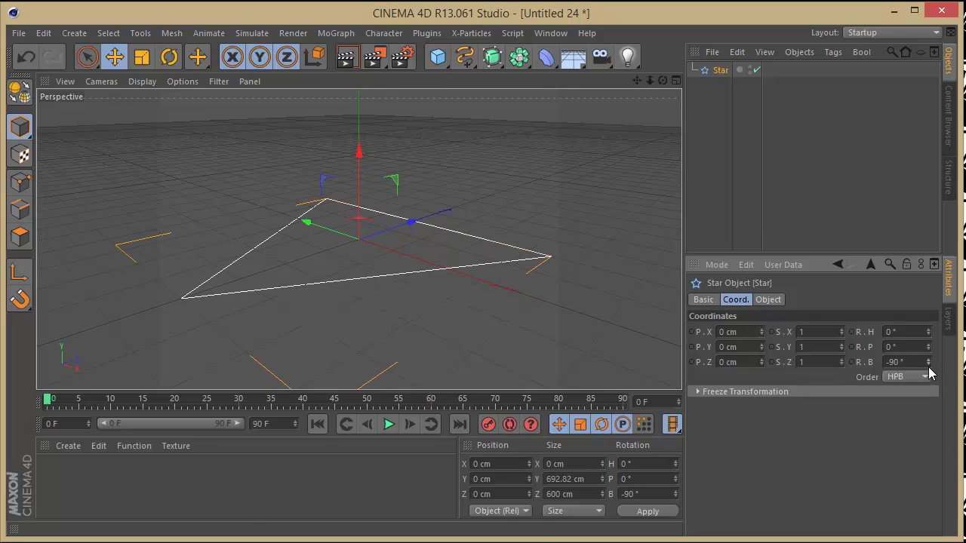
left_click(911, 335)
type("180")
key("Return")
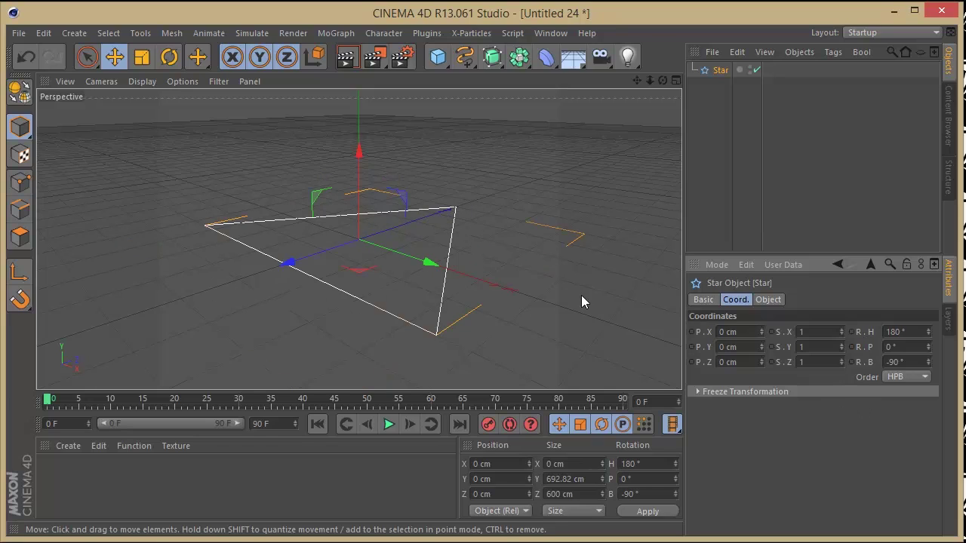
- Extend the animation's end to frame 120 and display the star's object properties
left_click_drag(664, 81, 774, 172)
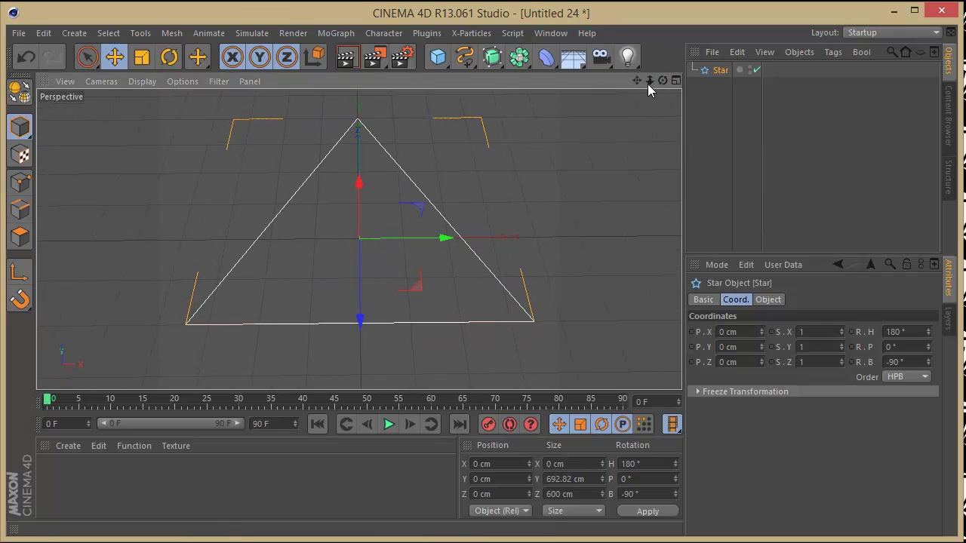
left_click_drag(650, 81, 590, 87)
left_click_drag(658, 81, 674, 81)
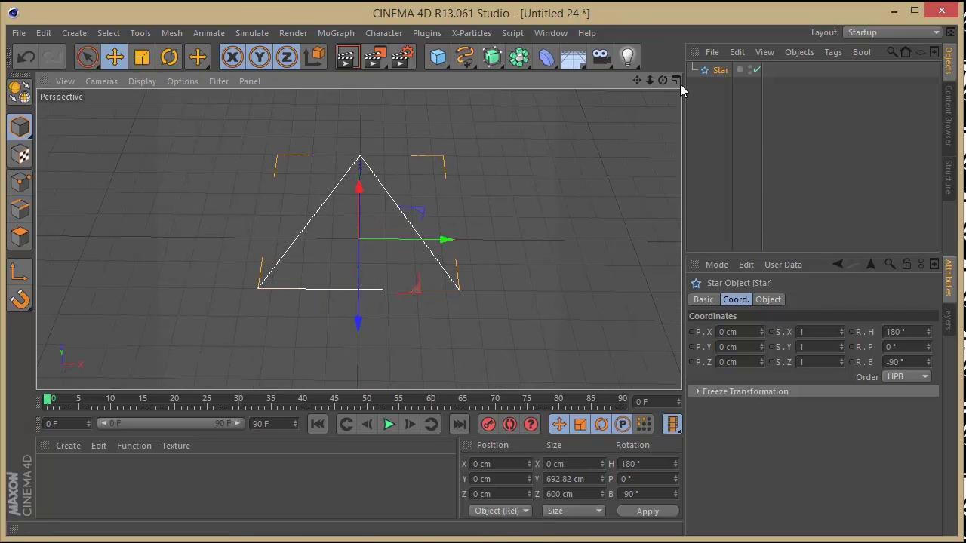
left_click(761, 299)
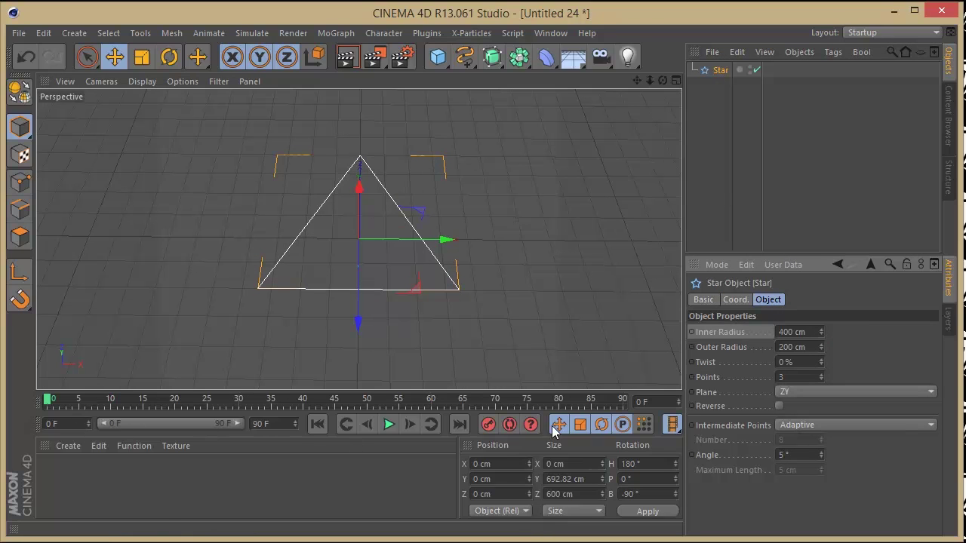
left_click(275, 424)
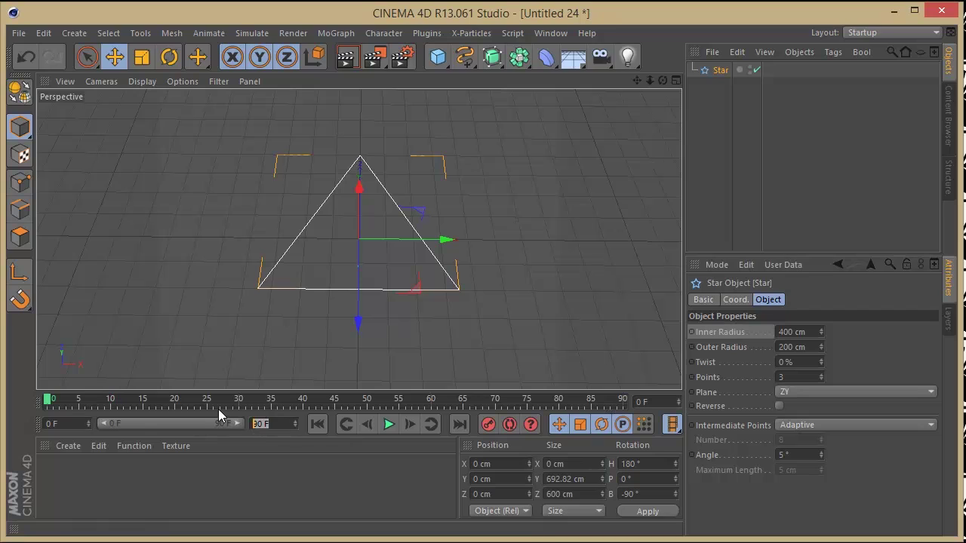
type("120")
key("Return")
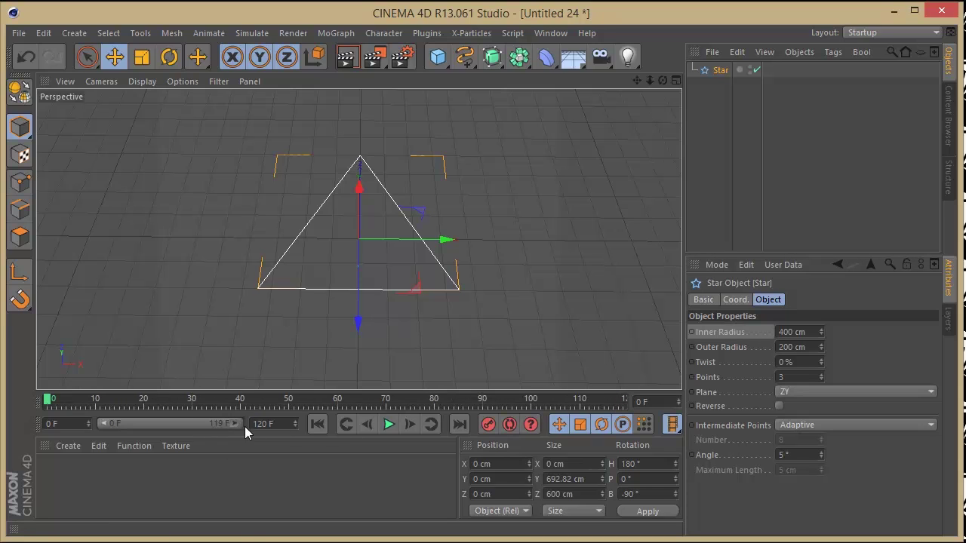
- Keyframe the star's inner radius at 400 cm on frame 0 and at 10 cm on frame 30
left_click(692, 332, "ctrl")
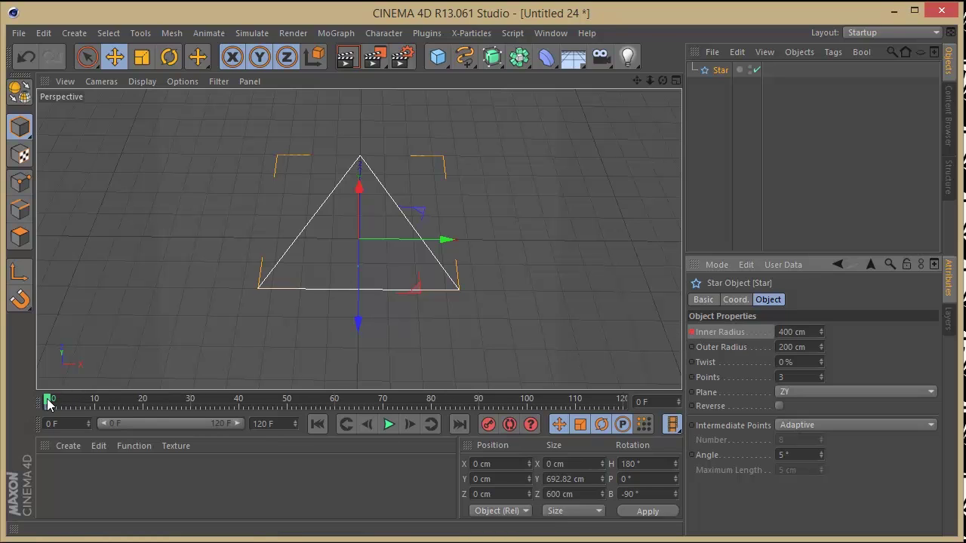
left_click_drag(50, 400, 81, 403)
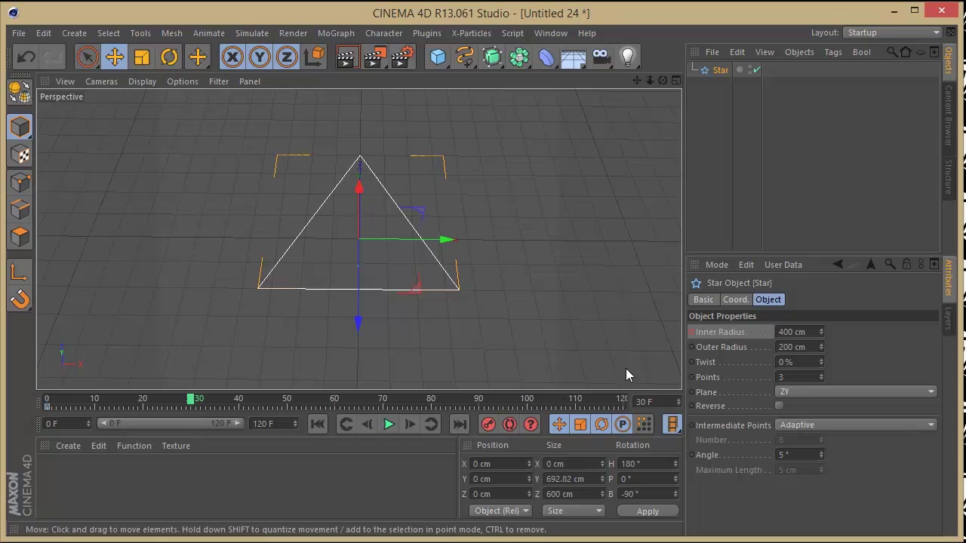
double_click(812, 331)
type("10")
key("Return")
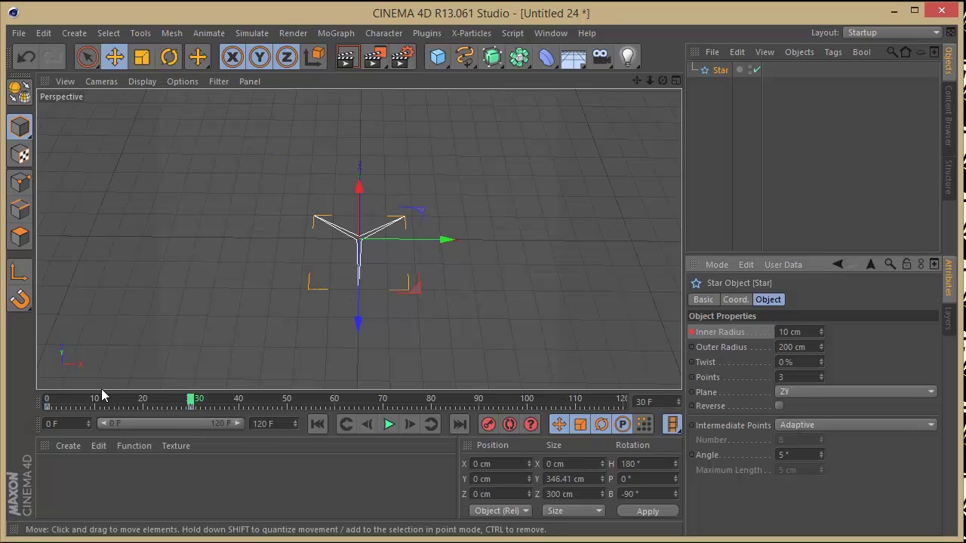
- Keyframe the star's inner radius at 400 cm on frame 60 and at 10 cm on frame 90
left_click_drag(193, 401, 336, 401)
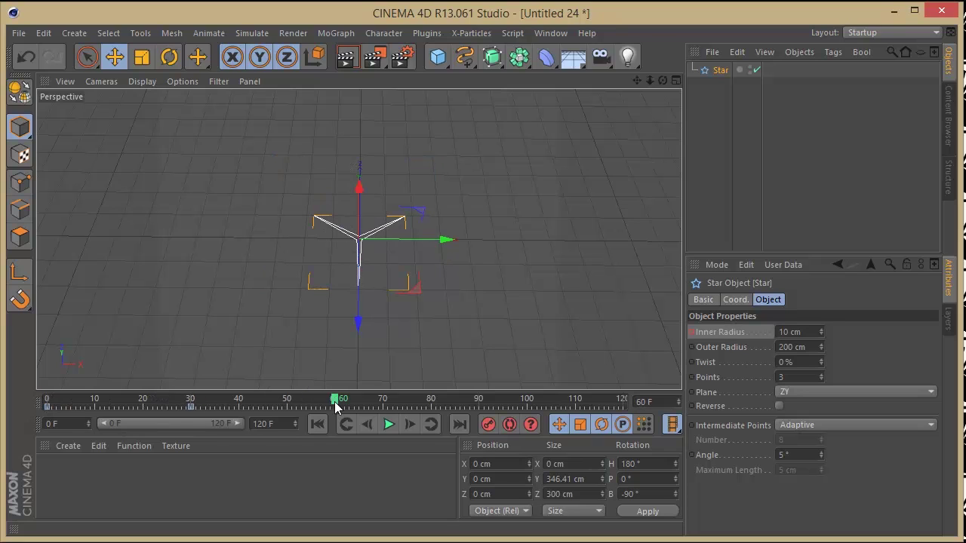
double_click(790, 332)
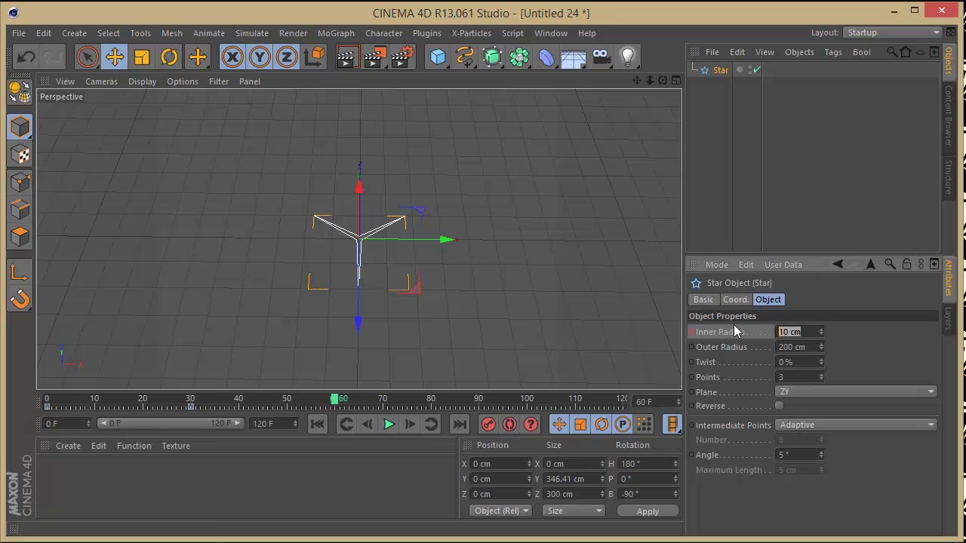
type("400")
key("Return")
left_click_drag(339, 401, 486, 407)
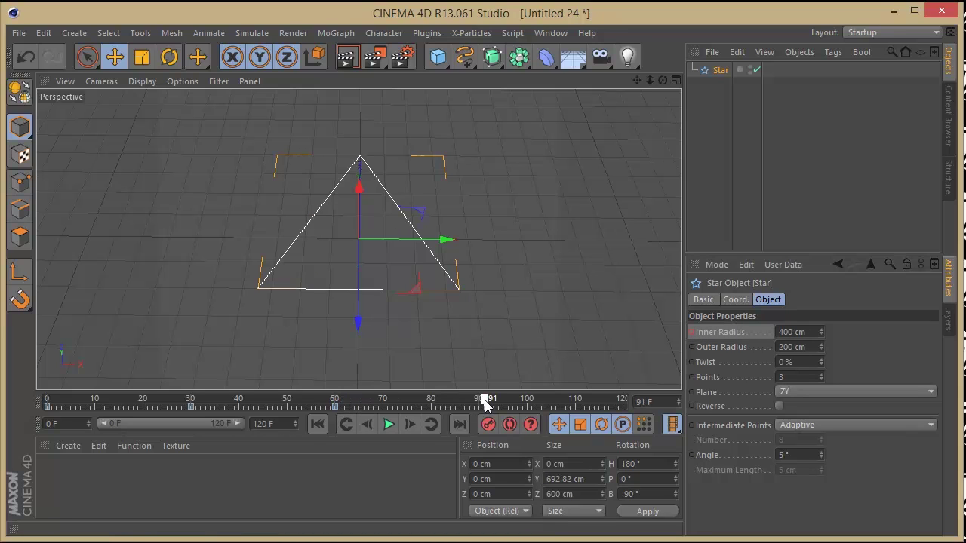
double_click(789, 333)
type("10")
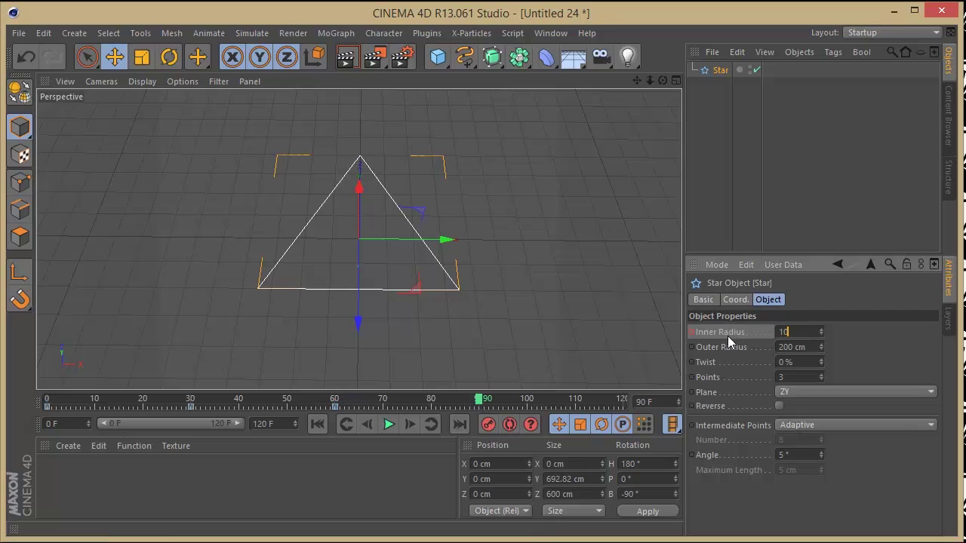
key("Return")
- Keyframe the star's inner radius at 400 cm on frame 120
left_click_drag(481, 401, 737, 375)
double_click(781, 332)
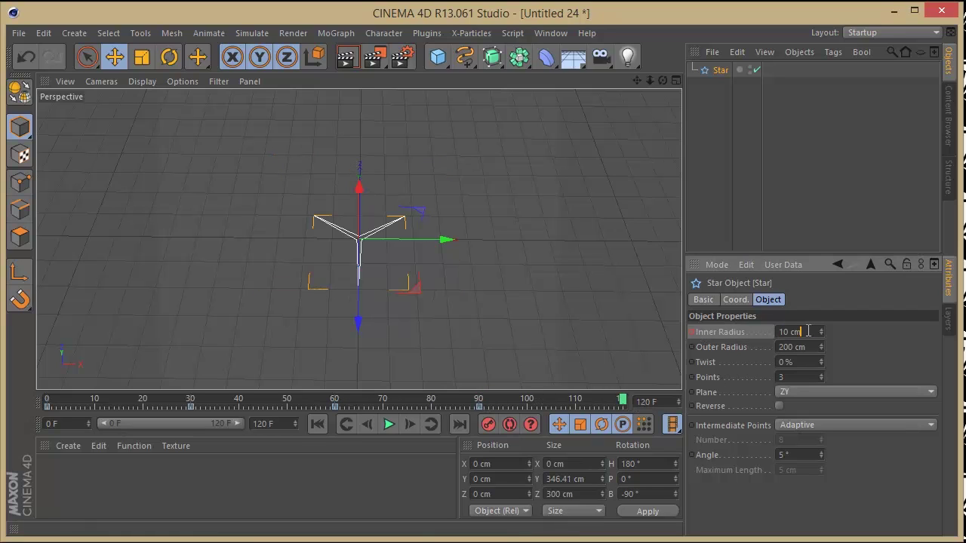
type("400")
left_click(692, 332, "ctrl")
- Play back the inner radius animation to check the star's shape changes, and return to frame 0
left_click(389, 425)
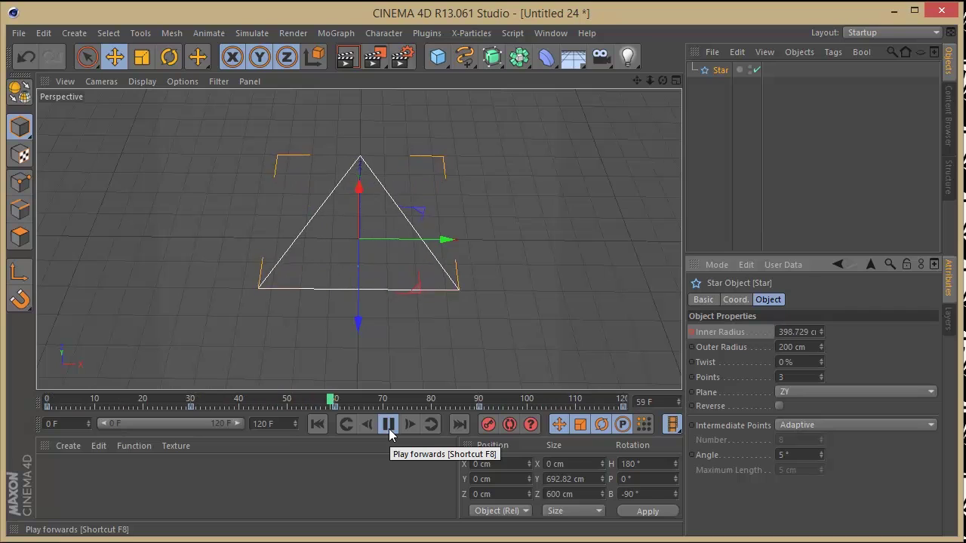
left_click(390, 427)
left_click(318, 425)
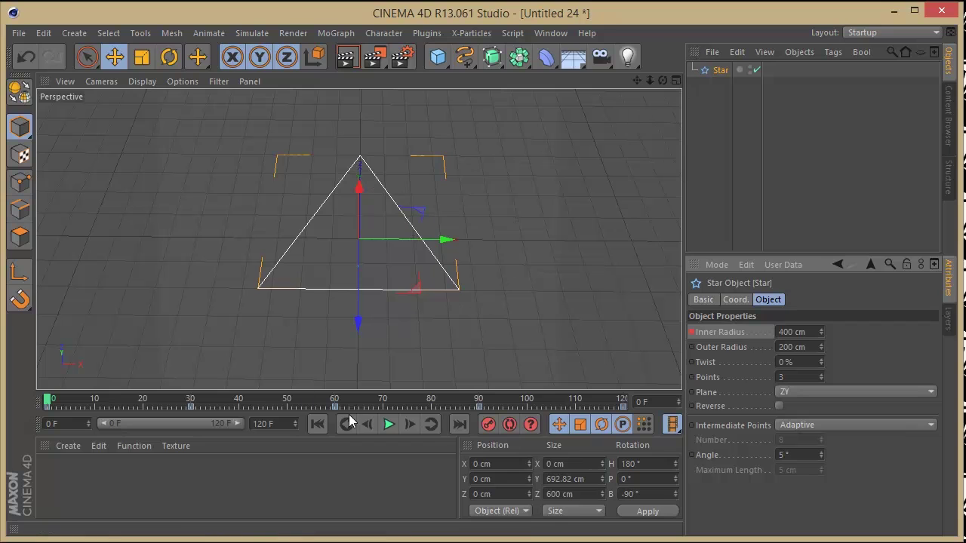
left_click(389, 425)
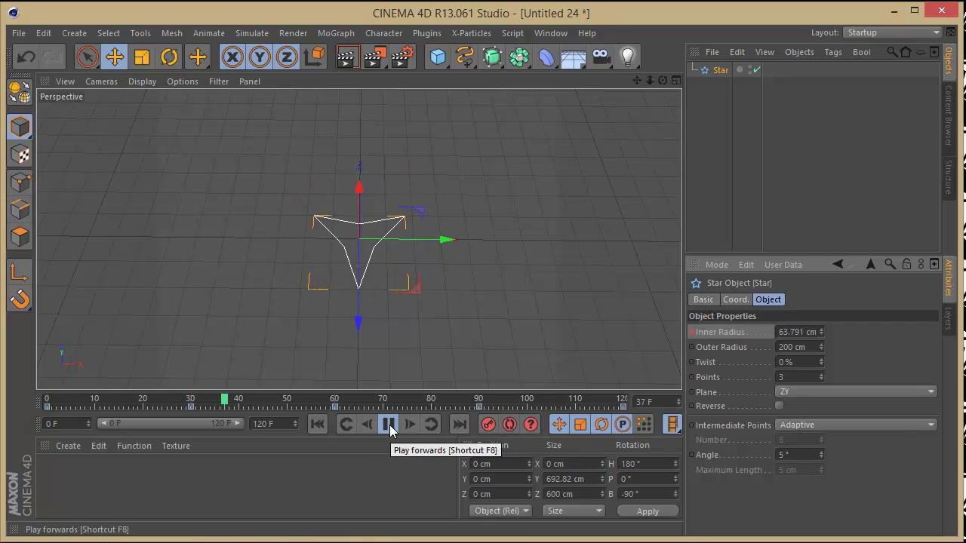
left_click(388, 425)
left_click(318, 424)
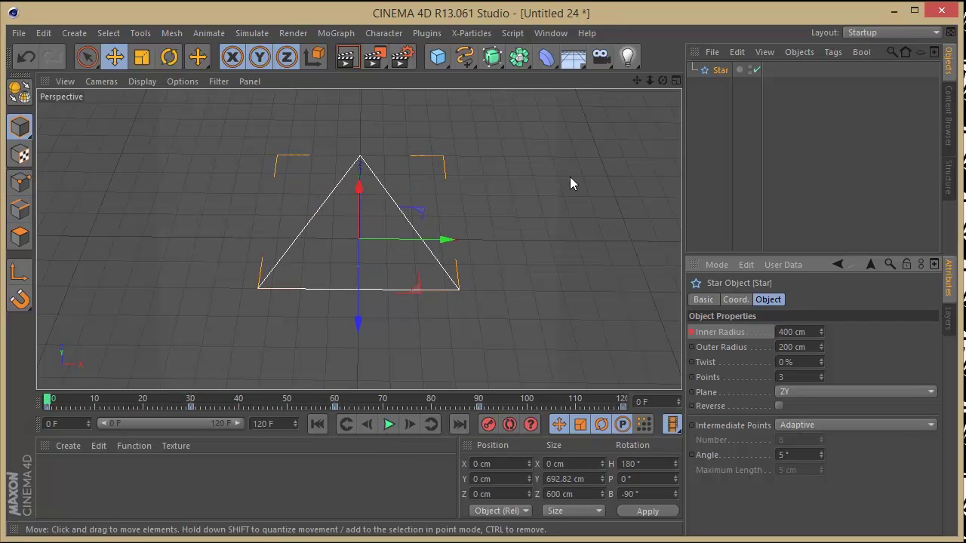
- Duplicate the star in a full-size Top view, placing the copy about 701 cm along the X axis
left_click(662, 80)
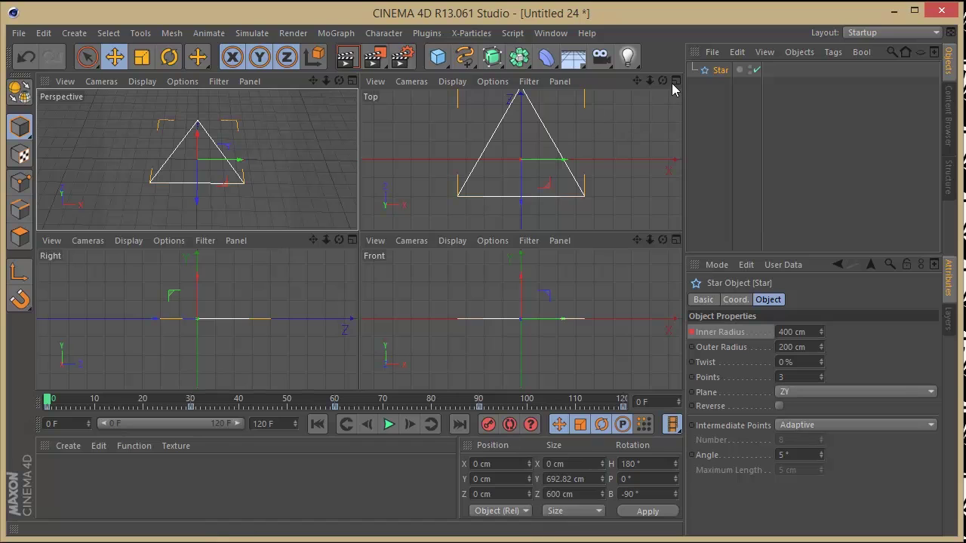
left_click(674, 81)
left_click_drag(649, 81, 623, 90)
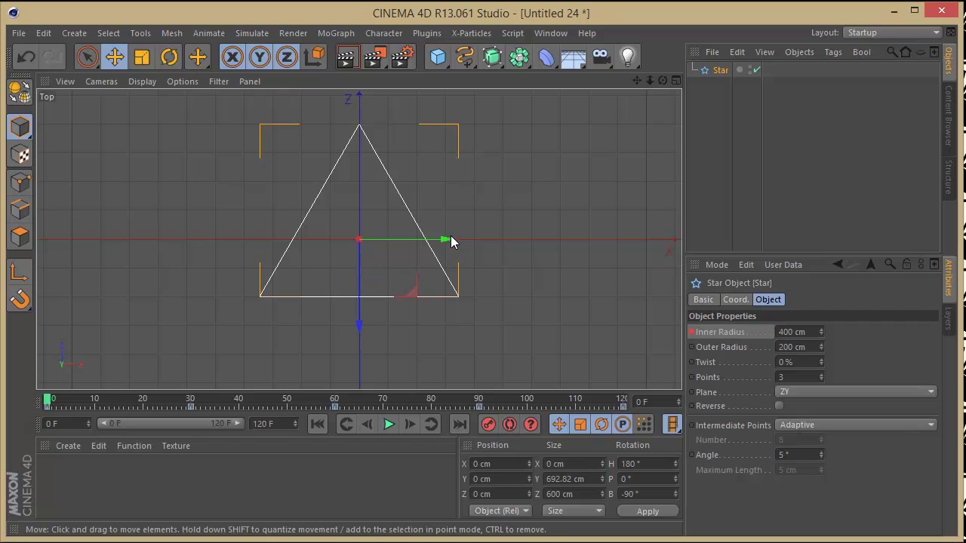
left_click_drag(445, 240, 645, 240, "ctrl")
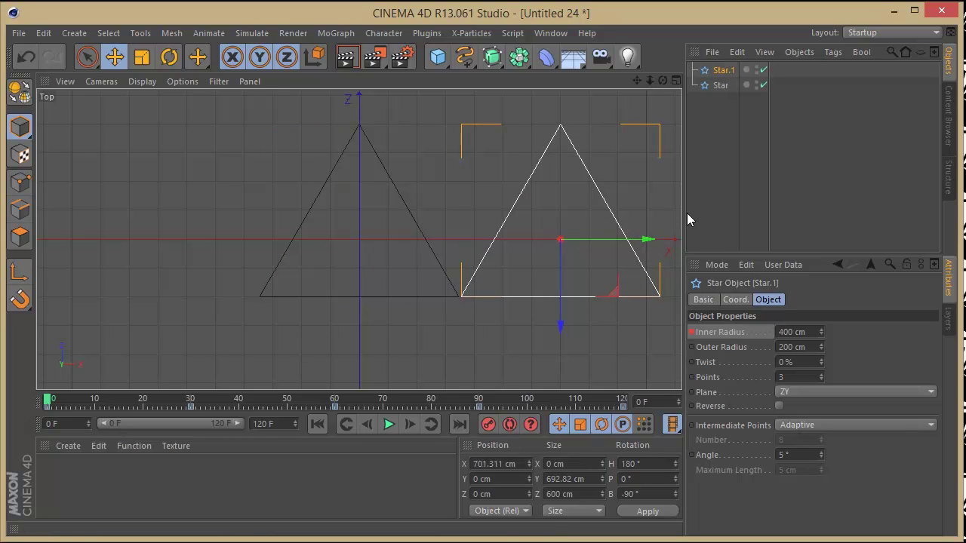
- Set the duplicated star's heading rotation to 0° so its triangle is inverted
left_click(738, 300)
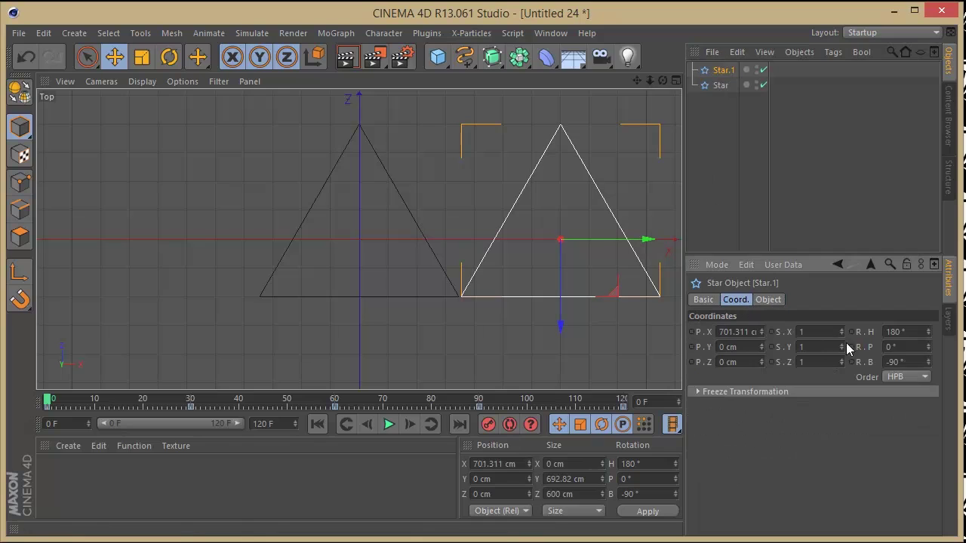
left_click(920, 332)
type("0")
key("Return")
- Fit the inverted triangle against the original's slanted edge, at about X 356 cm and Z 198 cm
left_click_drag(563, 153, 567, 98)
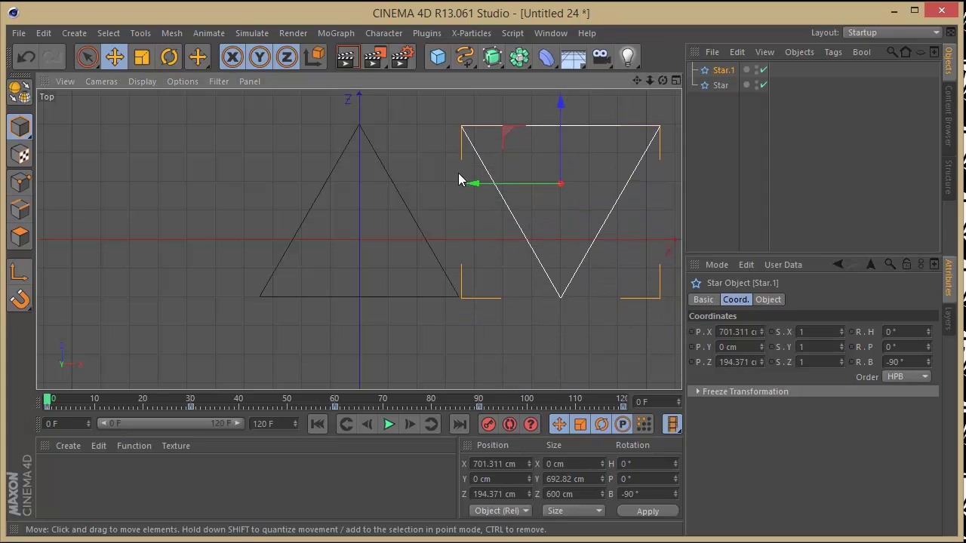
left_click_drag(474, 184, 377, 185)
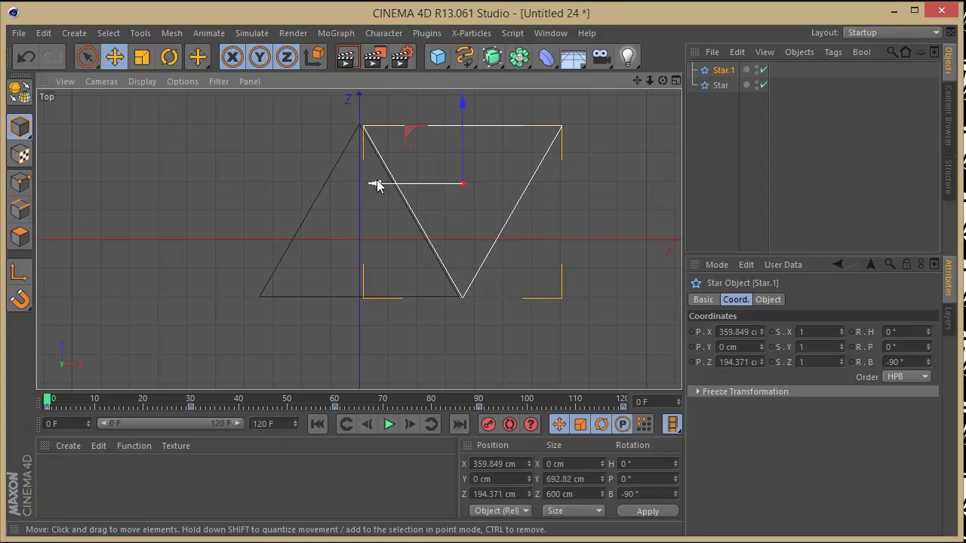
left_click_drag(637, 80, 532, 116)
left_click_drag(649, 80, 663, 82)
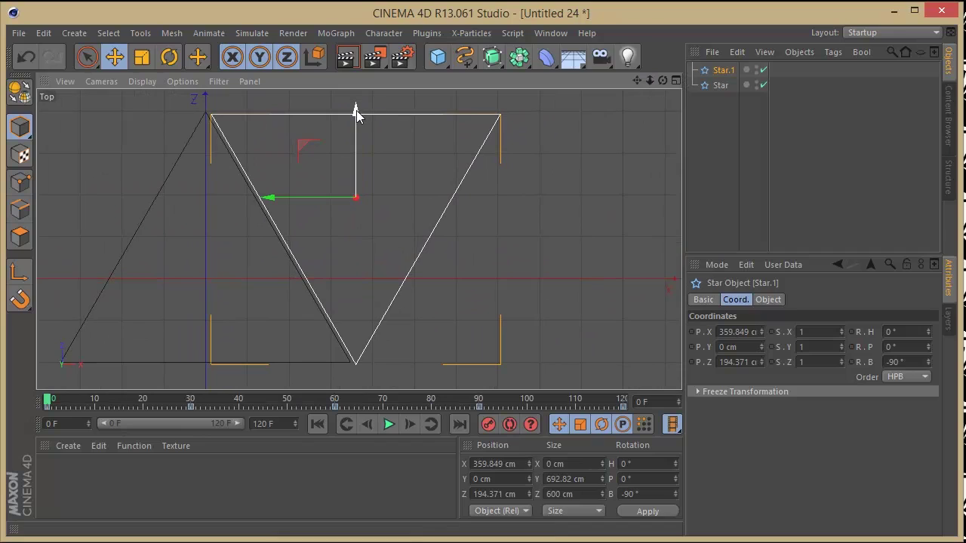
left_click_drag(356, 110, 358, 116)
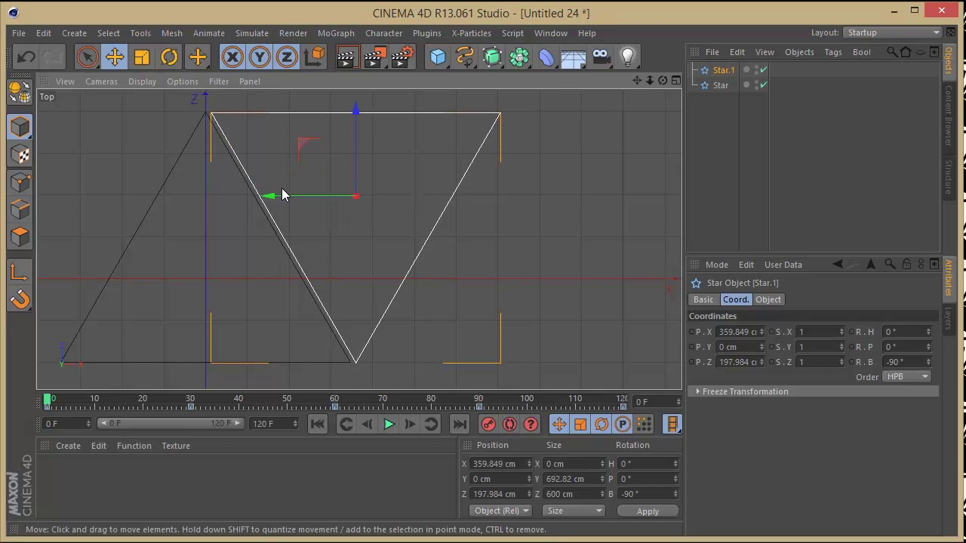
left_click_drag(271, 201, 268, 199)
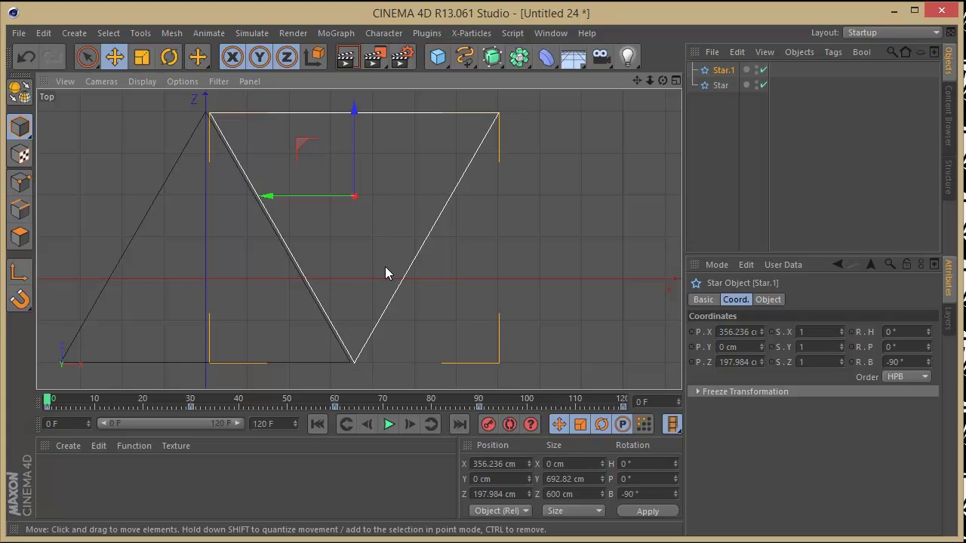
- Select both adjoining triangles and duplicate the pair three times along X, spacing the pairs about 715 cm apart
left_click_drag(649, 80, 567, 95)
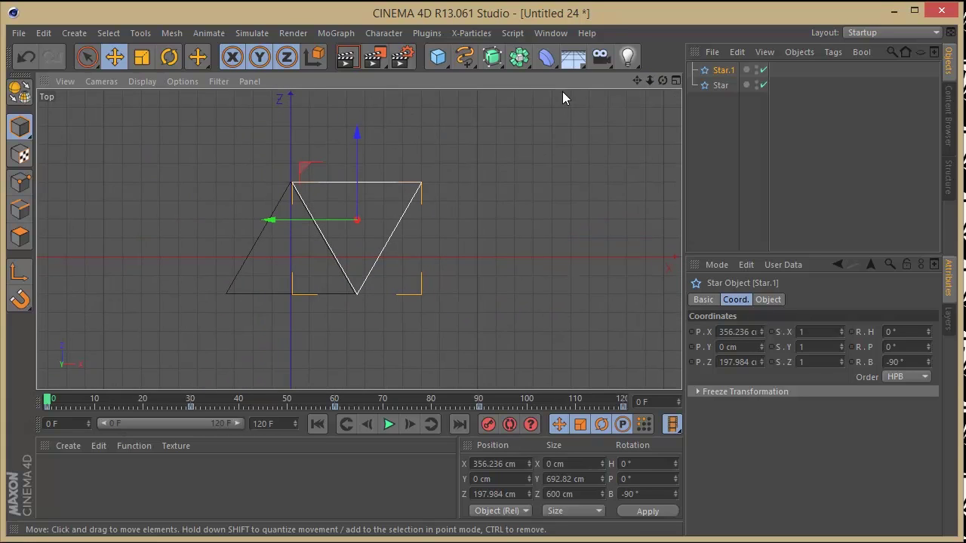
left_click(719, 85, "ctrl")
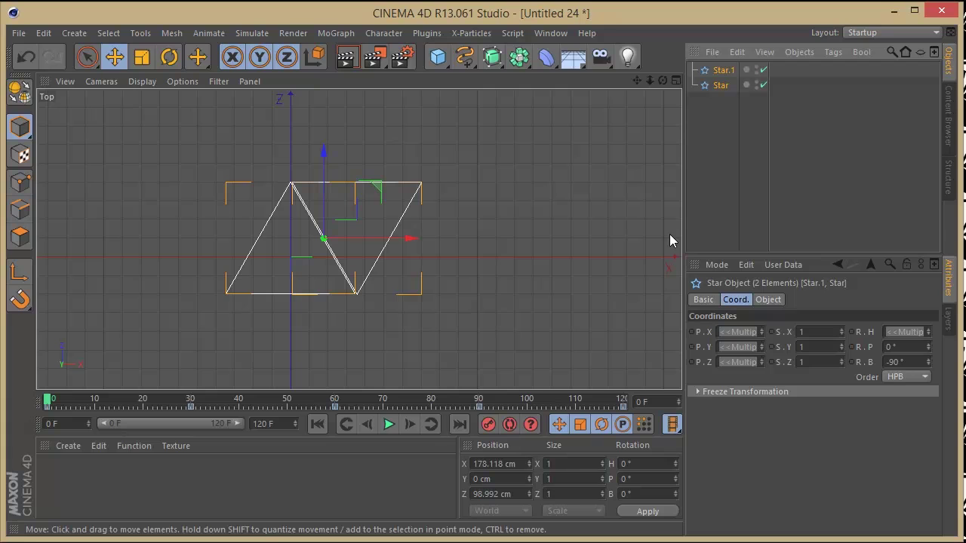
left_click_drag(413, 238, 549, 249, "ctrl")
left_click_drag(636, 80, 691, 84)
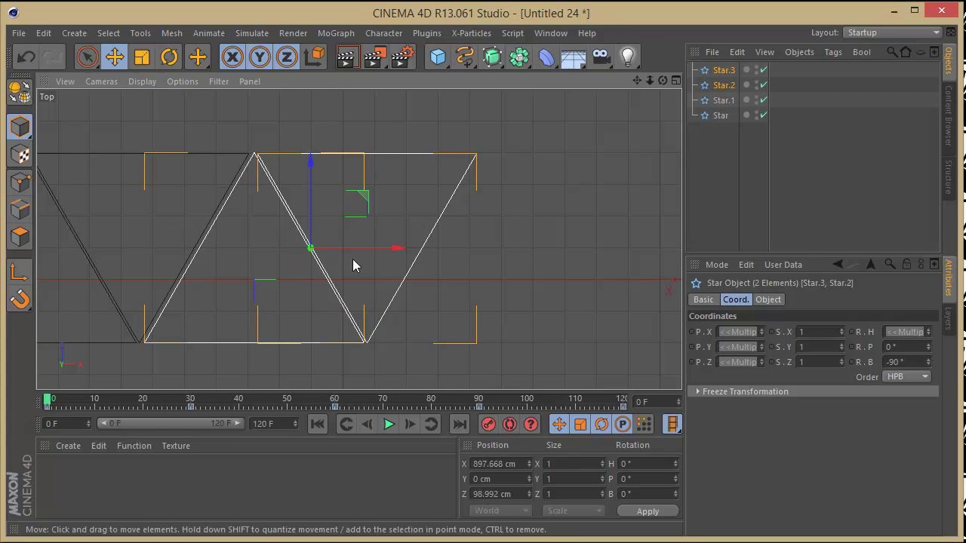
left_click_drag(393, 250, 619, 250)
left_click_drag(637, 80, 368, 91)
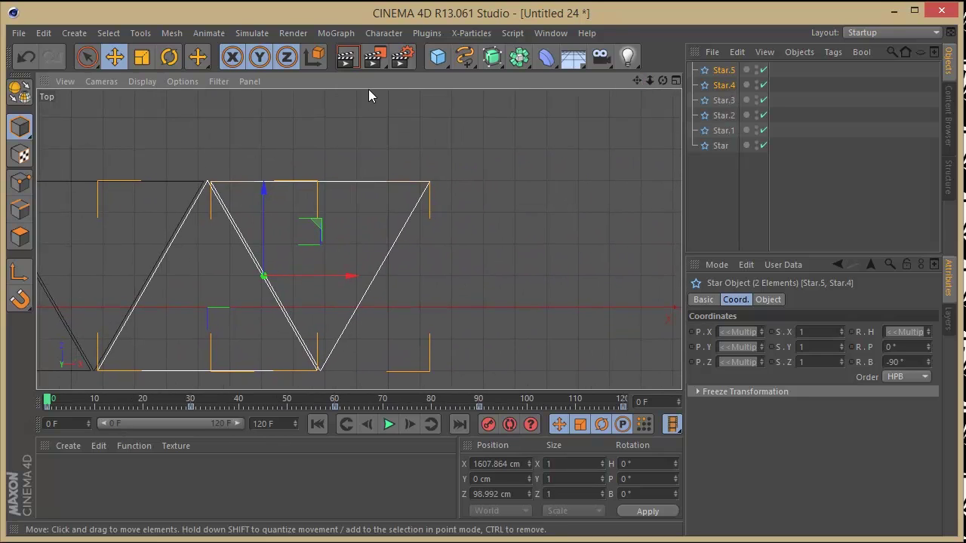
left_click_drag(356, 276, 583, 280, "ctrl")
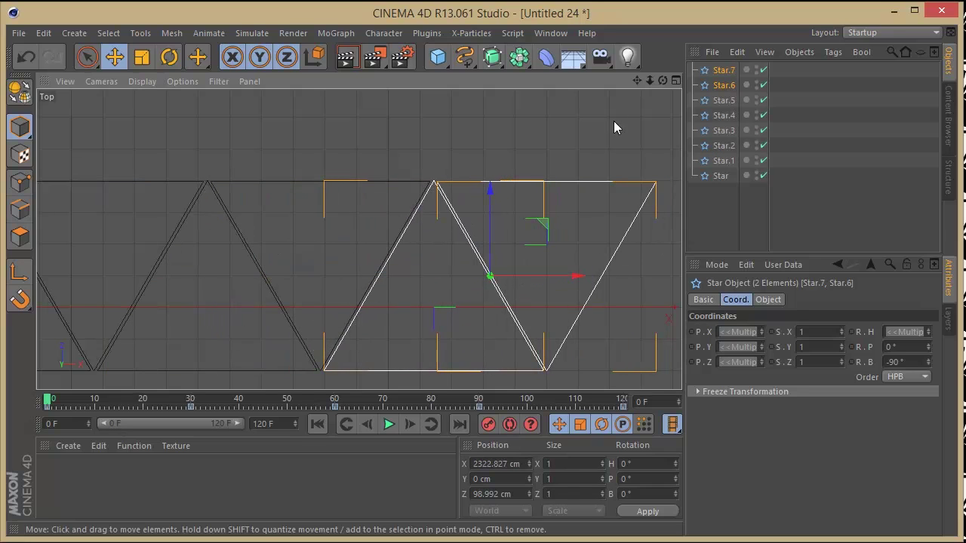
- Extend the row with four more evenly spaced copies of the end pair, placing the last at about X 5187 cm
left_click_drag(637, 80, 316, 62)
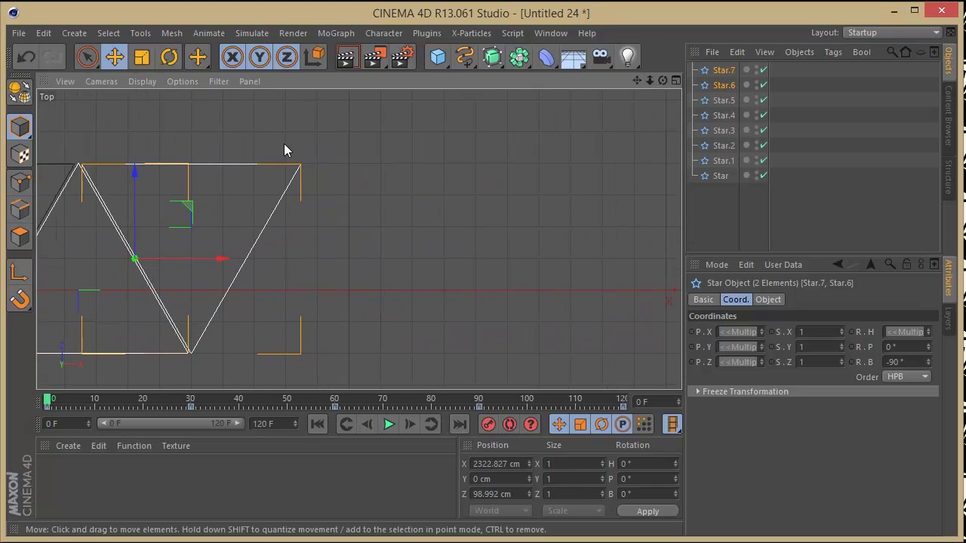
left_click_drag(223, 257, 449, 260, "ctrl")
left_click_drag(637, 81, 355, 86)
left_click_drag(170, 262, 626, 236, "ctrl")
left_click_drag(638, 80, 345, 214)
left_click_drag(331, 251, 554, 251, "ctrl")
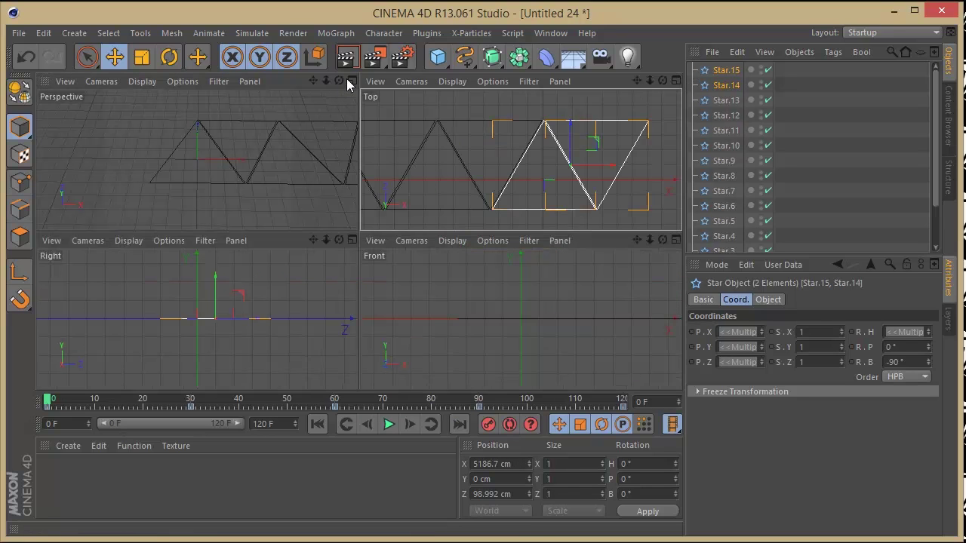
- Play back the animation of the whole triangle row in the Perspective view and return to frame 0
left_click(352, 80)
left_click_drag(650, 82, 172, 130)
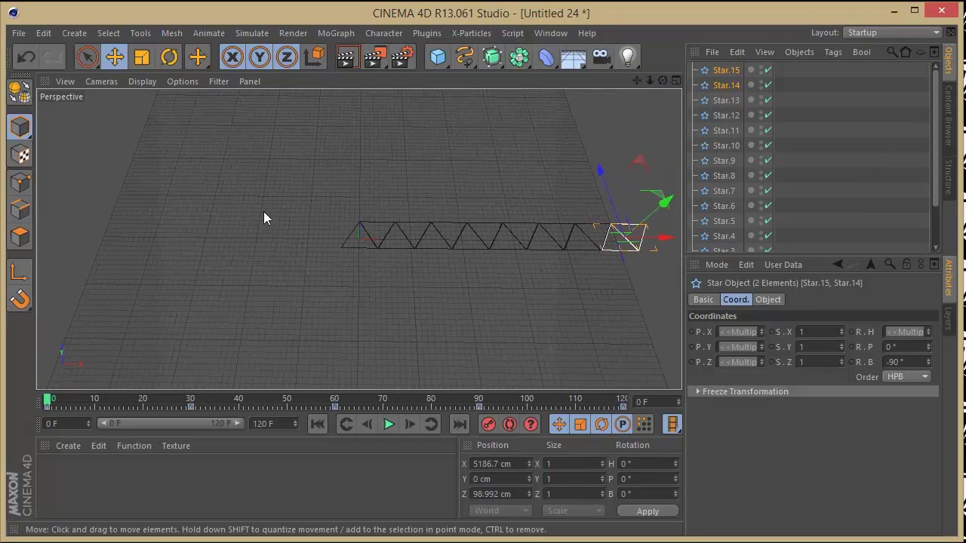
left_click(389, 426)
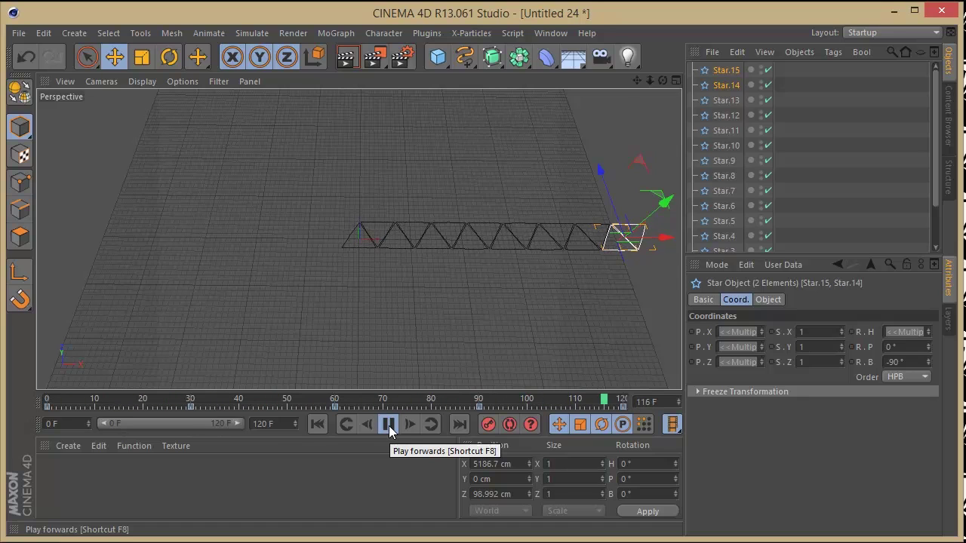
left_click(388, 426)
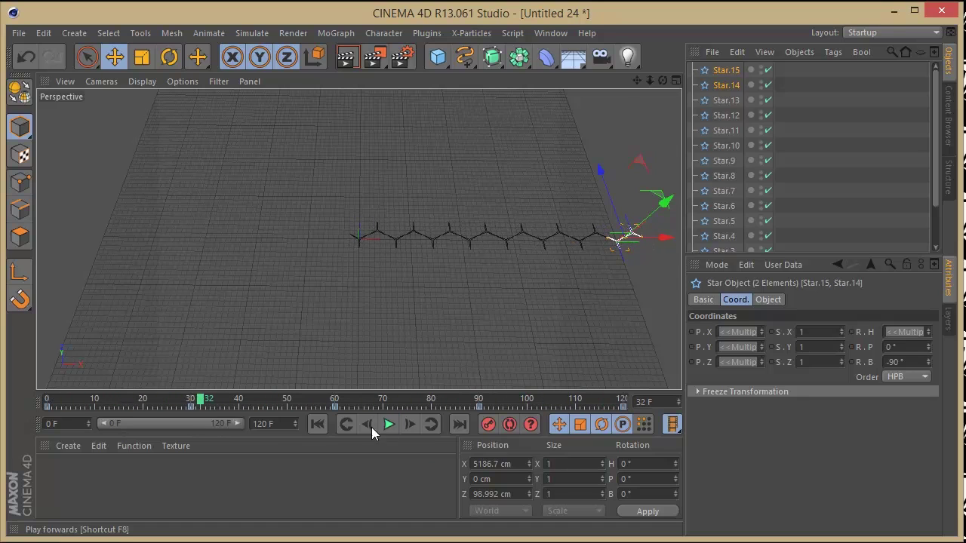
left_click(317, 423)
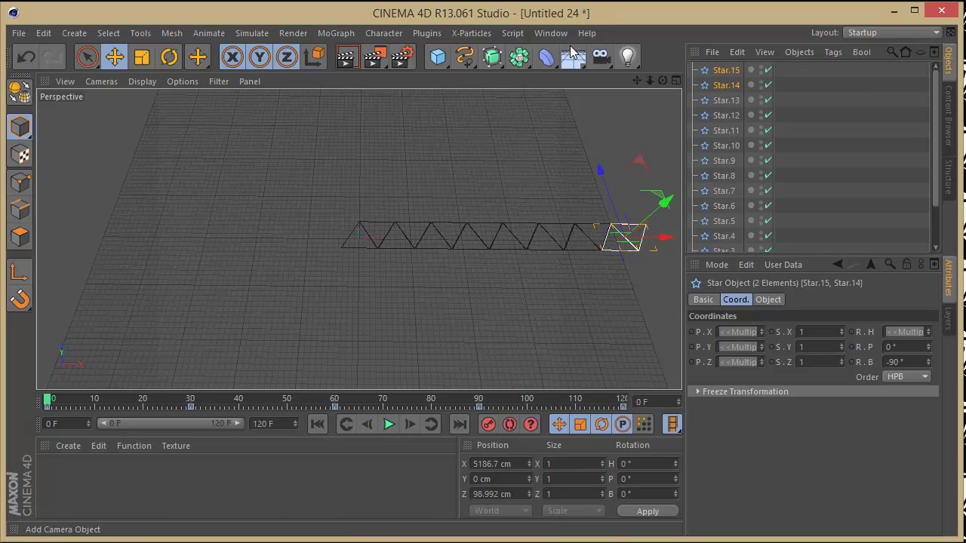
- Add a MoGraph Fracture object and nest all the star splines inside it
left_click(330, 34)
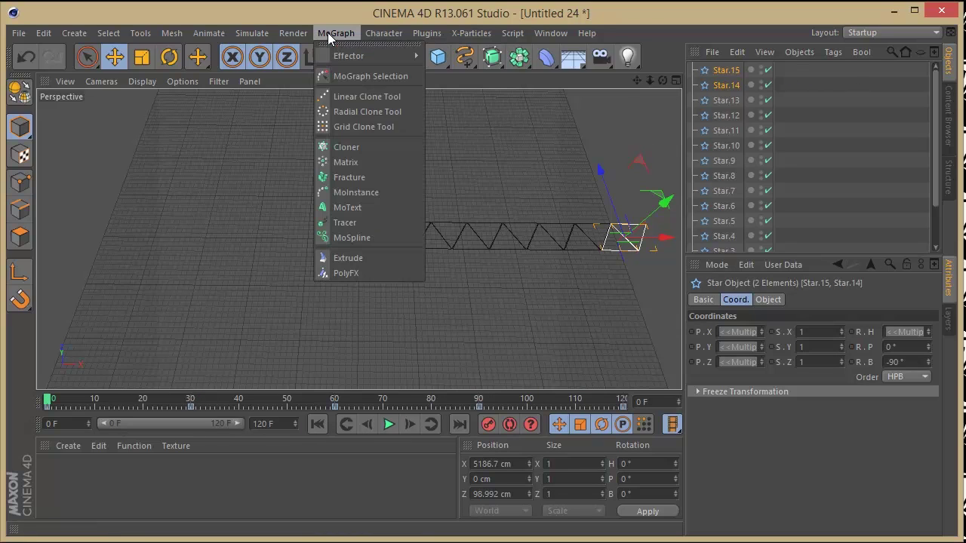
left_click(343, 179)
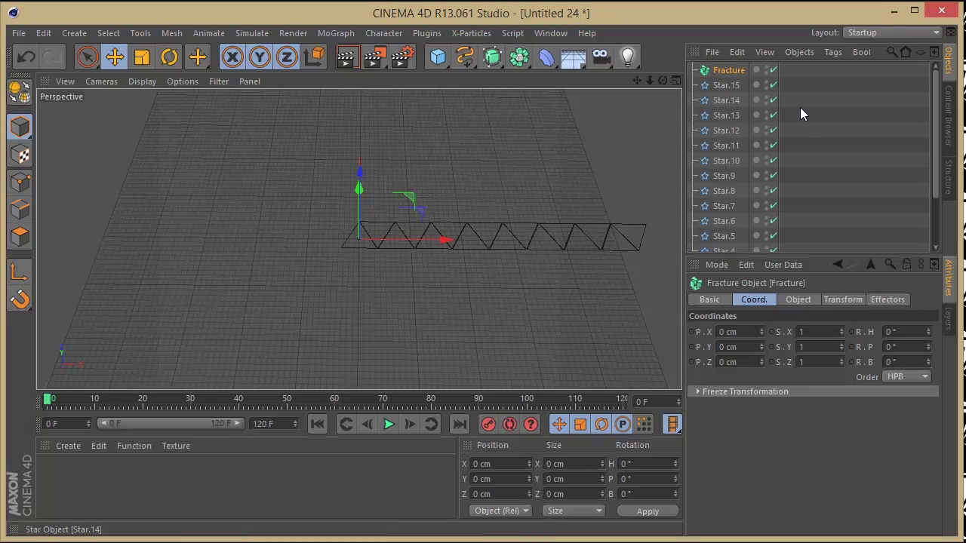
left_click_drag(791, 85, 712, 260)
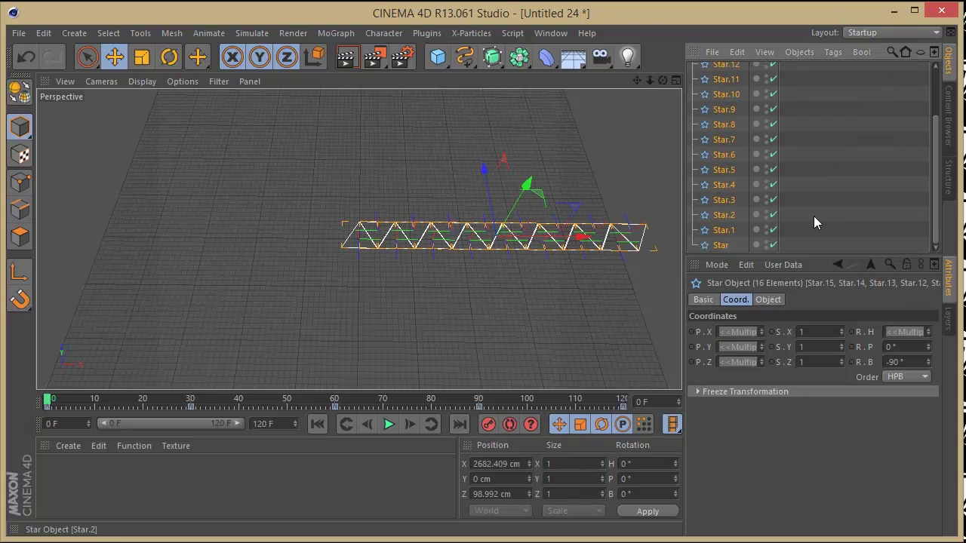
left_click_drag(726, 68, 727, 70)
left_click(726, 70)
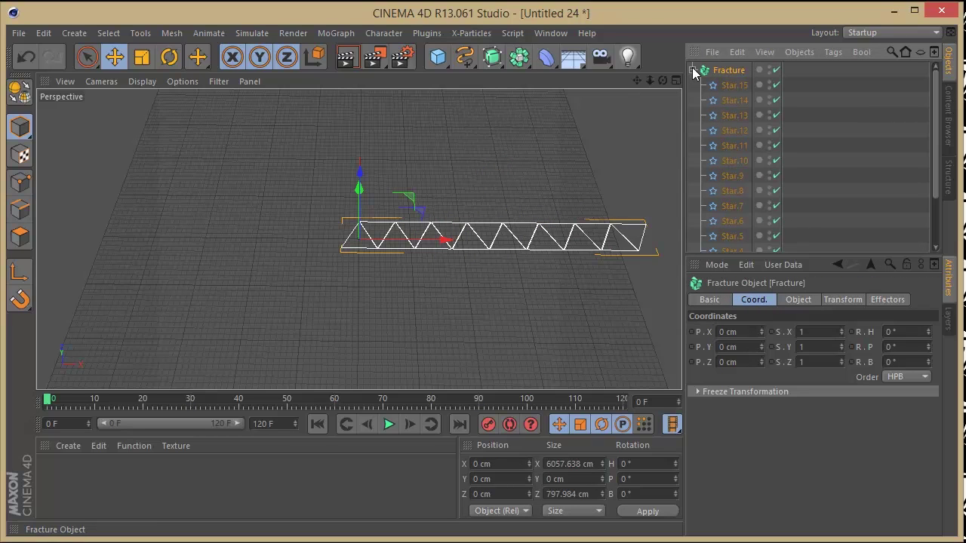
- Set the Fracture's mode to Explode Segments and nest the Fracture under a new Cloner
left_click(811, 302)
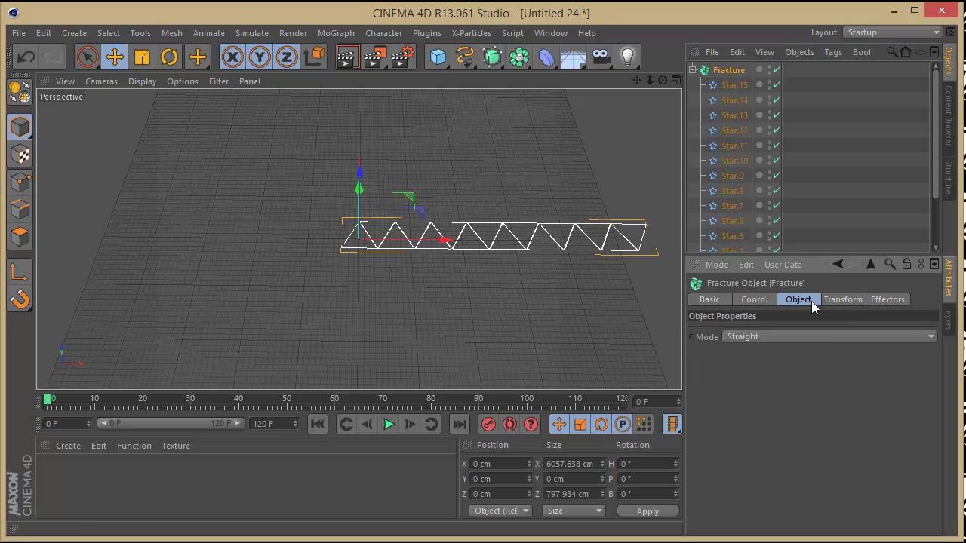
left_click(804, 337)
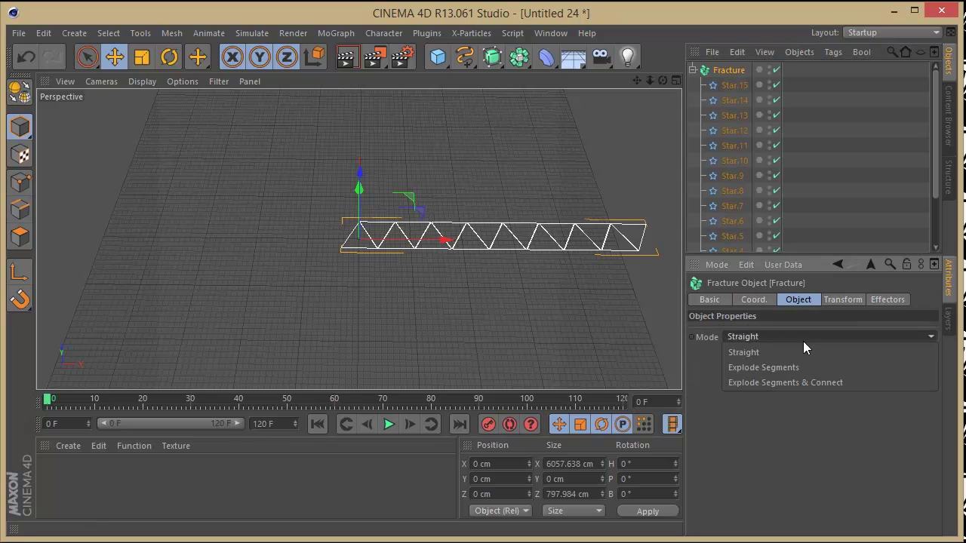
left_click(759, 367)
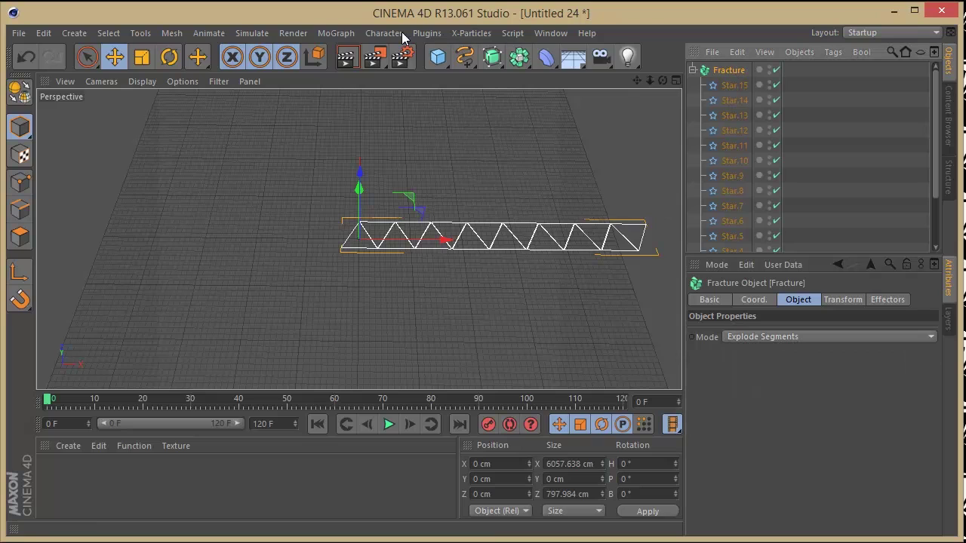
left_click(350, 33)
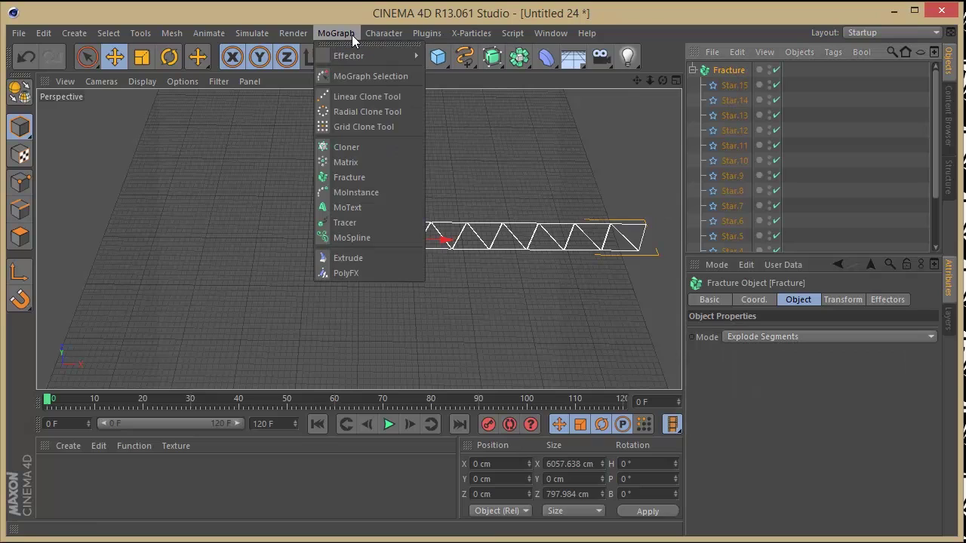
left_click(360, 147, "alt")
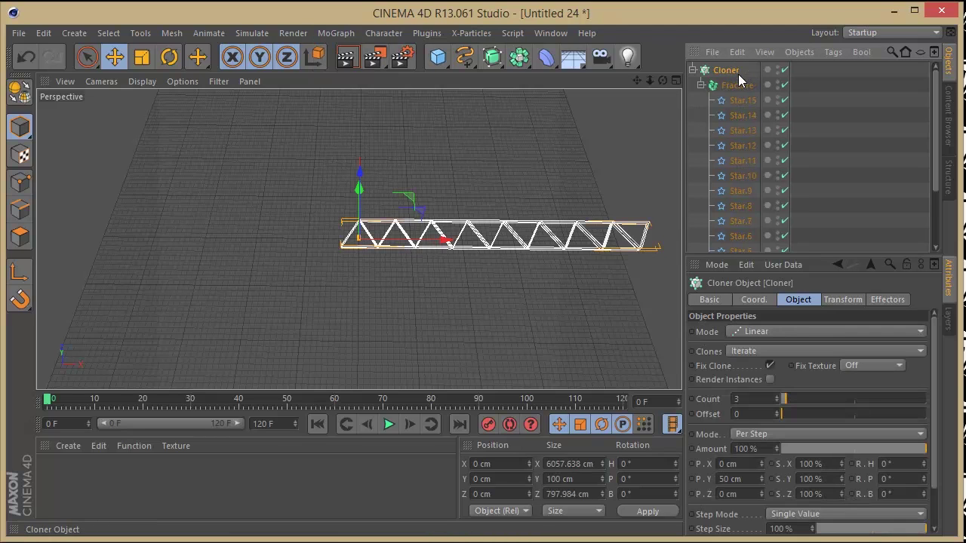
- Stack the Cloner's rows edge to edge, using a per-step Y position of 0 cm and Z position of 611 cm
left_click(677, 81)
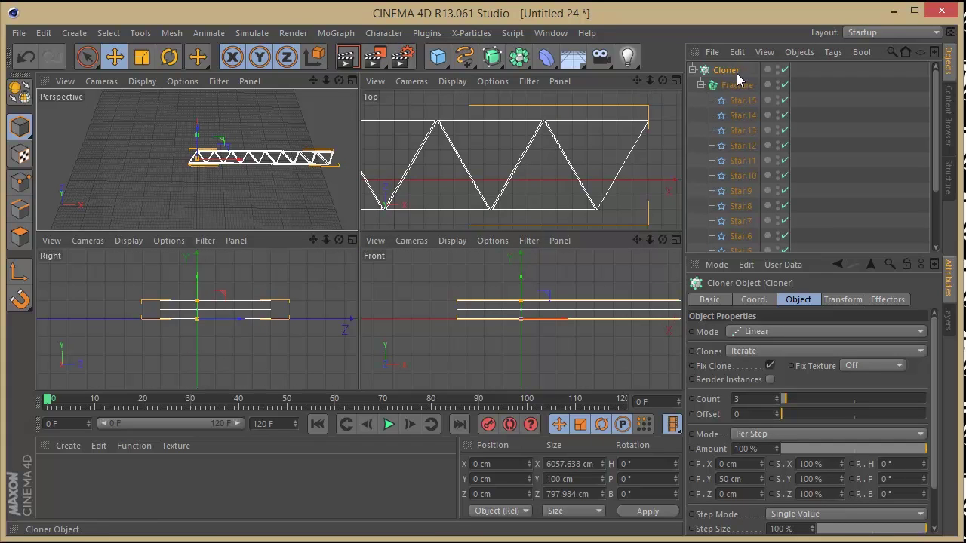
left_click(677, 80)
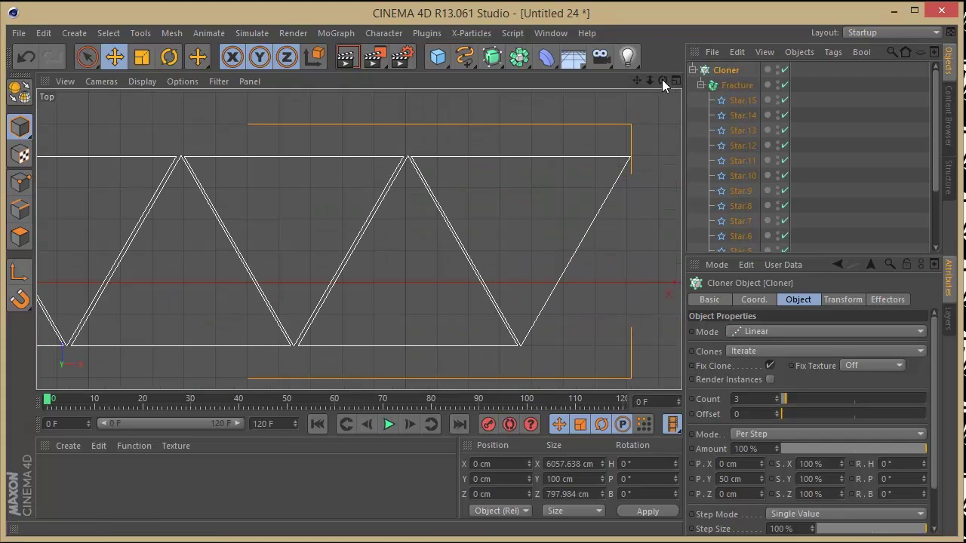
mouse_move(650, 85)
left_mouse_down()
mouse_move(571, 87)
mouse_move(594, 87)
left_mouse_up()
left_click(745, 477)
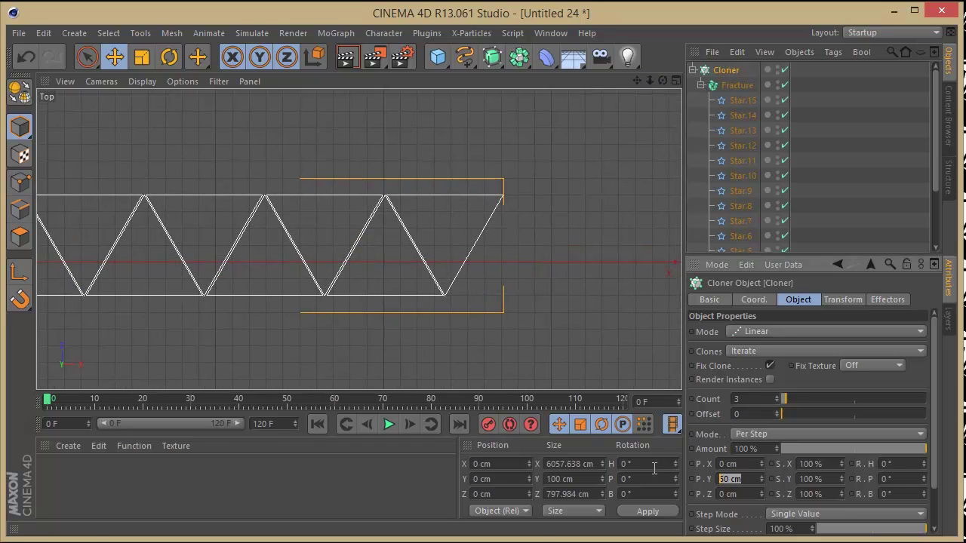
type("0")
left_click_drag(760, 494, 776, 321)
left_click_drag(762, 492, 763, 278)
left_click_drag(638, 80, 639, 125)
left_click_drag(650, 86, 664, 85)
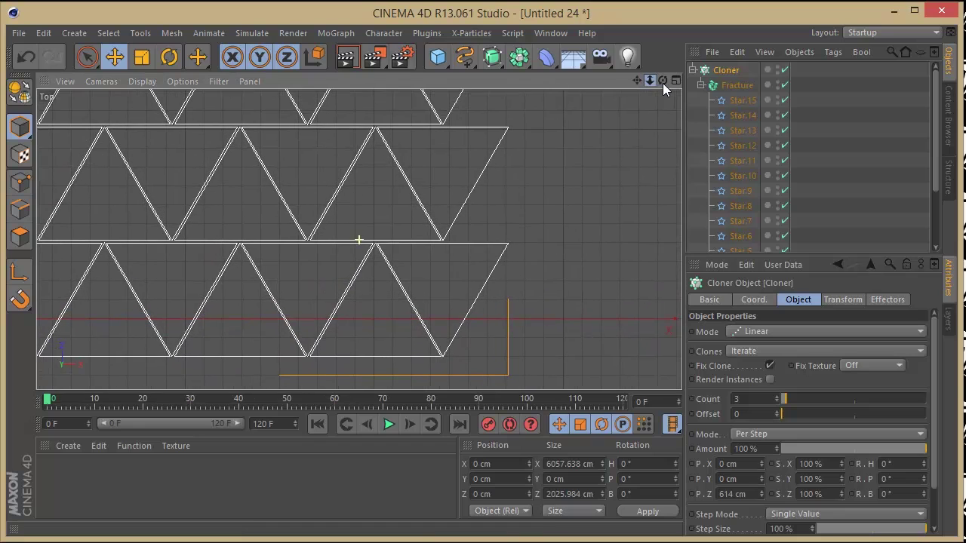
left_click(762, 495)
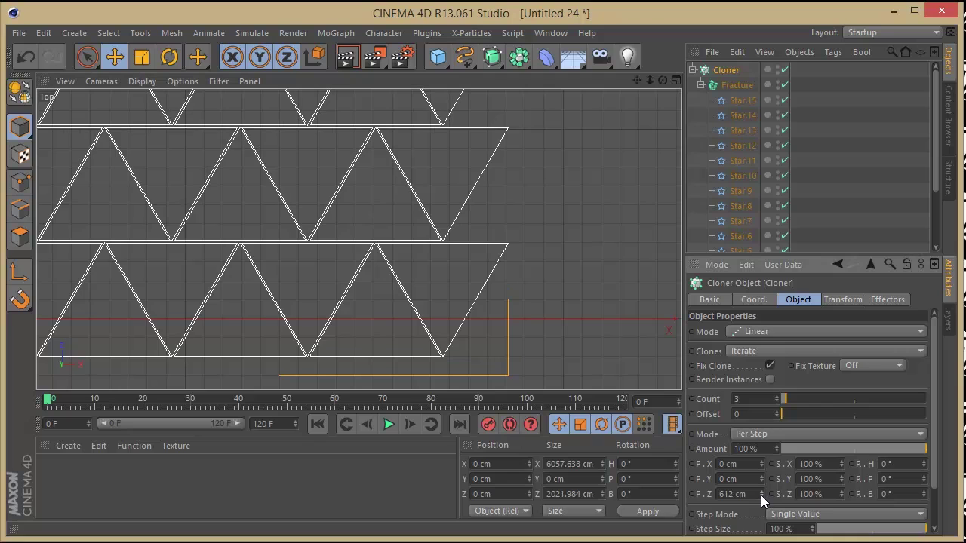
left_click(761, 495)
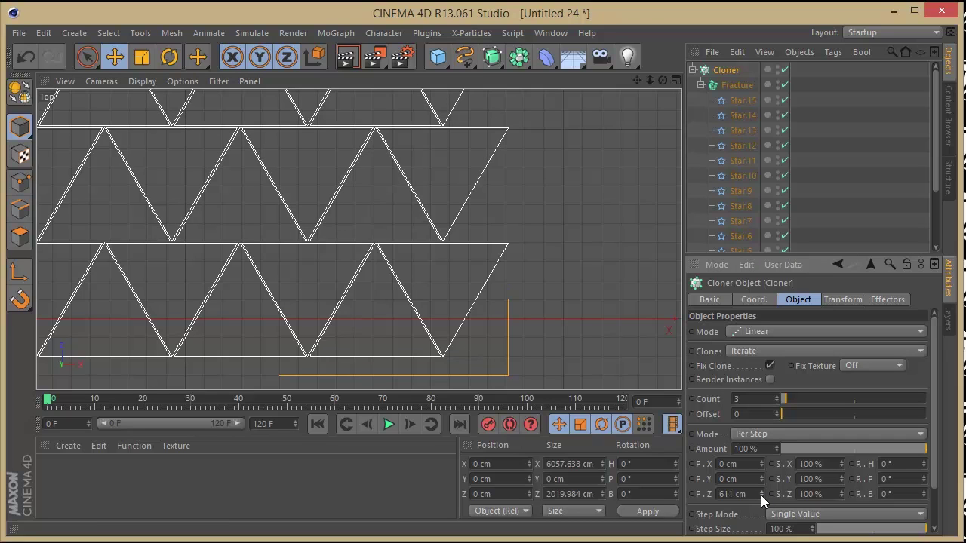
- Lengthen the row by duplicating Star.14 and Star.15 repeatedly along X until the last pair sits at about X 8776 cm
left_click(676, 80)
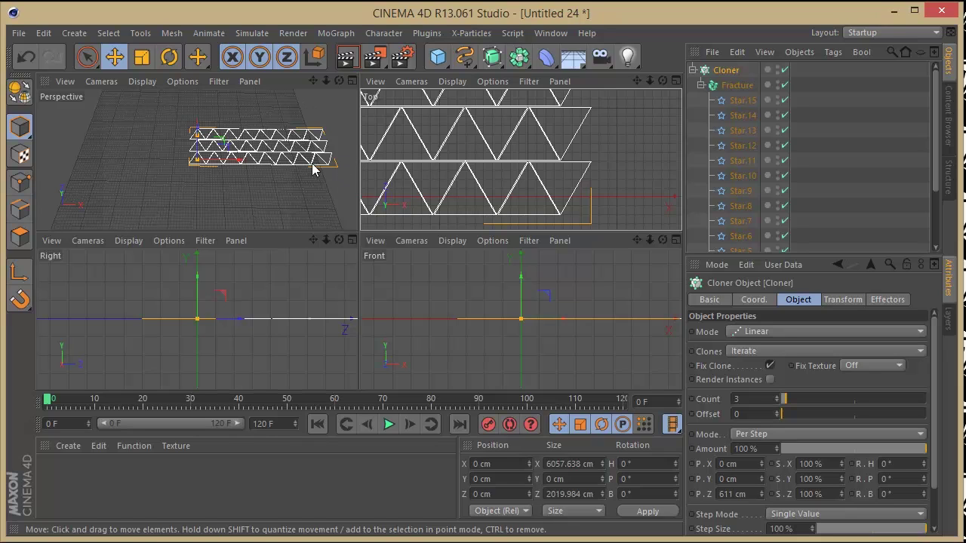
left_click_drag(808, 92, 767, 124)
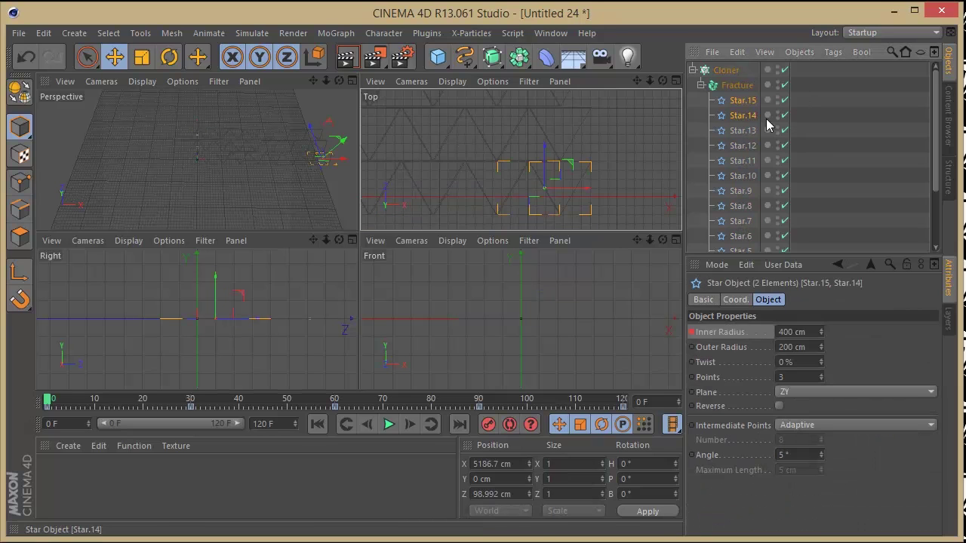
left_click(675, 81)
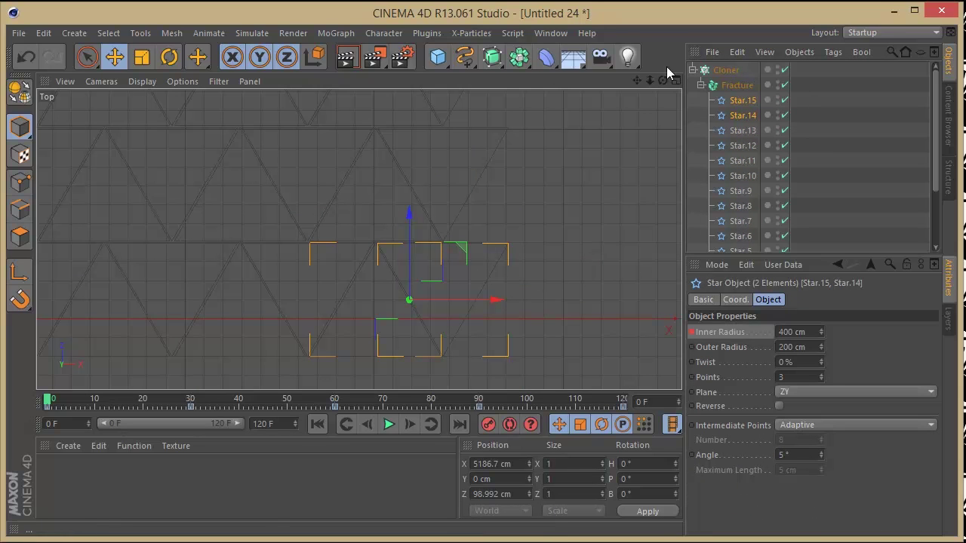
left_click_drag(636, 81, 416, 51)
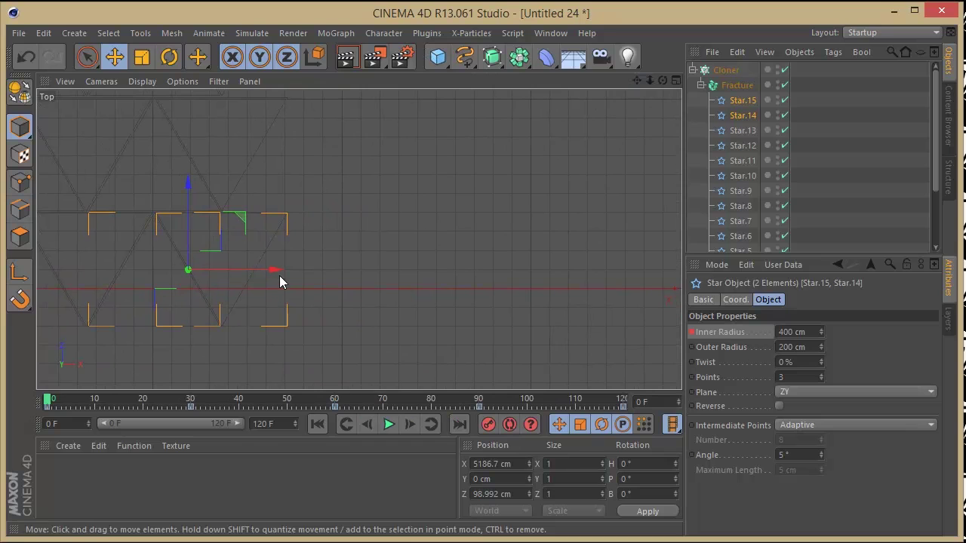
left_click_drag(276, 270, 679, 278, "ctrl")
left_click_drag(637, 80, 286, 88)
left_click_drag(329, 276, 605, 288, "ctrl")
- Collapse the Cloner's hierarchy and move the Cloner to the grid's front corner, at about X -4358 cm and Z -3411 cm
left_click(676, 80)
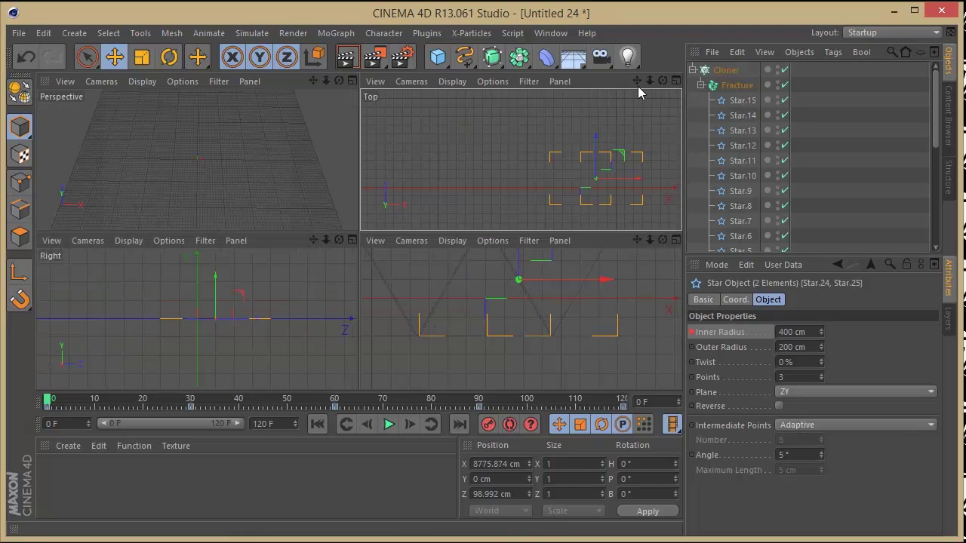
left_click(351, 81)
left_click_drag(636, 81, 548, 93)
left_click(693, 69)
left_click(723, 70)
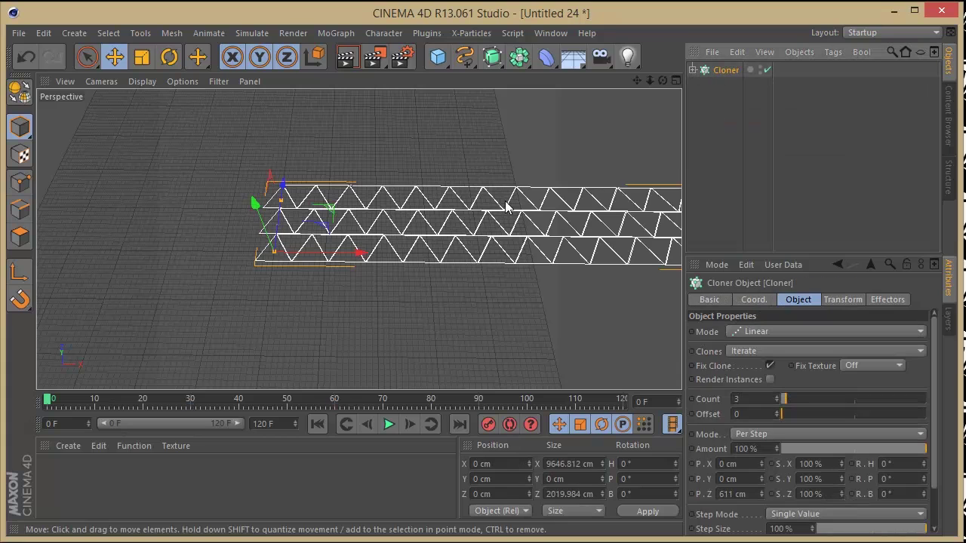
left_click_drag(649, 78, 507, 133)
left_click_drag(397, 249, 285, 243)
left_click_drag(217, 182, 189, 280)
left_click_drag(269, 345, 243, 348)
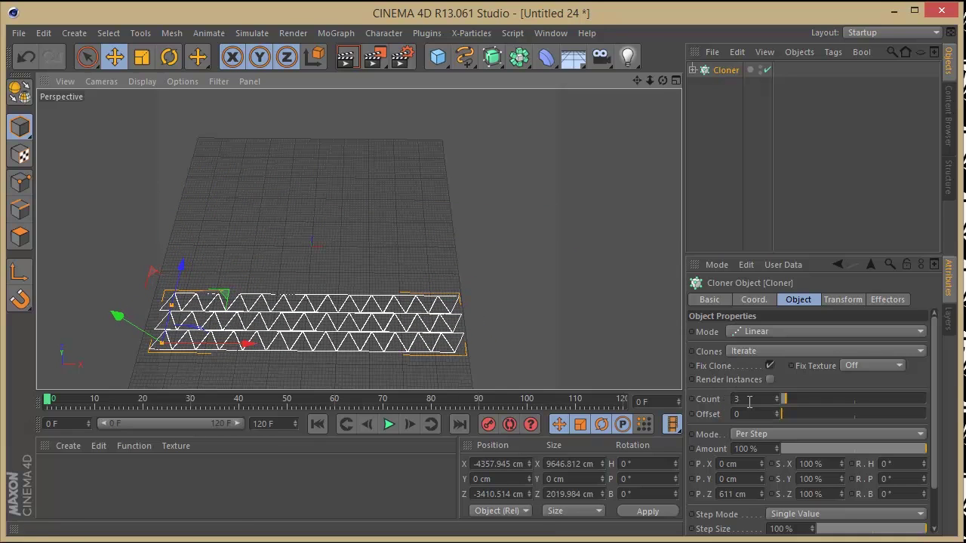
- Set the Cloner's count to 13 to fill the grid with rows, and play back the pattern's animation
left_click_drag(781, 403, 802, 402)
left_click(389, 425)
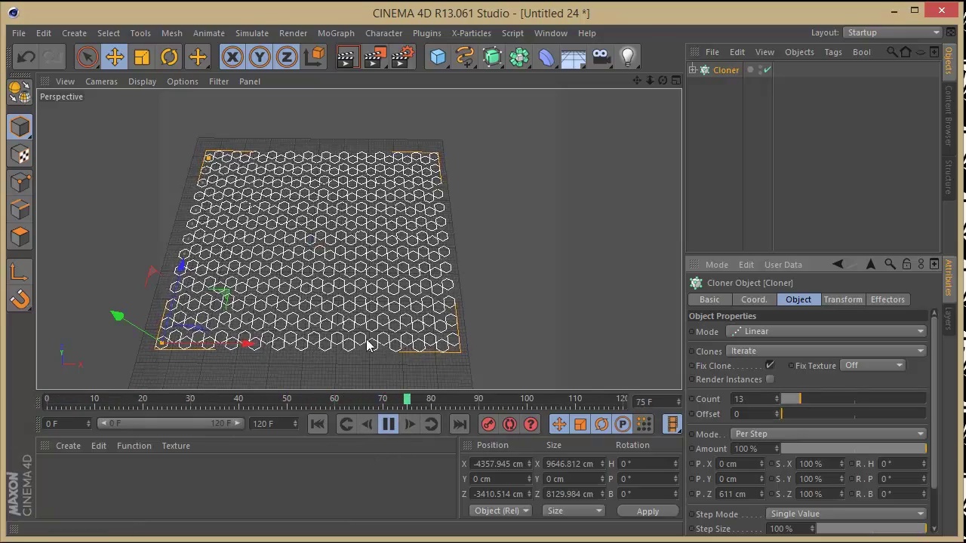
left_click(390, 424)
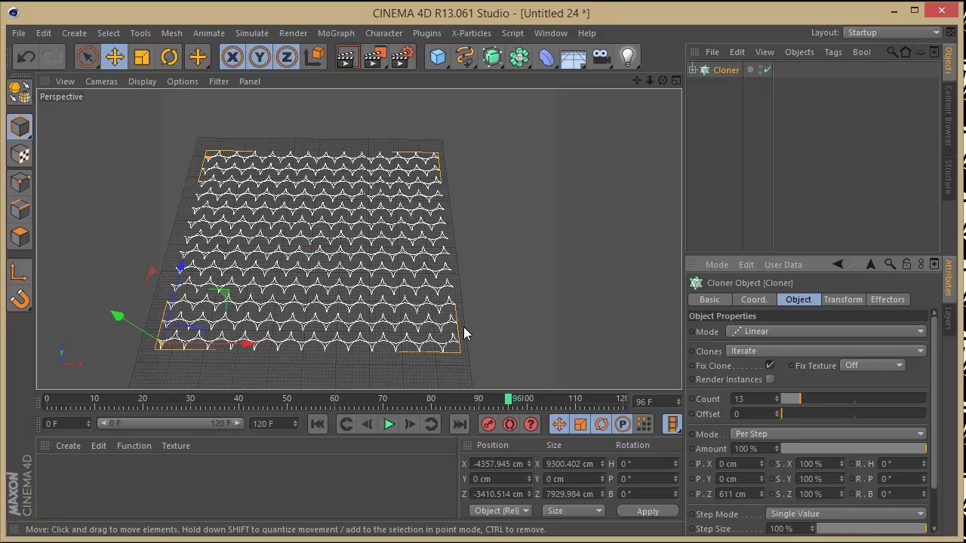
- Add a MoGraph Shader effector to the selected Cloner, with the Fracture hierarchy collapsed
left_click_drag(650, 80, 660, 55)
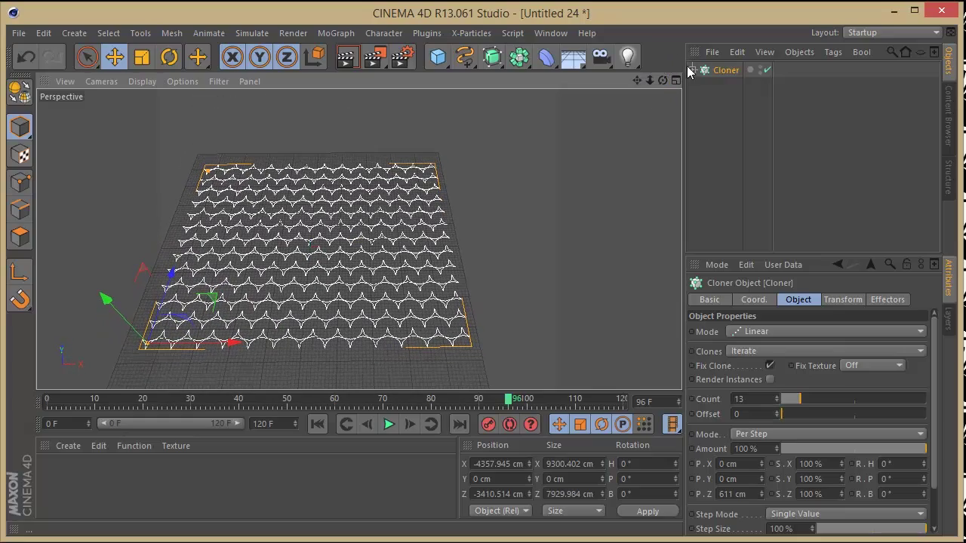
left_click(692, 71)
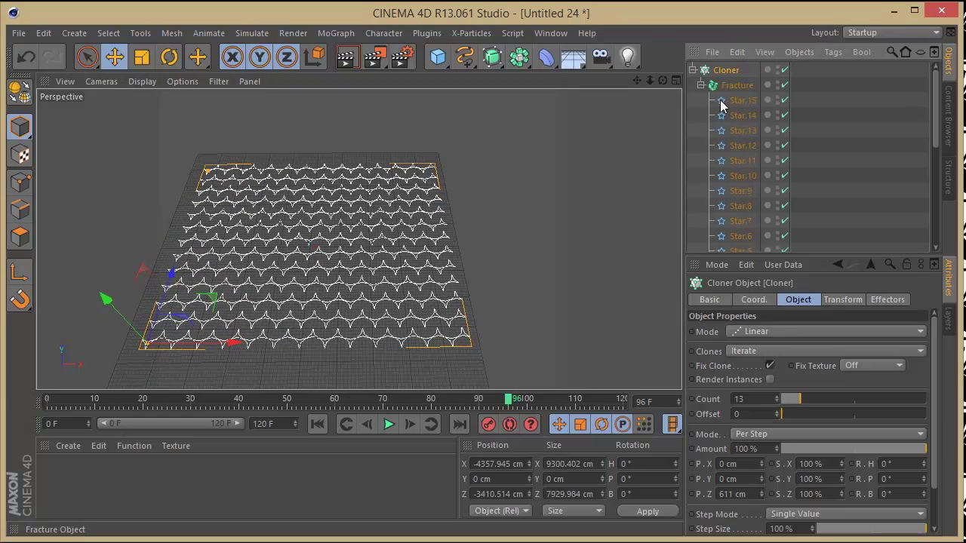
left_click(701, 85)
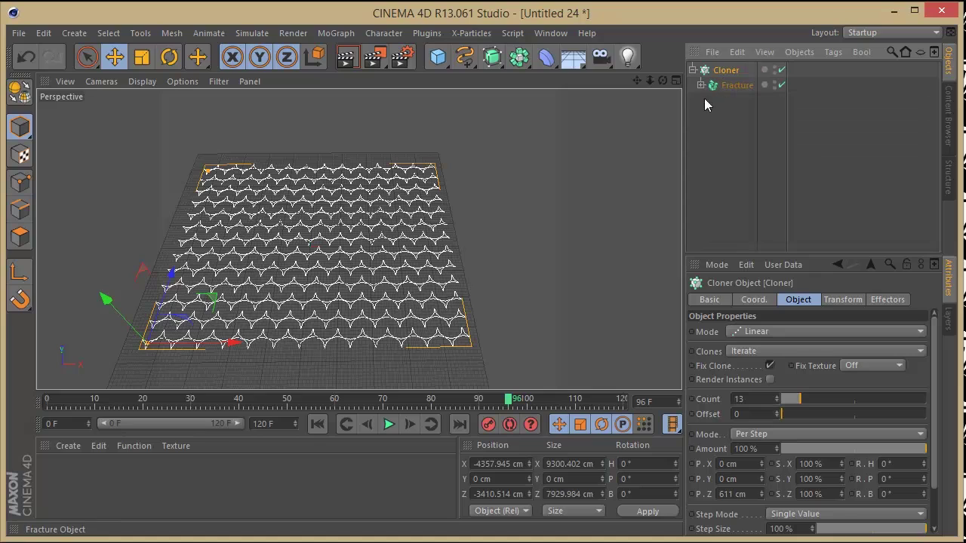
left_click(327, 34)
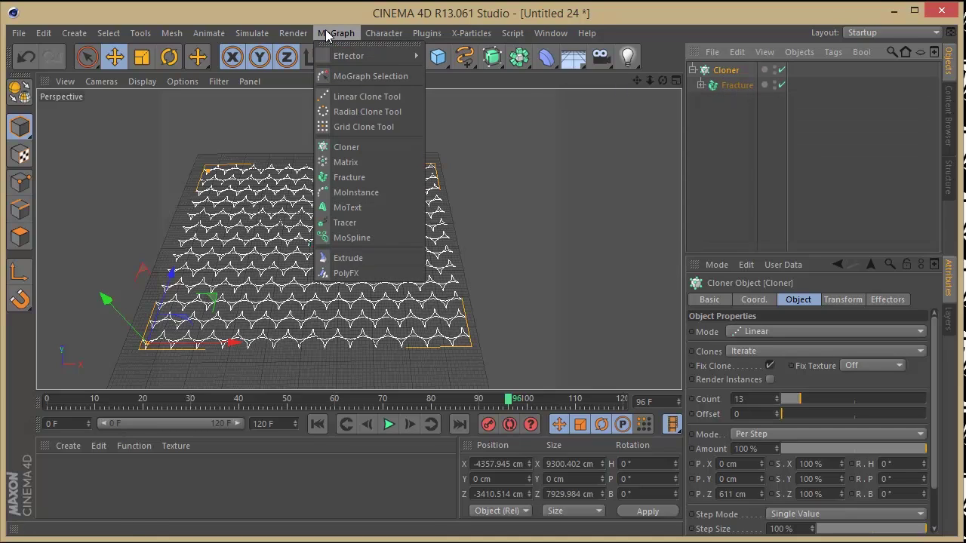
left_click(353, 15)
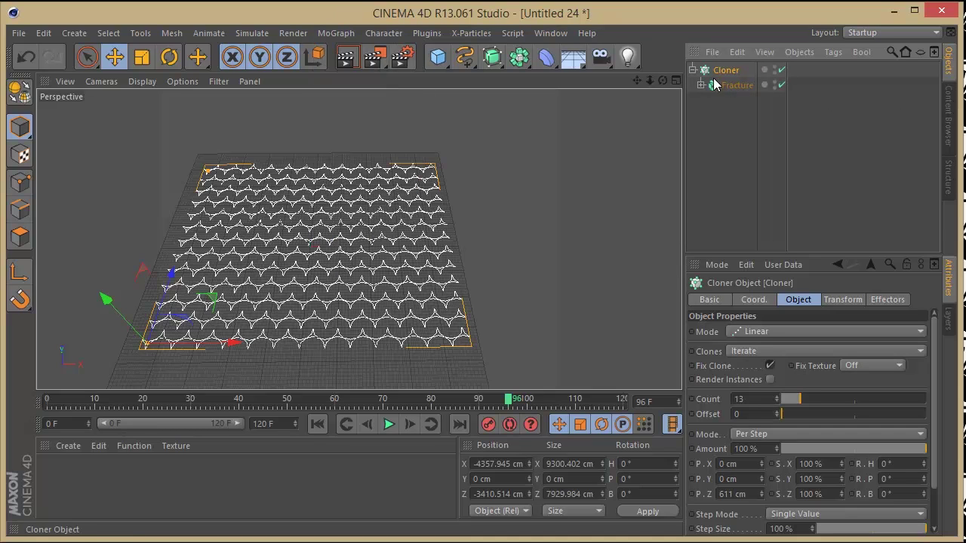
left_click(336, 33)
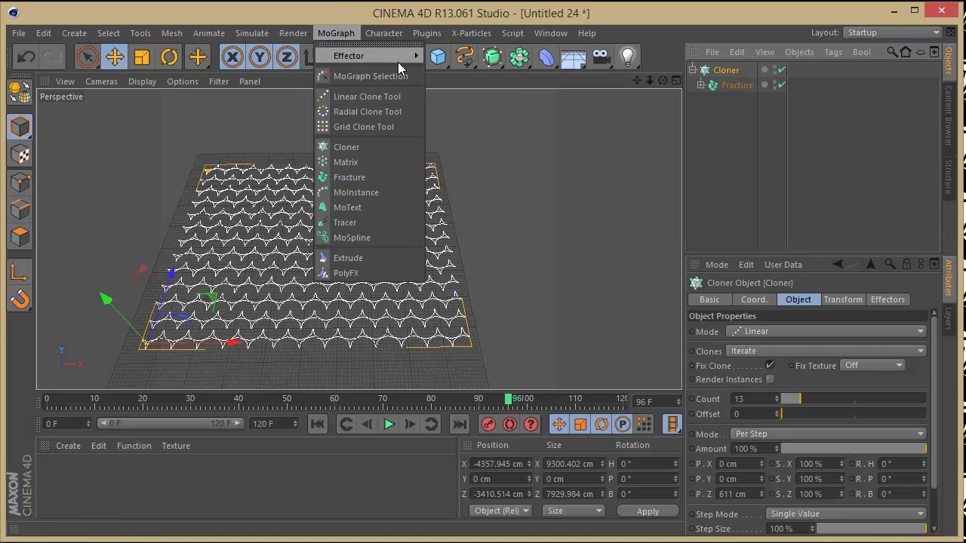
mouse_move(411, 55)
left_click(454, 187)
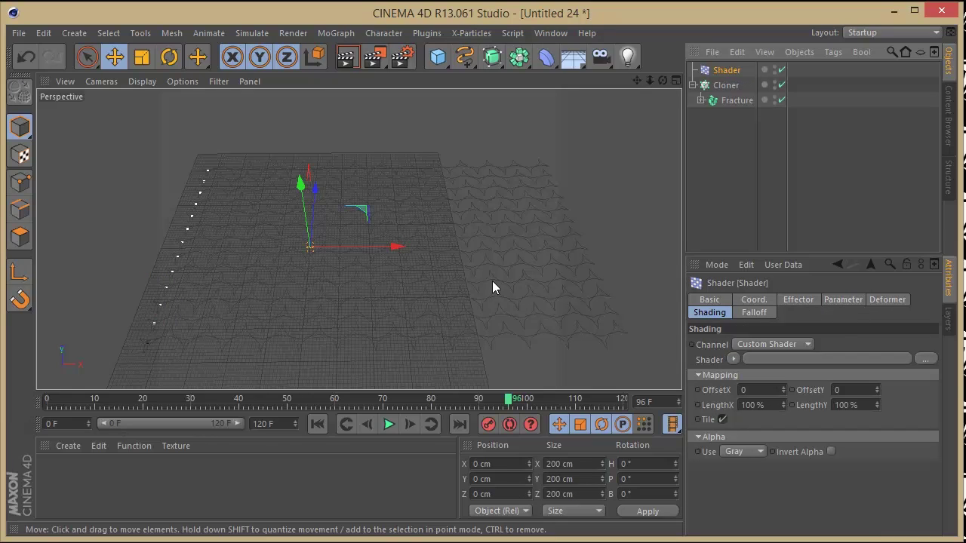
- Disable the Shader effector's Scale parameter and set its Color Mode to Off
left_click(815, 300)
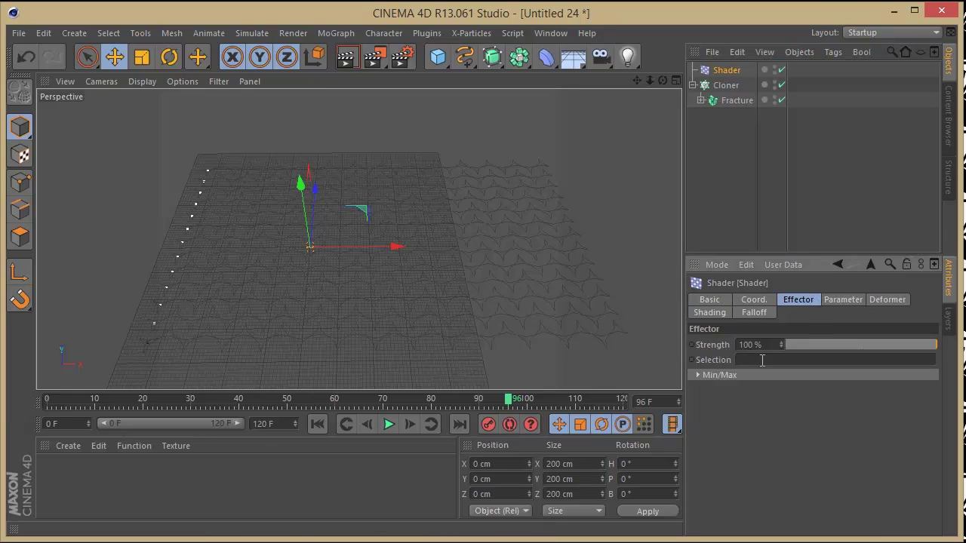
left_click(841, 301)
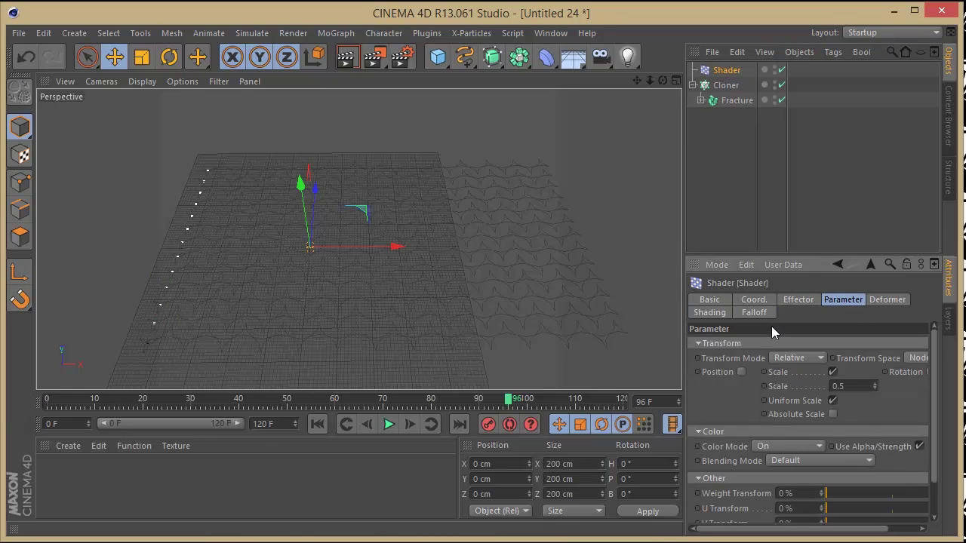
left_click(834, 372)
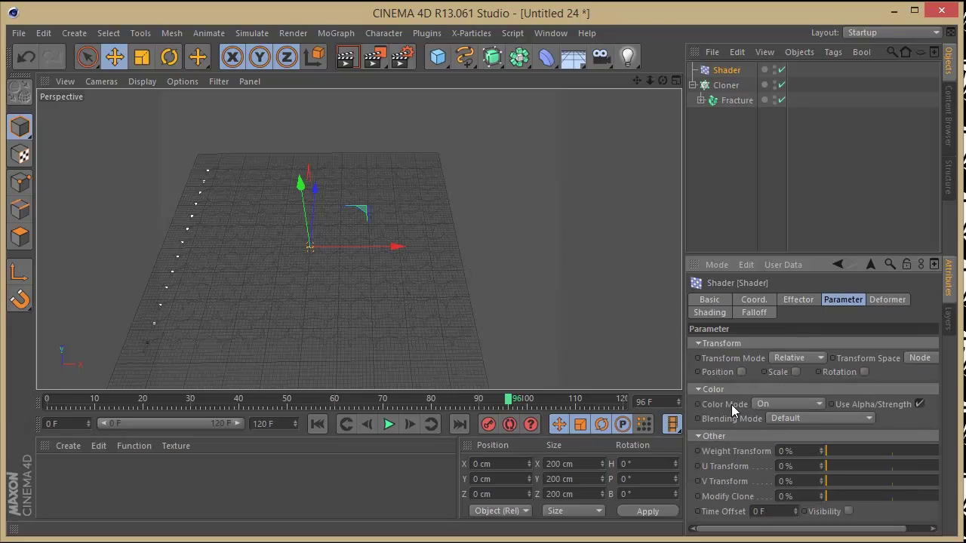
left_click(765, 409)
left_click(770, 420)
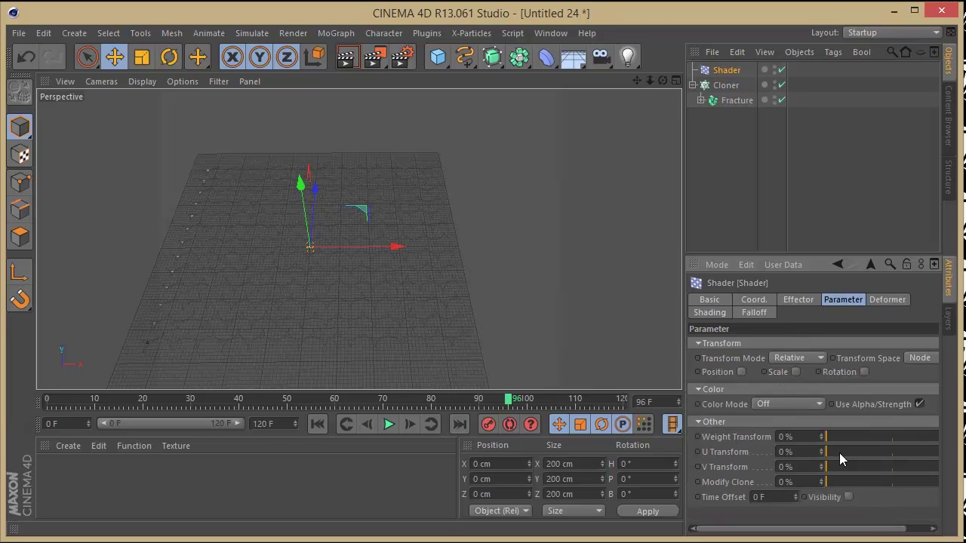
- Set the Shader effector's Time Offset to 30 F
left_click(771, 496)
type("30")
key("Return")
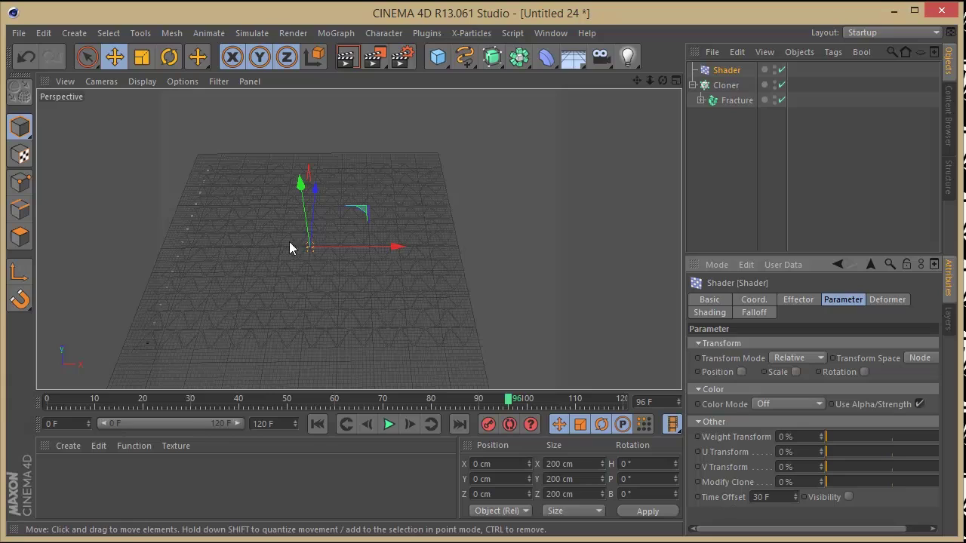
- Load a Gradient as the custom shader in the Shader effector's shading settings
left_click(708, 313)
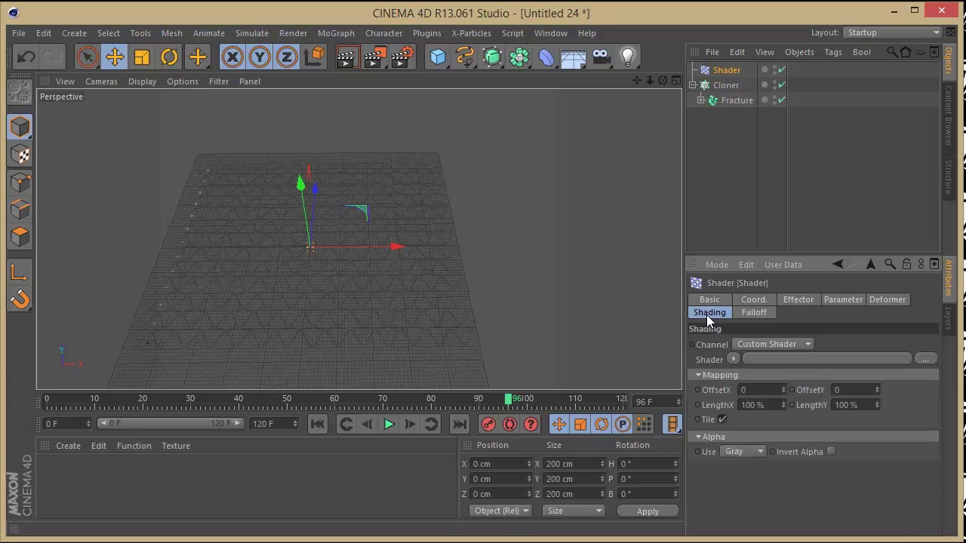
left_click(733, 360)
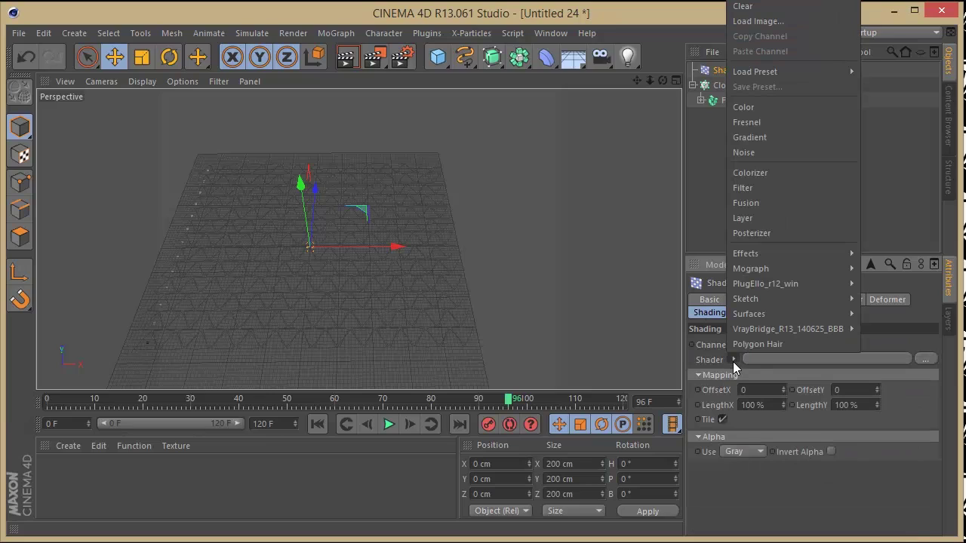
left_click(778, 139)
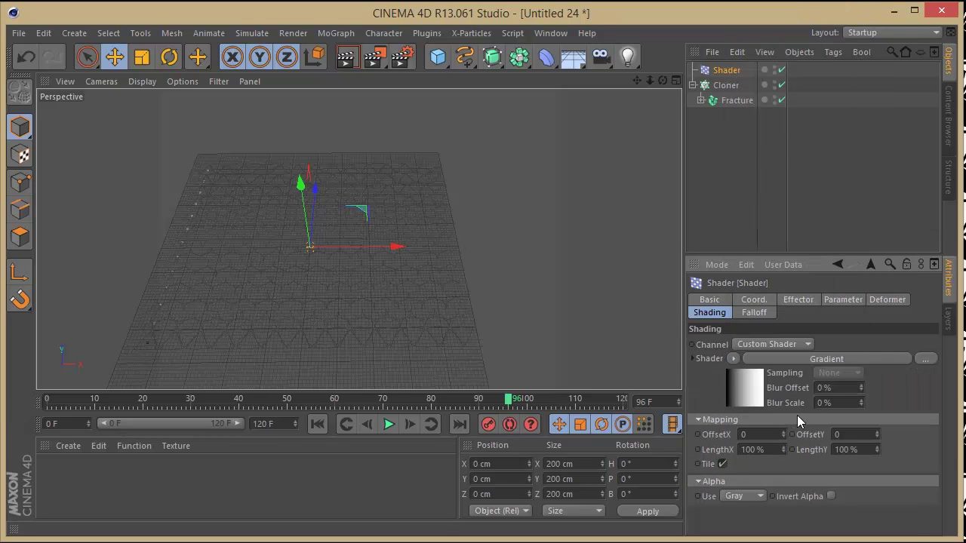
left_click(734, 360)
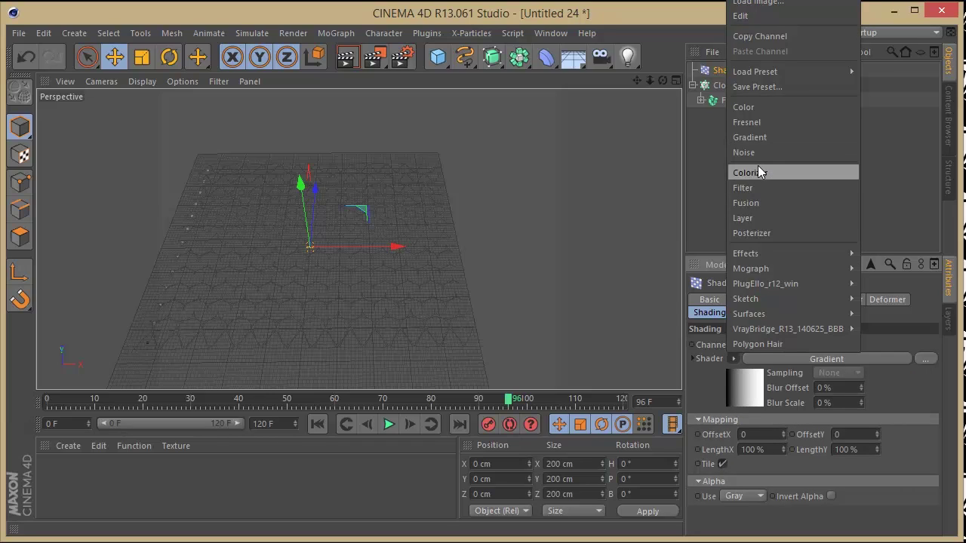
left_click(706, 384)
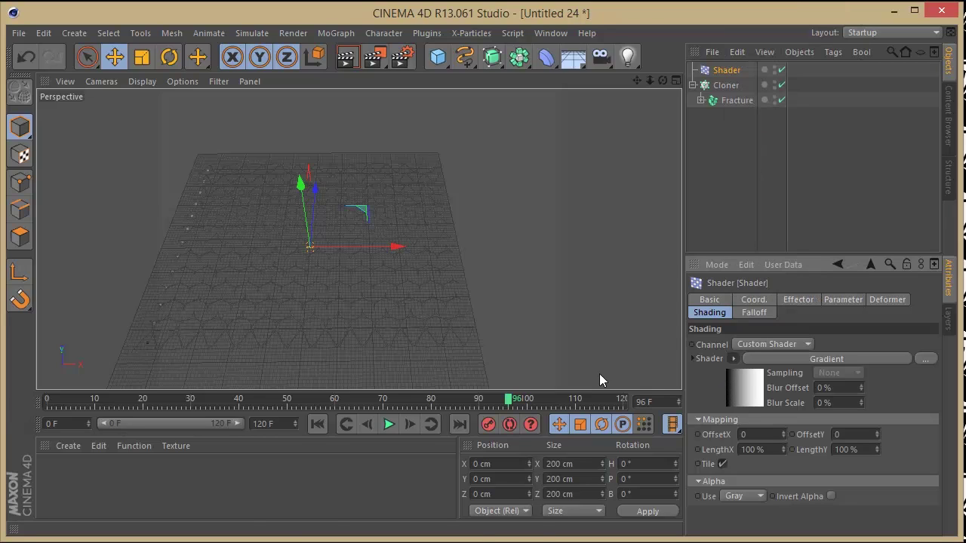
- Play the animation twice from frame 0 to check the time-offset effect across the rows, then rewind to the start
left_click(318, 423)
left_click(389, 425)
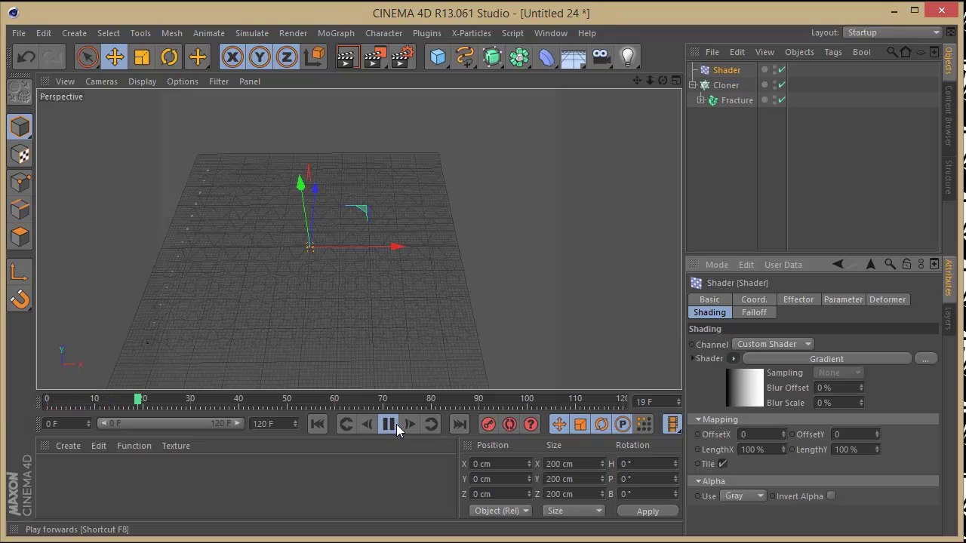
left_click(389, 424)
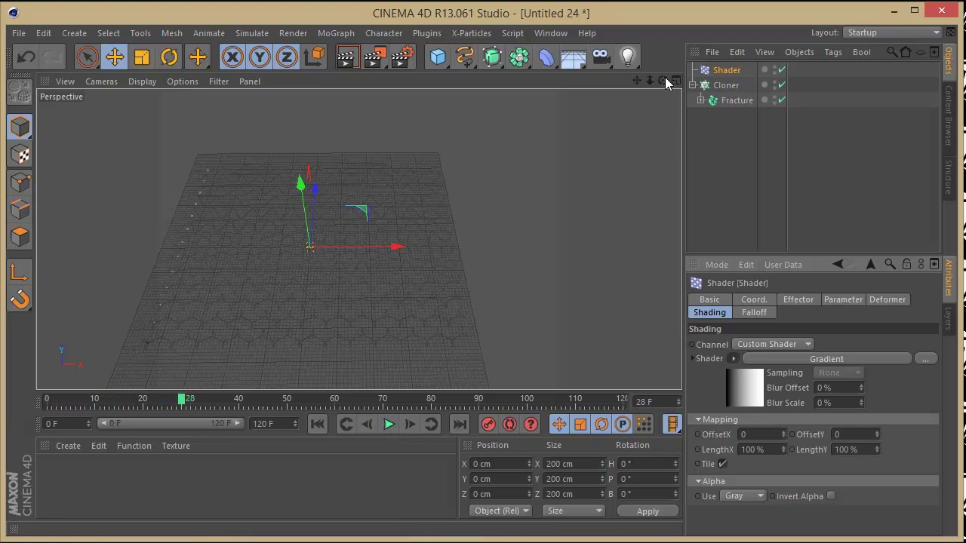
left_click_drag(650, 81, 676, 84)
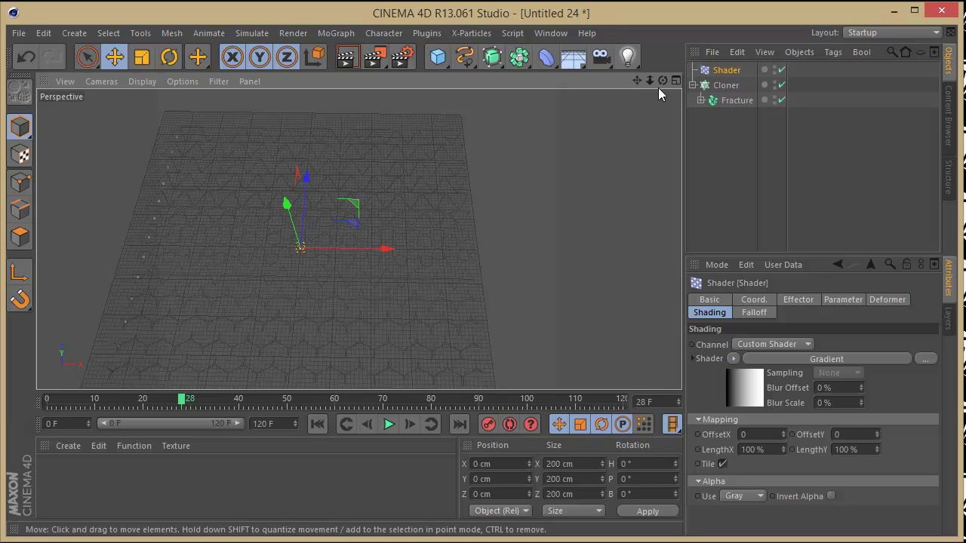
left_click_drag(649, 80, 652, 56)
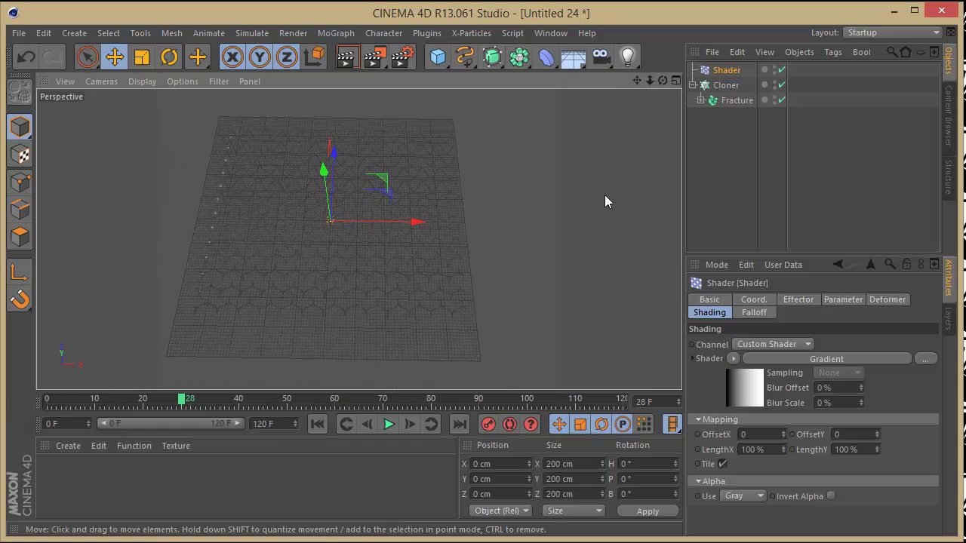
left_click(326, 430)
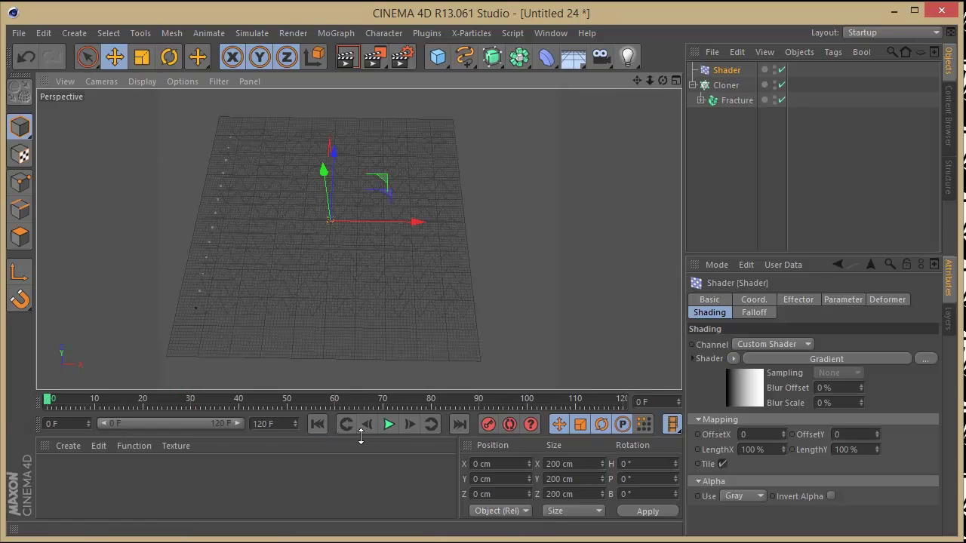
left_click(389, 425)
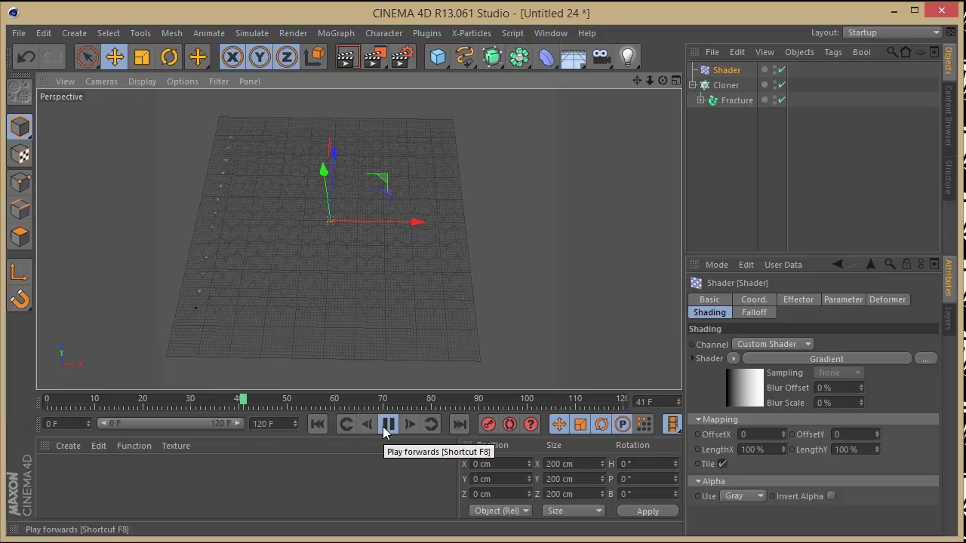
left_click(390, 428)
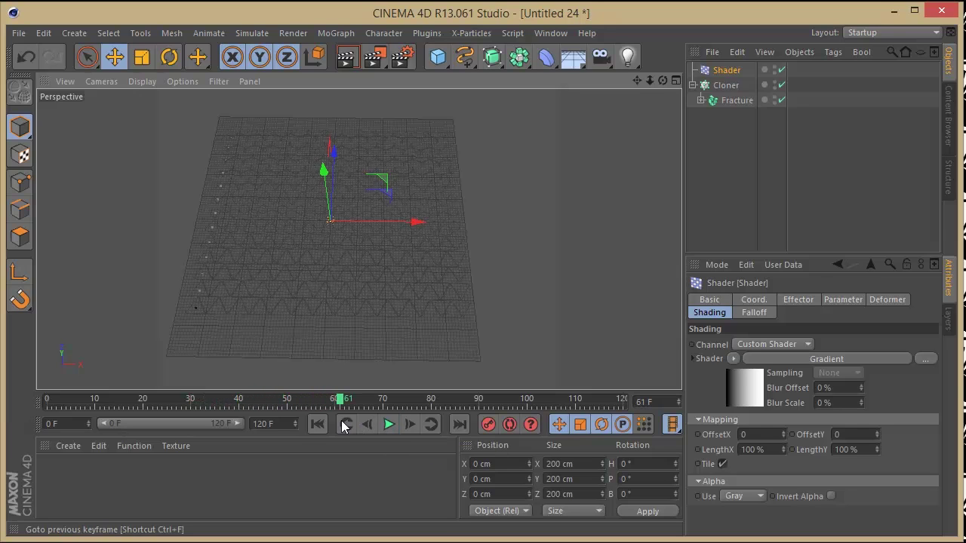
left_click(318, 425)
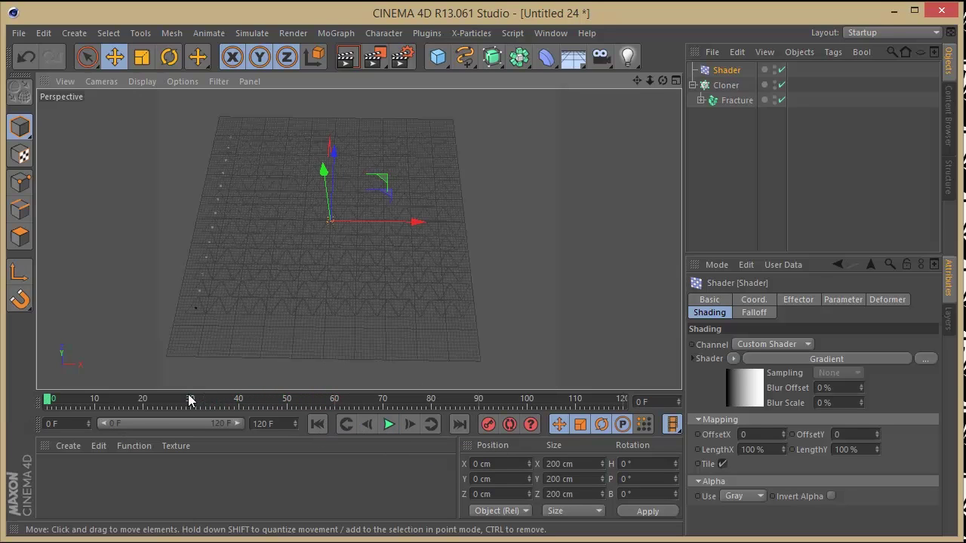
- Create a new material with Luminance enabled and Color disabled, and apply it to the Cloner
left_click(68, 446)
left_click(69, 468)
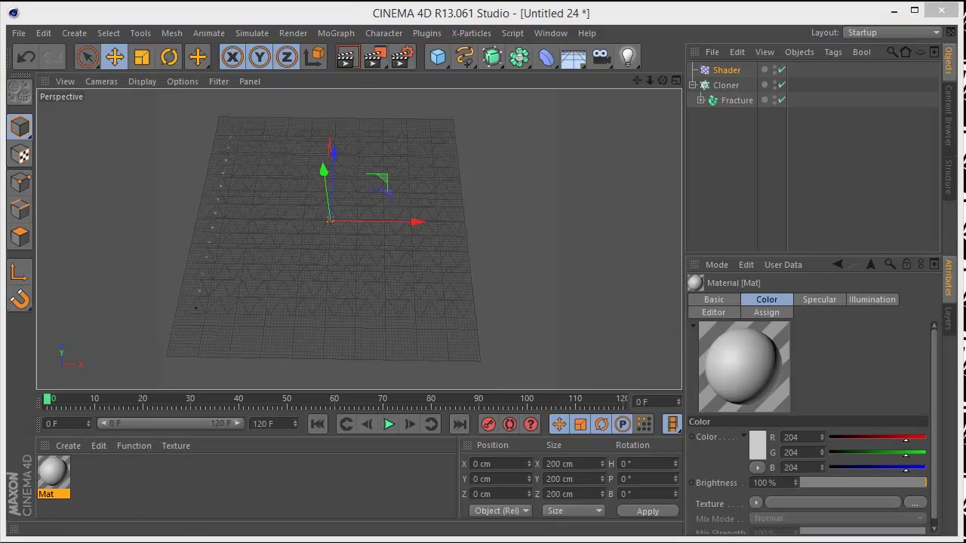
double_click(52, 474)
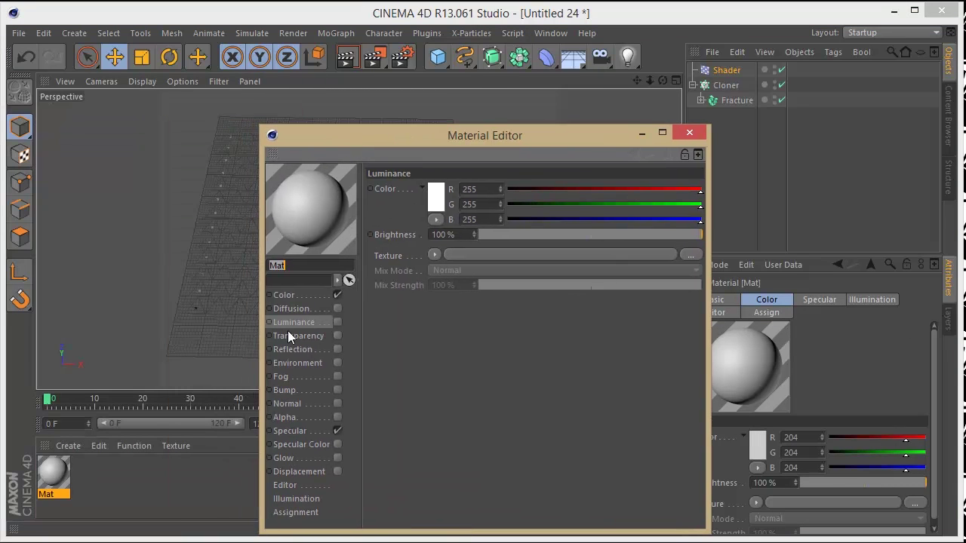
left_click(338, 322)
left_click(337, 295)
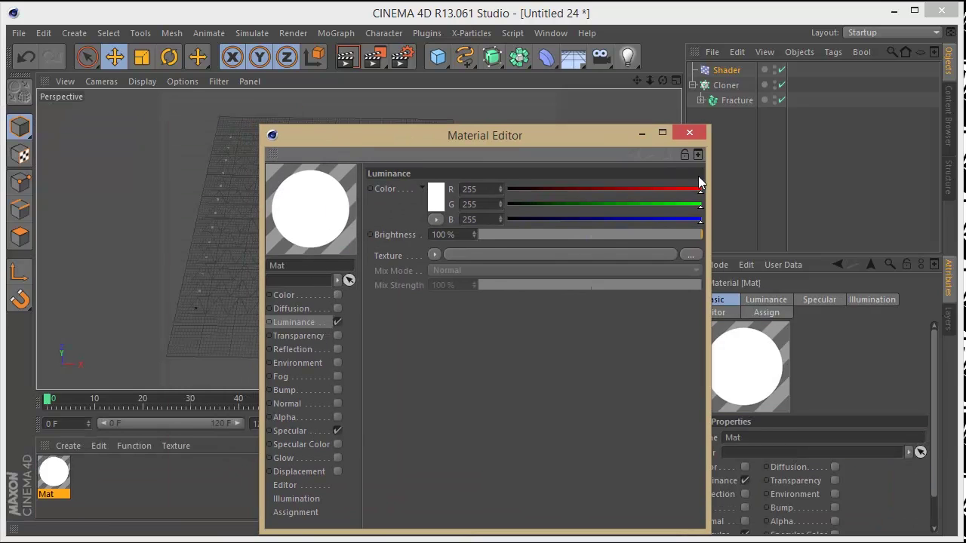
left_click(689, 133)
left_click_drag(51, 483, 728, 86)
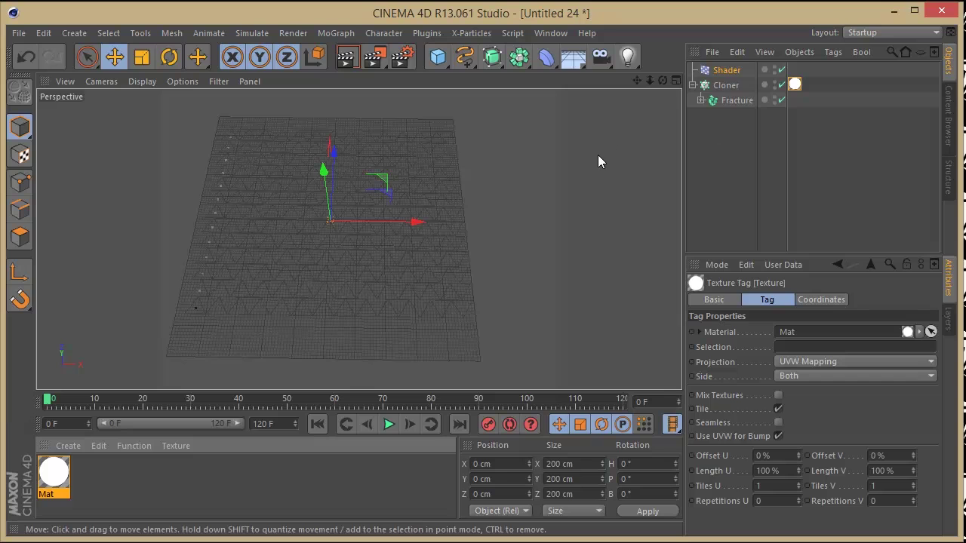
- Add an area light at the centre of the grid and stretch it wide along X
mouse_move(649, 80)
left_mouse_down()
mouse_move(668, 80)
mouse_move(652, 80)
left_mouse_up()
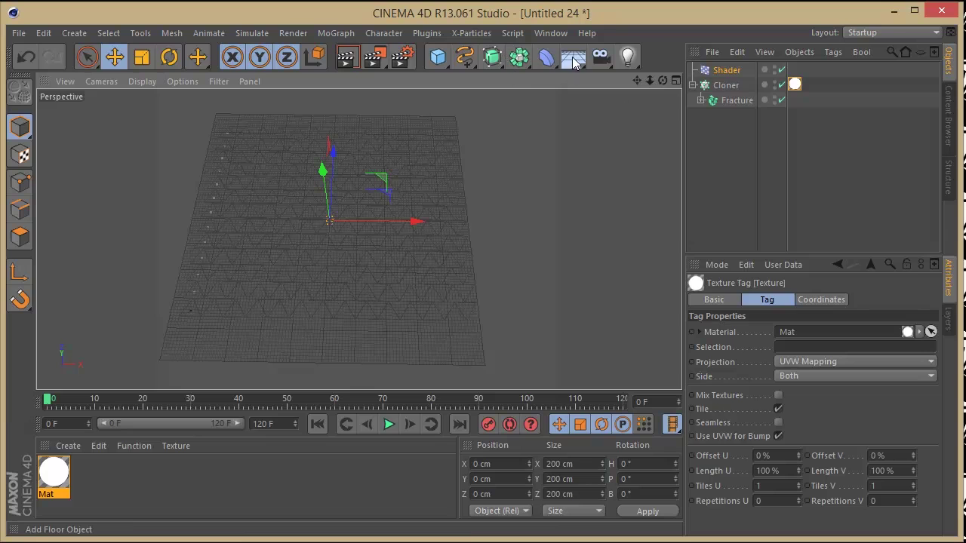
left_click(629, 65)
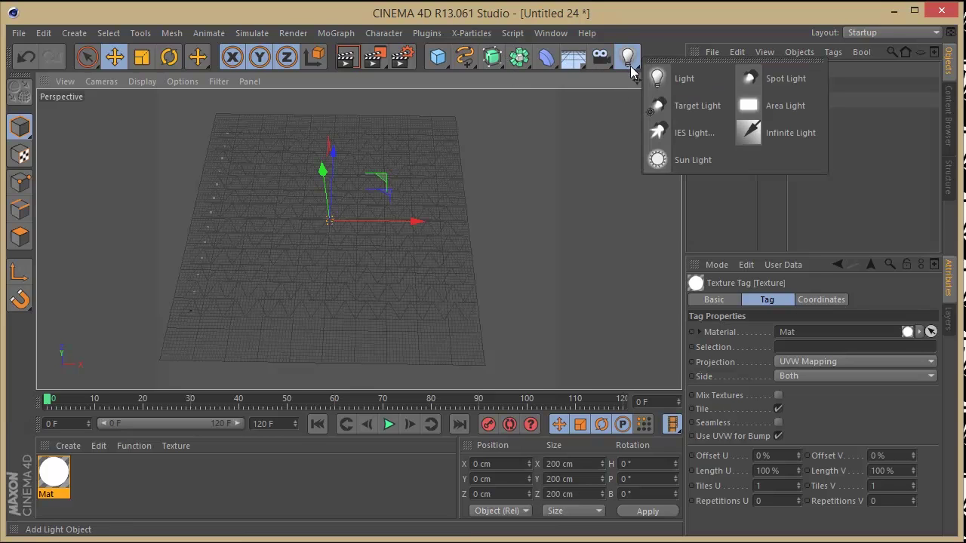
left_click(777, 105)
left_click_drag(650, 81, 676, 114)
left_click_drag(273, 180, 503, 179)
left_click_drag(590, 176, 675, 170)
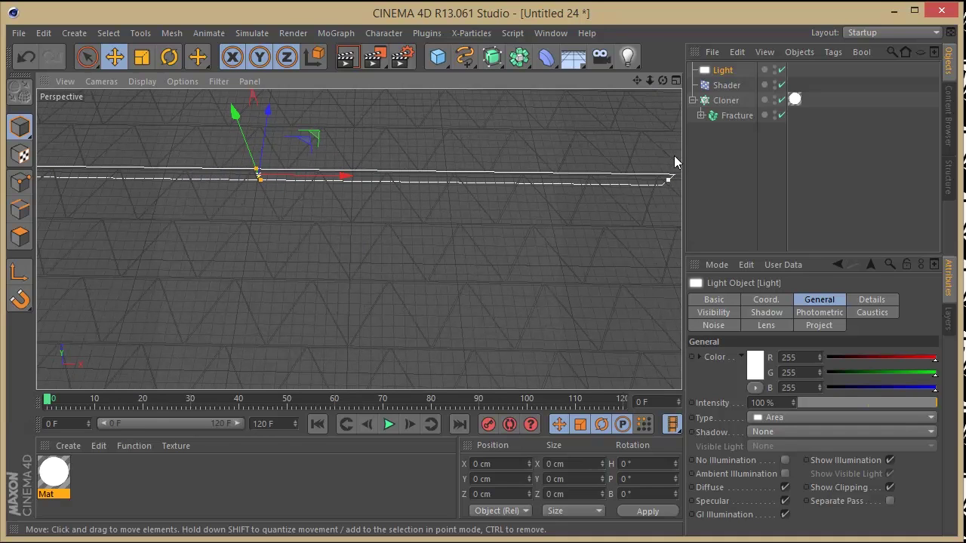
- Activate the Rotate tool and show the area light's coordinate values
left_click_drag(648, 81, 305, 178)
left_click_drag(651, 81, 596, 83)
left_click(167, 60)
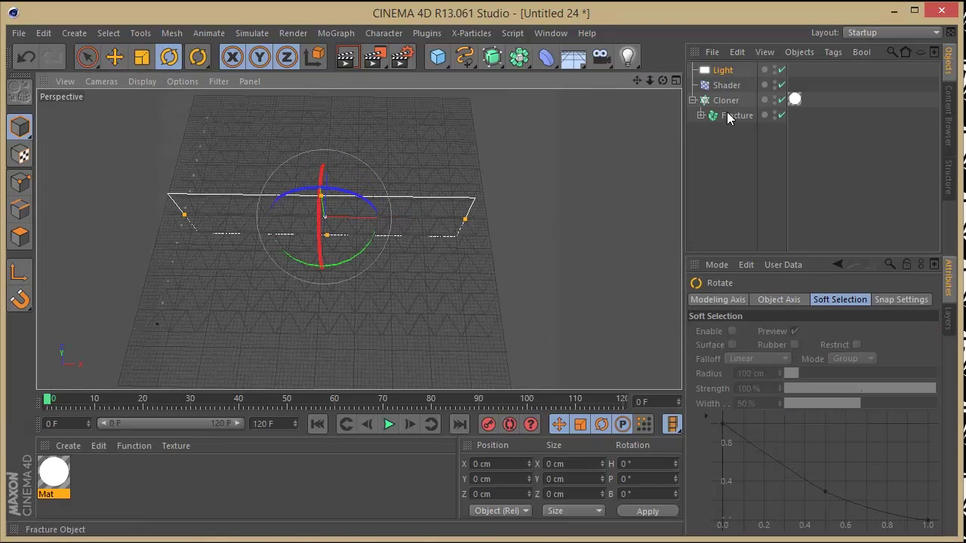
left_click(717, 70)
left_click(767, 300)
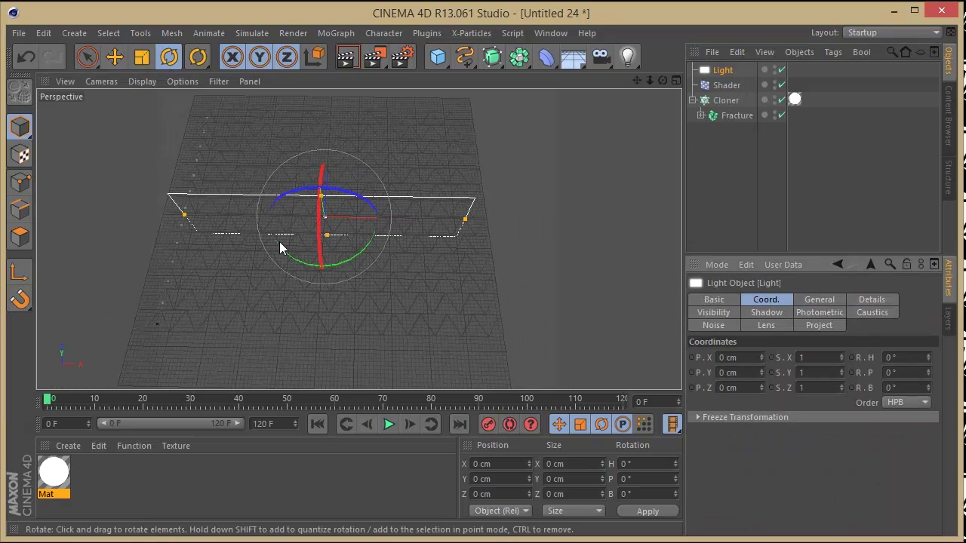
left_click_drag(279, 254, 307, 270)
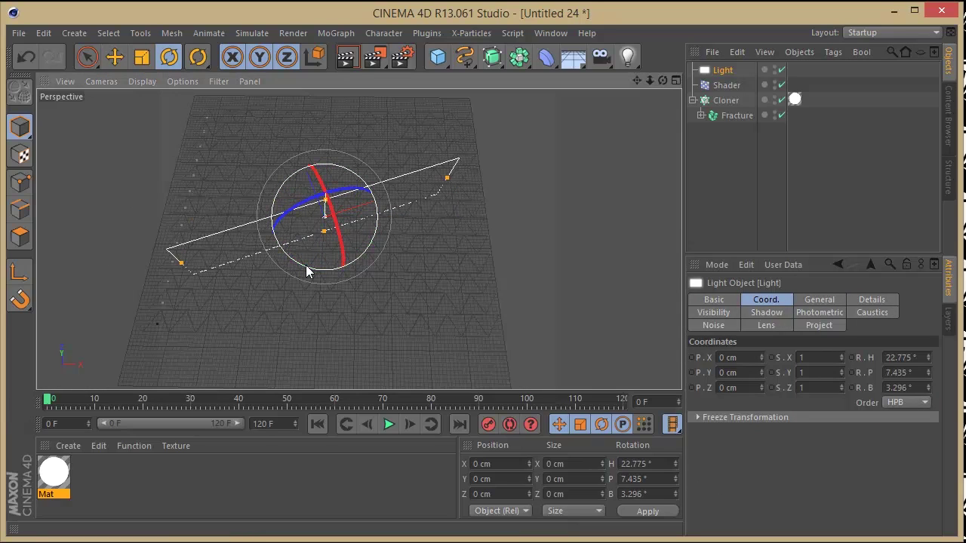
key("ctrl+z")
left_click_drag(363, 253, 370, 243)
key("ctrl+z")
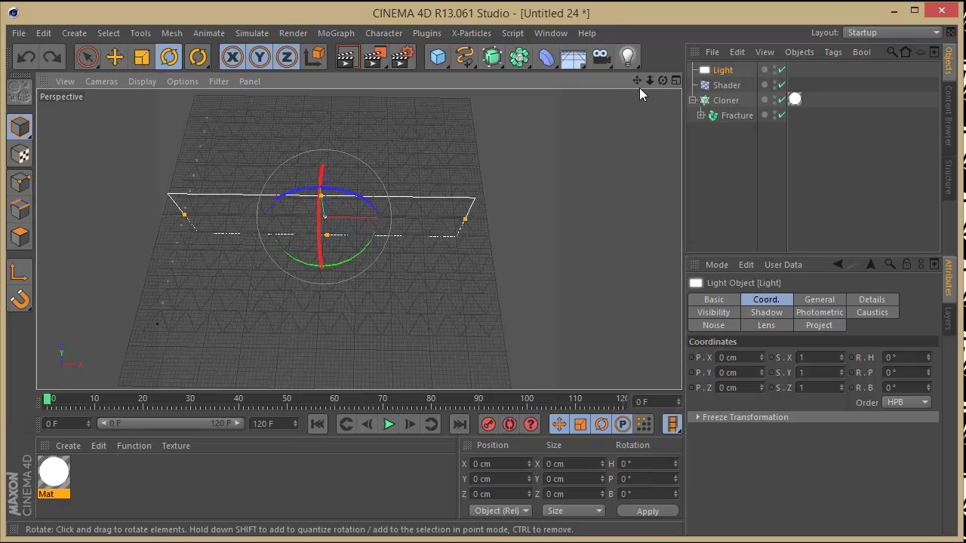
- Rotate the area light about its vertical axis and set its heading rotation to exactly 90°
left_click_drag(663, 80, 651, 23)
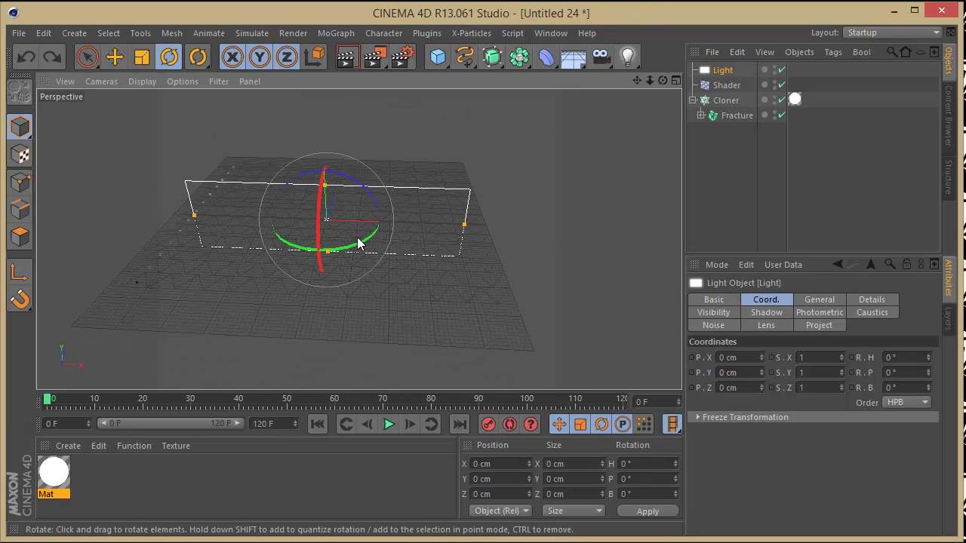
left_click_drag(350, 254, 440, 201)
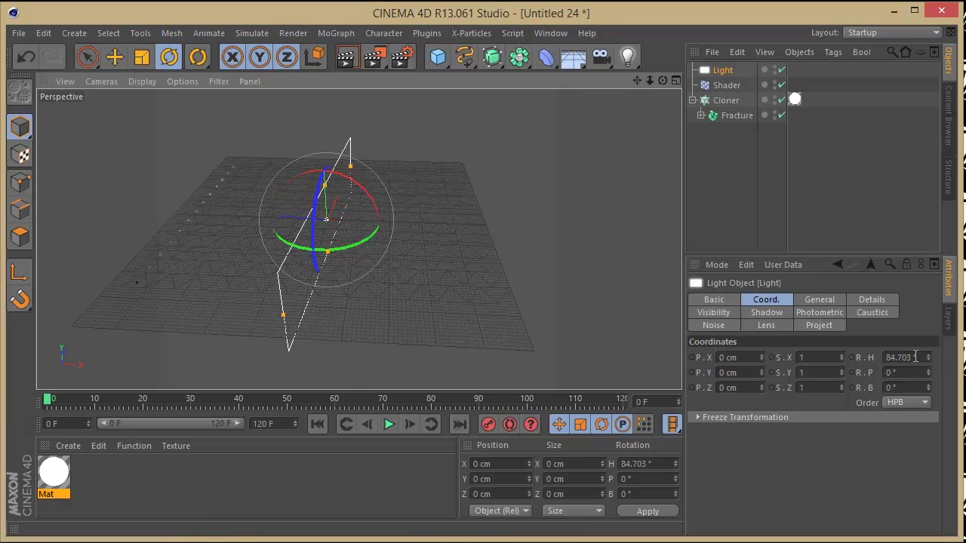
left_click_drag(914, 357, 881, 350)
type("90")
key("Return")
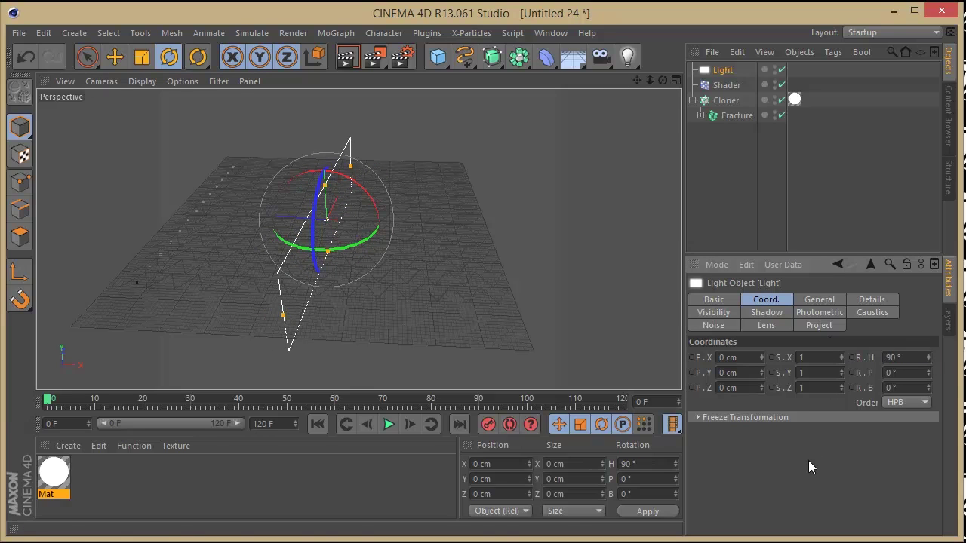
- Move the light beyond the grid's +X side to about X 7309 cm, Y 1321 cm, and place a copy at about X -6269 cm
left_click(115, 57)
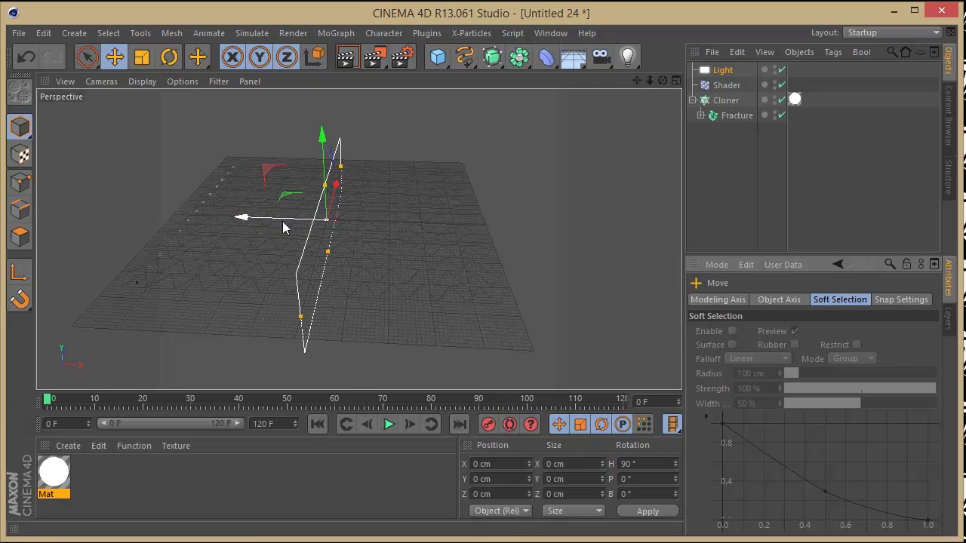
left_click_drag(249, 218, 495, 225)
left_click_drag(587, 146, 600, 104)
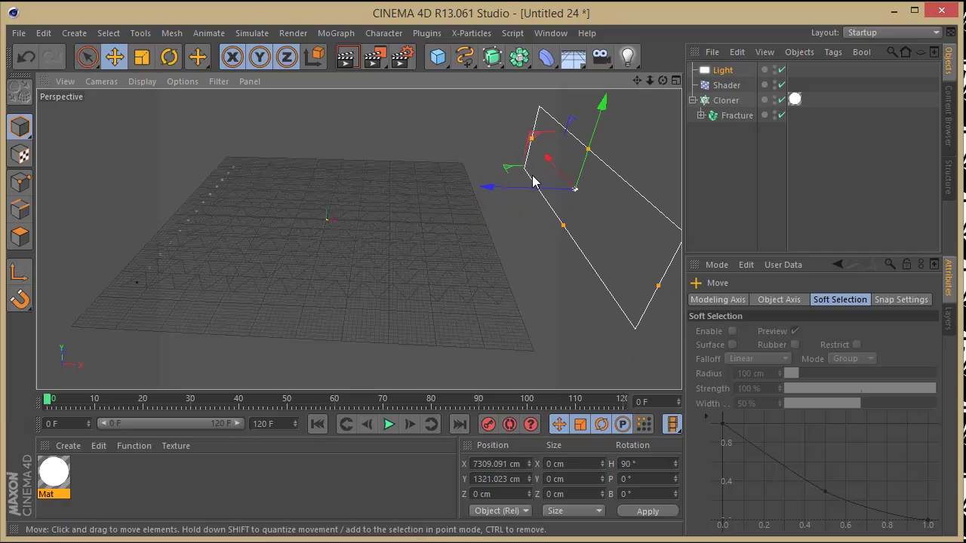
left_click_drag(497, 186, 47, 198)
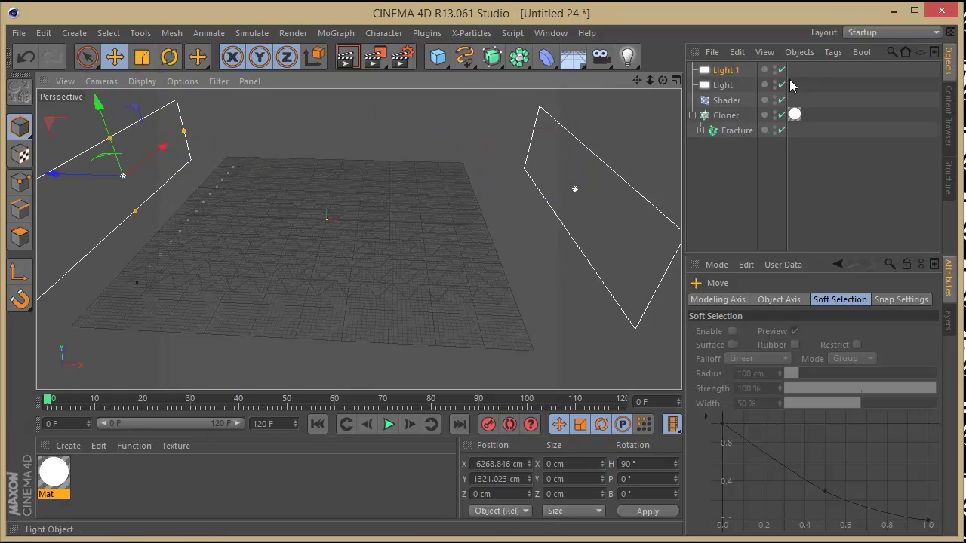
- Set the copied light's heading to -90° and shift it along X to about -6846 cm
left_click(724, 72)
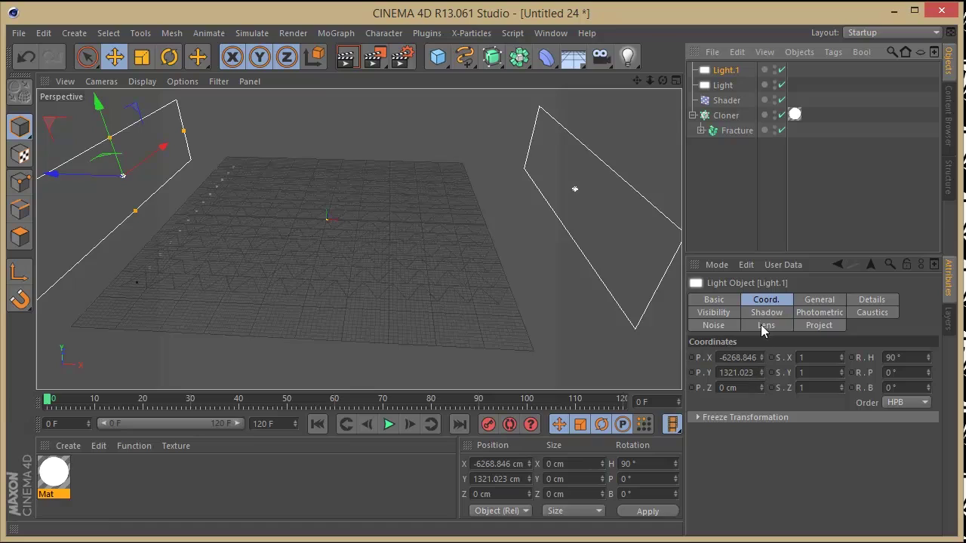
left_click(826, 302)
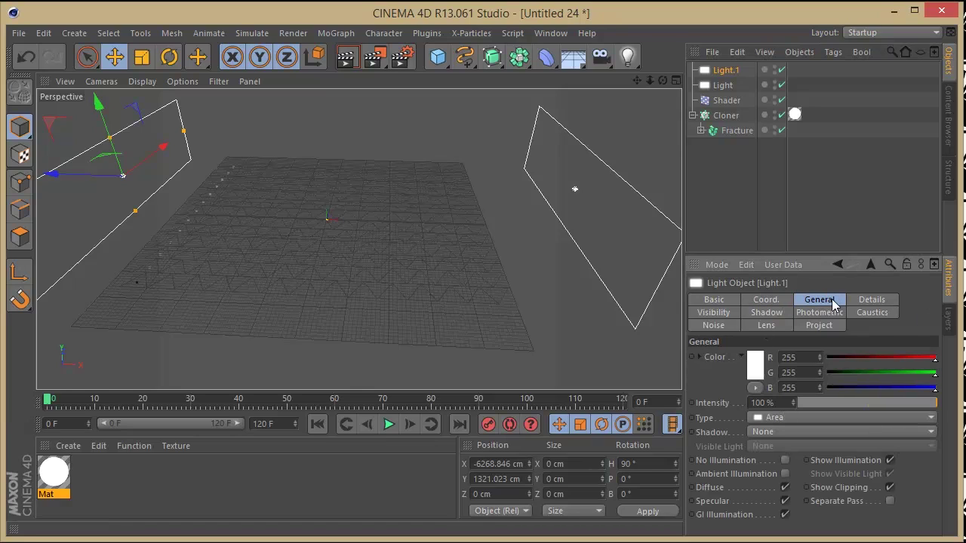
left_click(787, 301)
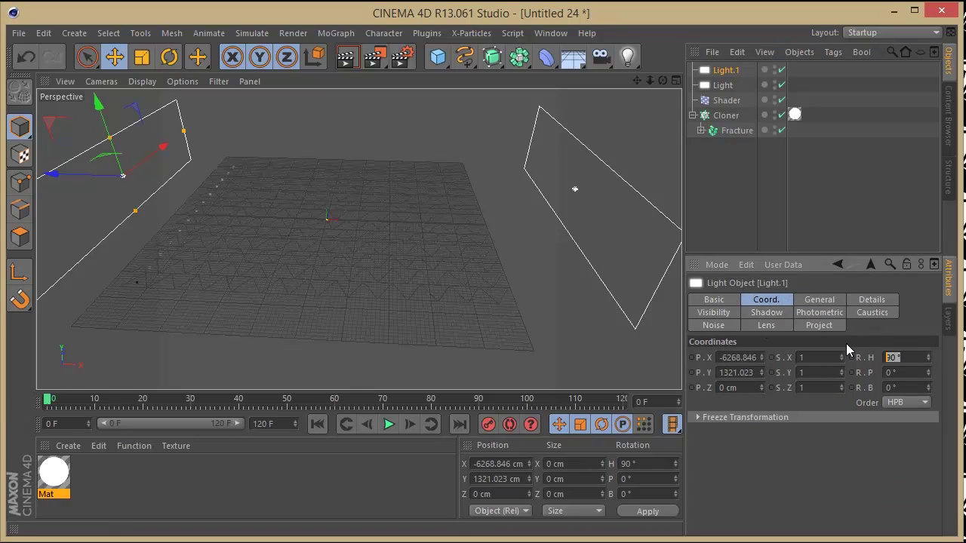
type("0")
key("Return")
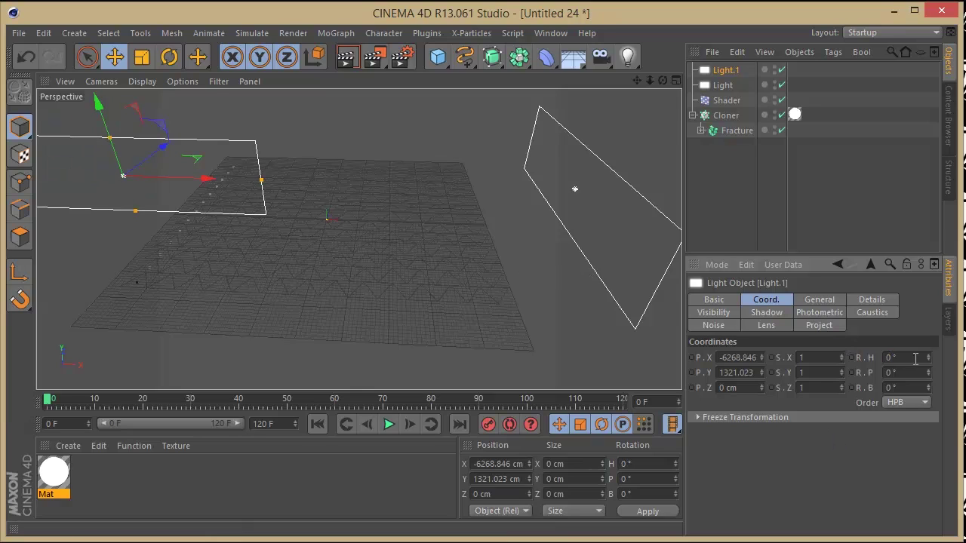
left_click_drag(929, 360, 926, 429)
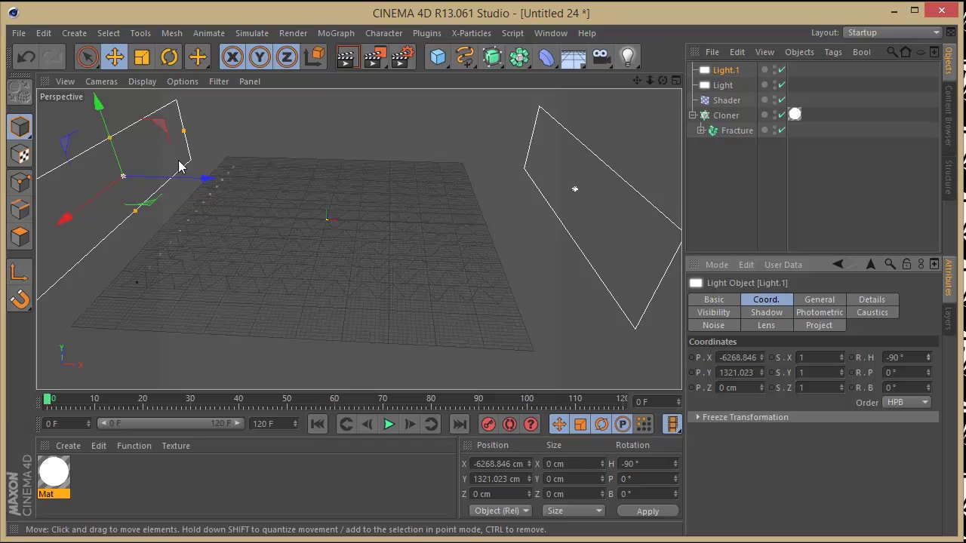
left_click_drag(204, 180, 189, 181)
- Set the renderer to Physical in the render settings and enable Alpha Channel for the saved image
left_click_drag(662, 81, 595, 90)
left_click_drag(665, 187, 668, 141)
left_click_drag(650, 82, 475, 78)
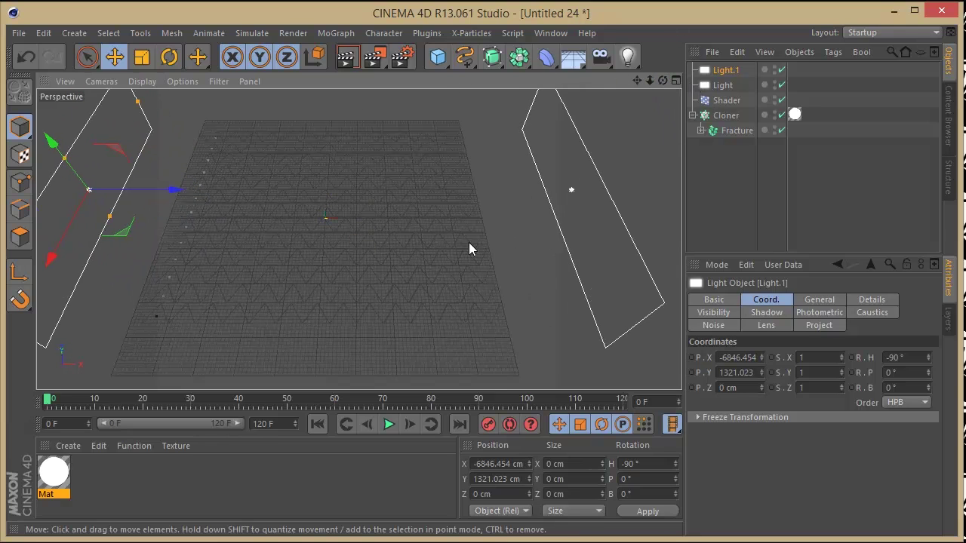
left_click(293, 33)
left_click(308, 199)
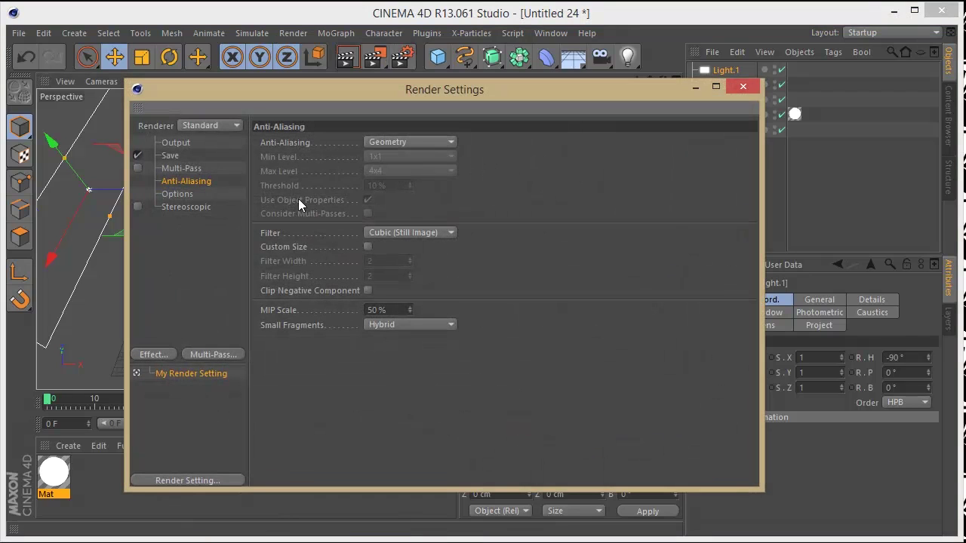
left_click(204, 126)
left_click(201, 158)
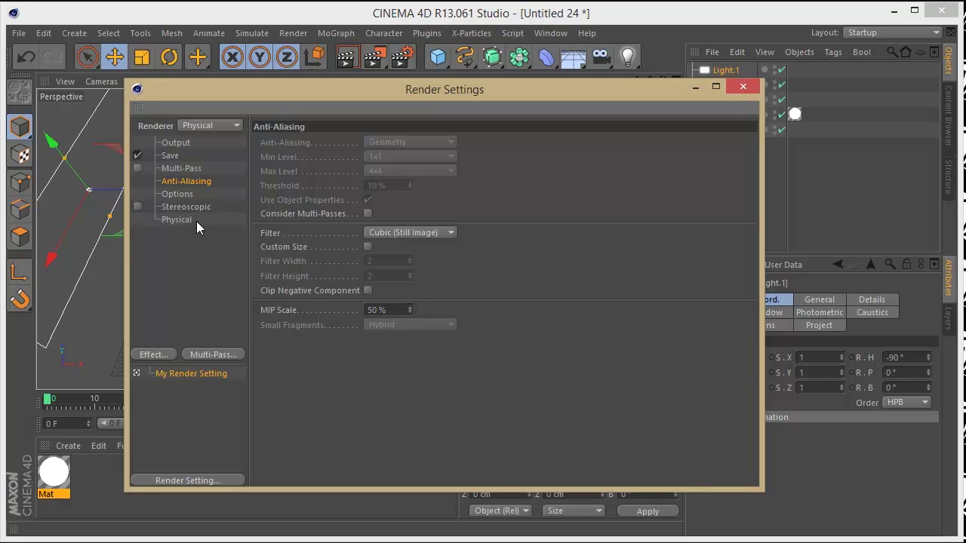
left_click(167, 156)
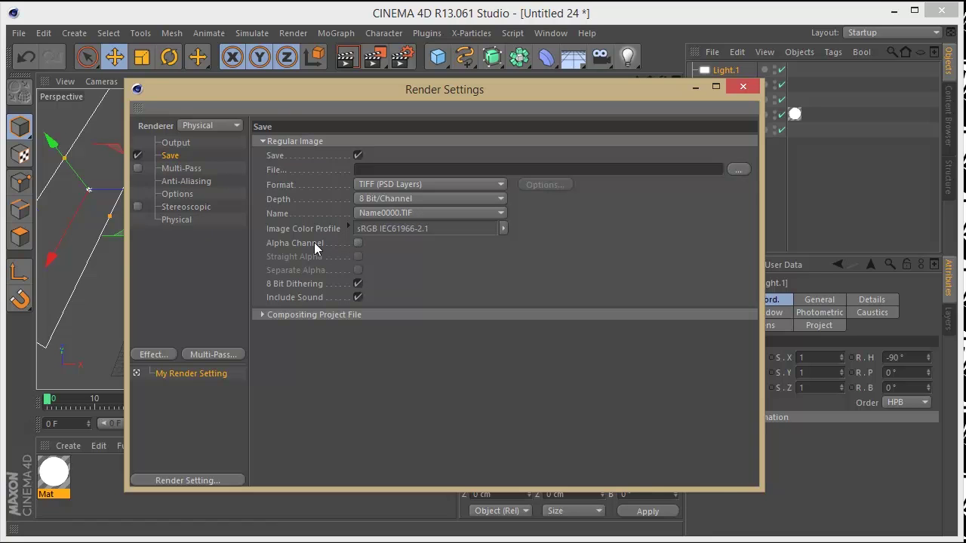
left_click(358, 243)
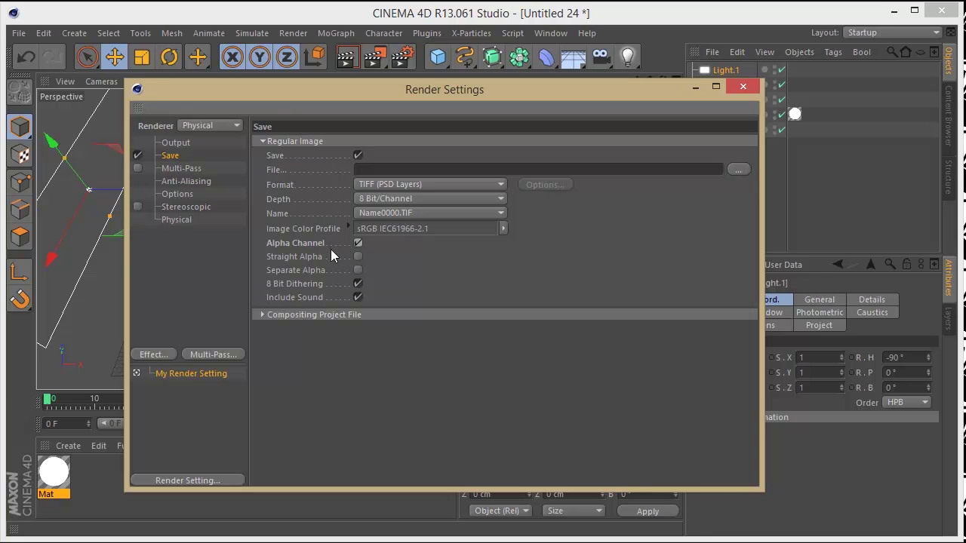
- Browse for the render output location and create a folder named "tutorial pattern render" inside "vray studios"
left_click(739, 171)
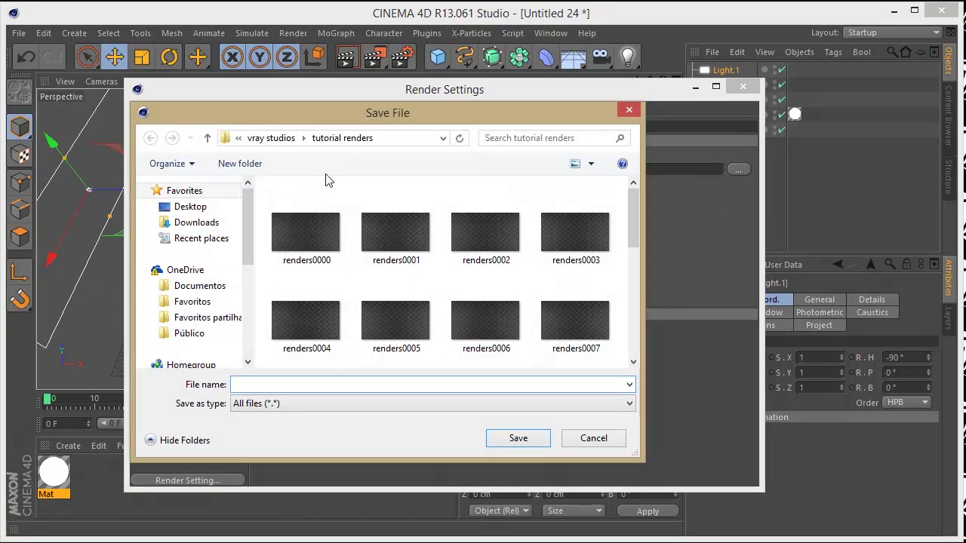
left_click(276, 135)
right_click(432, 335)
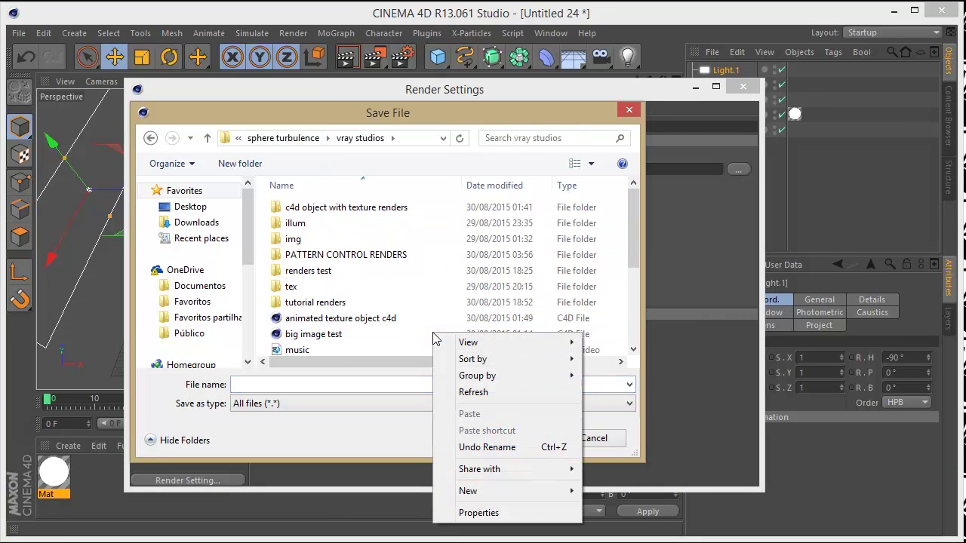
mouse_move(489, 501)
left_click(611, 491)
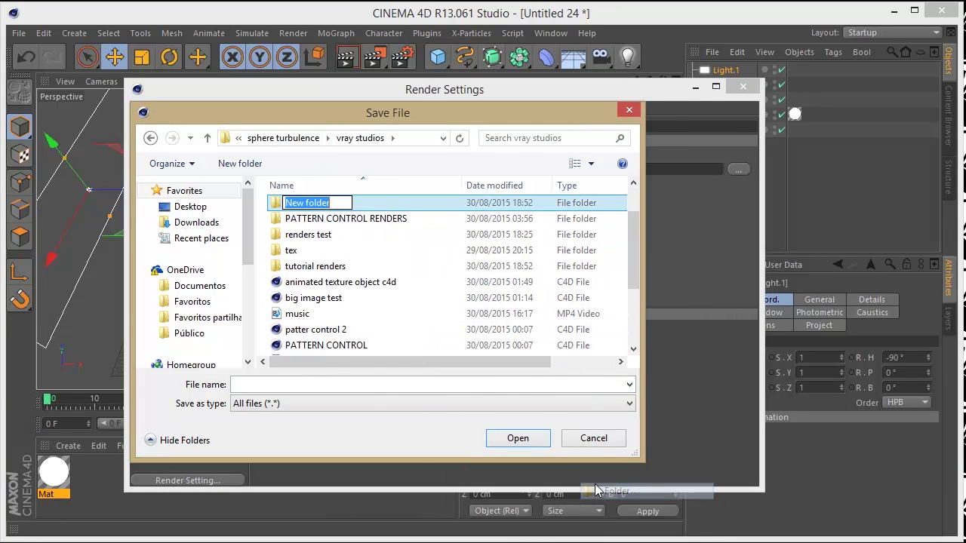
type("tut")
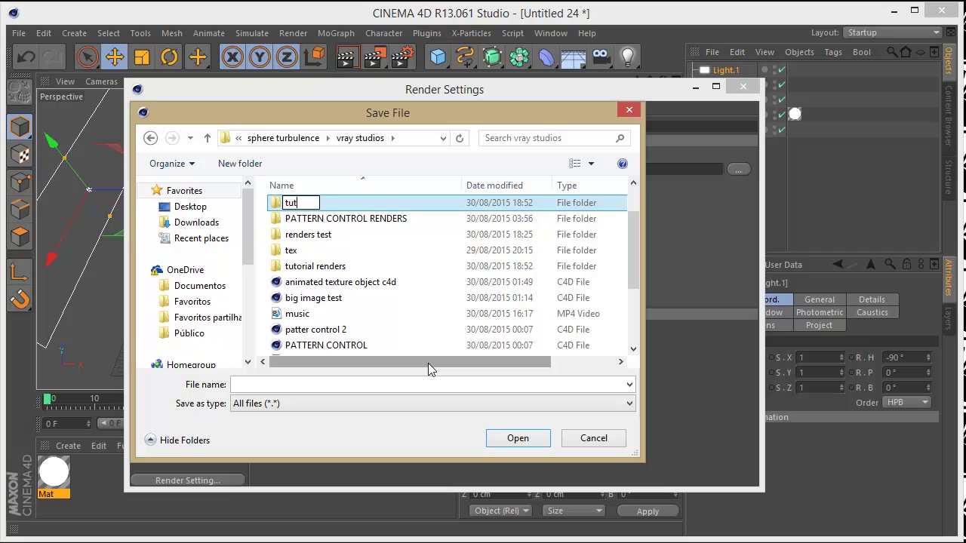
type("orial pattern render")
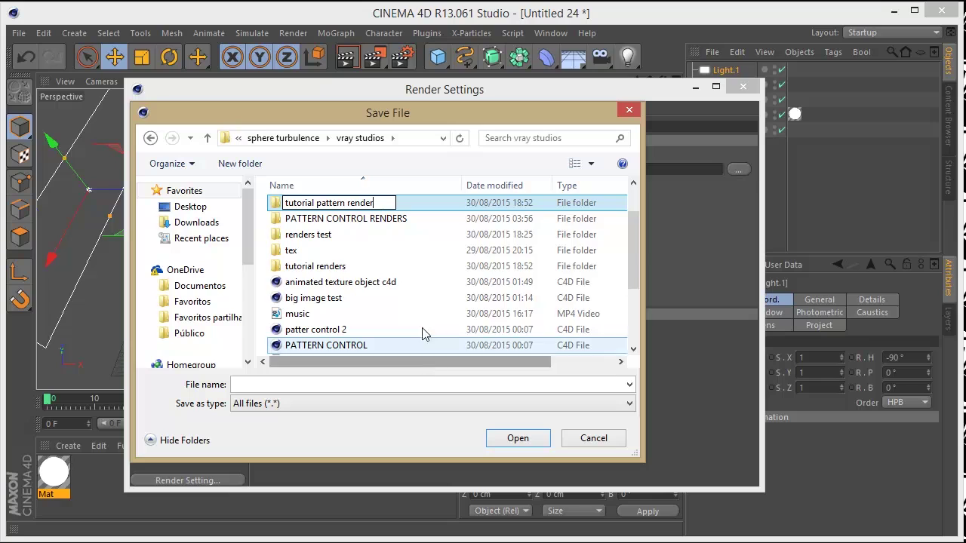
left_click(416, 215)
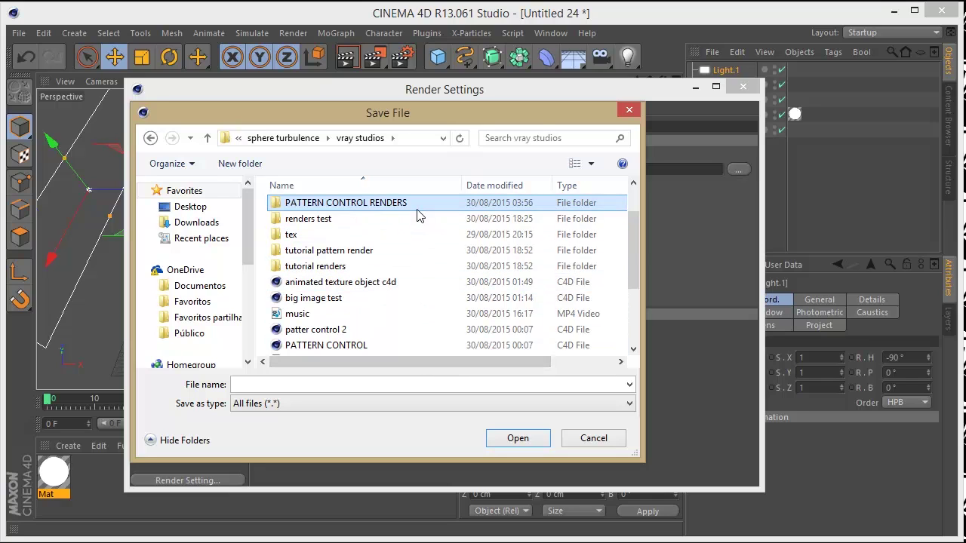
- Set the render output file to "renders" inside the "tutorial pattern render" folder
double_click(365, 254)
left_click(289, 384)
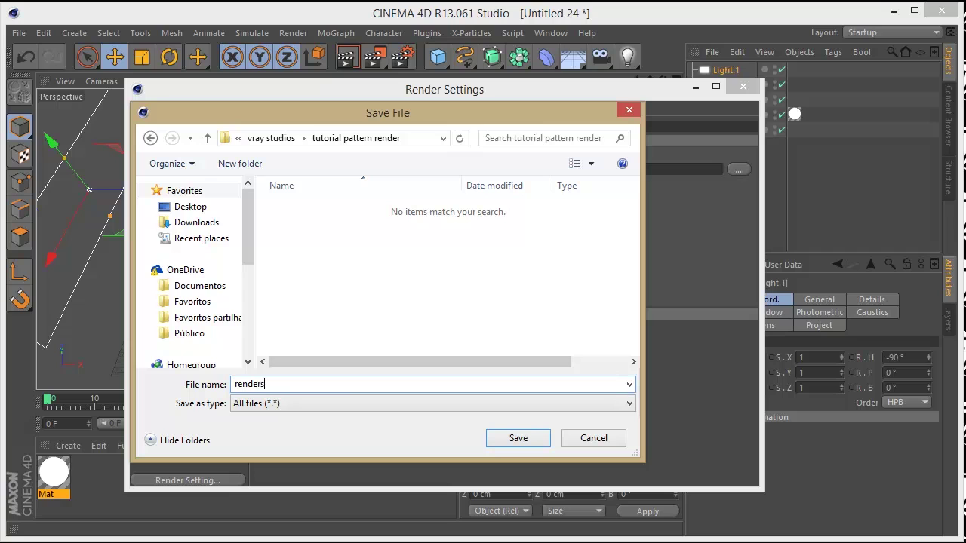
type("renders")
key("Return")
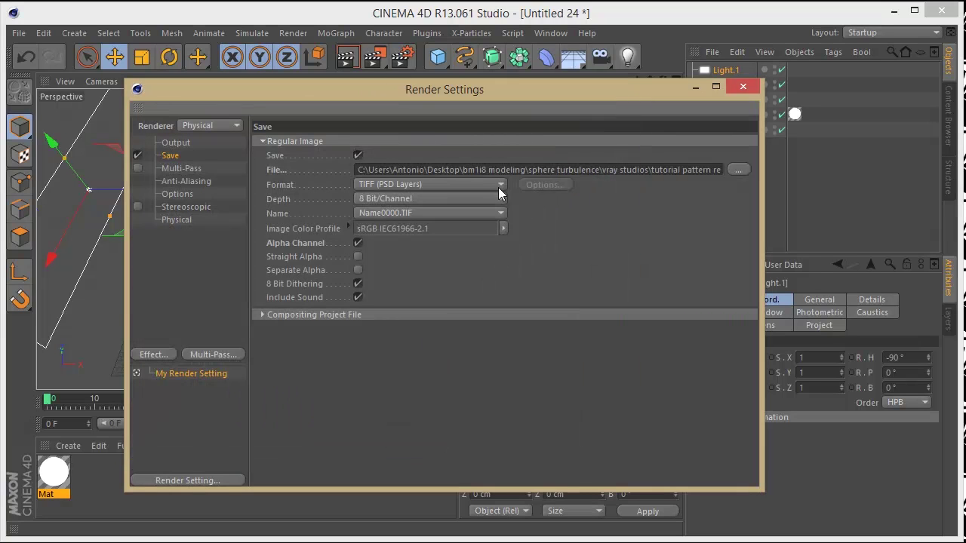
- Set the output size to 1920 x 1080 pixels and the frame range to All Frames, and close the render settings
left_click(176, 143)
left_click_drag(363, 158, 330, 163)
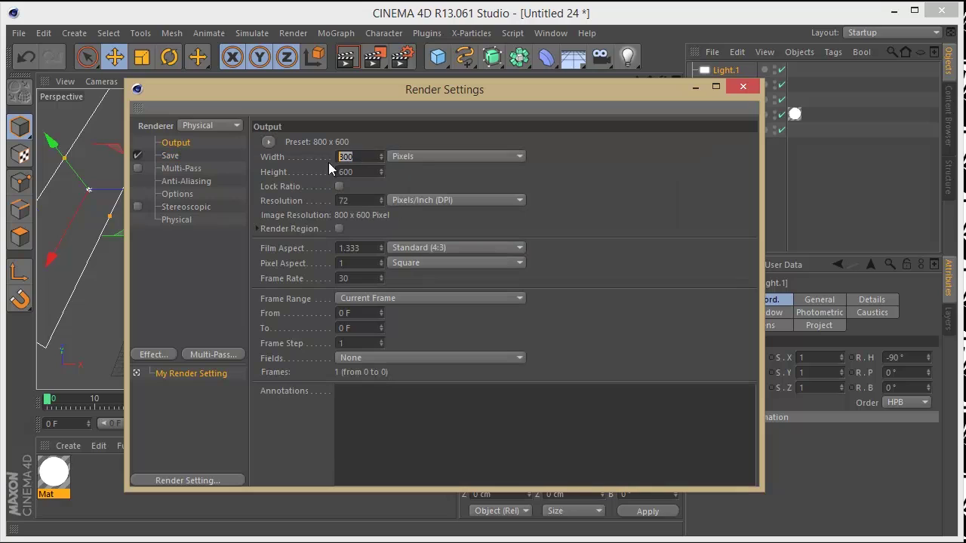
type("1920")
key("Return")
key("Tab")
type("1080")
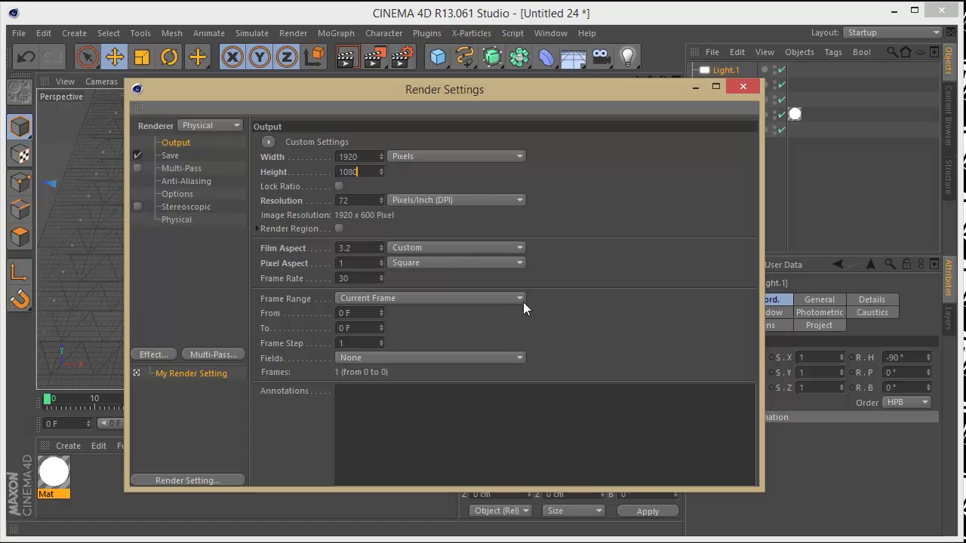
left_click(503, 300)
left_click(446, 342)
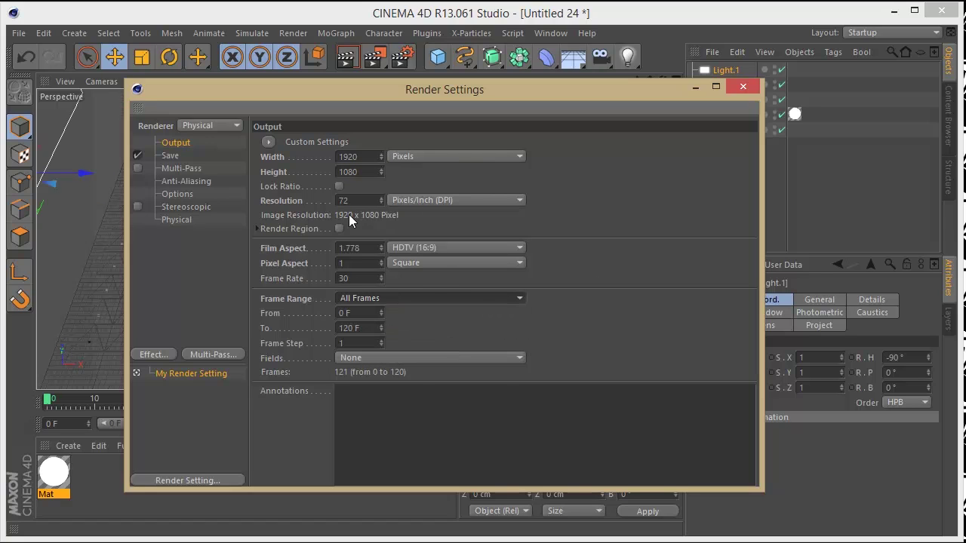
left_click(176, 155)
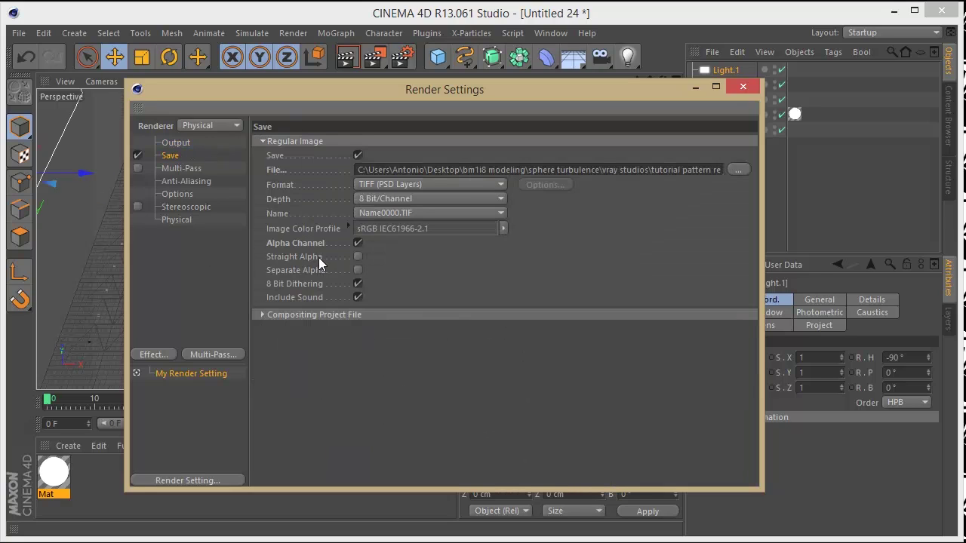
left_click(739, 88)
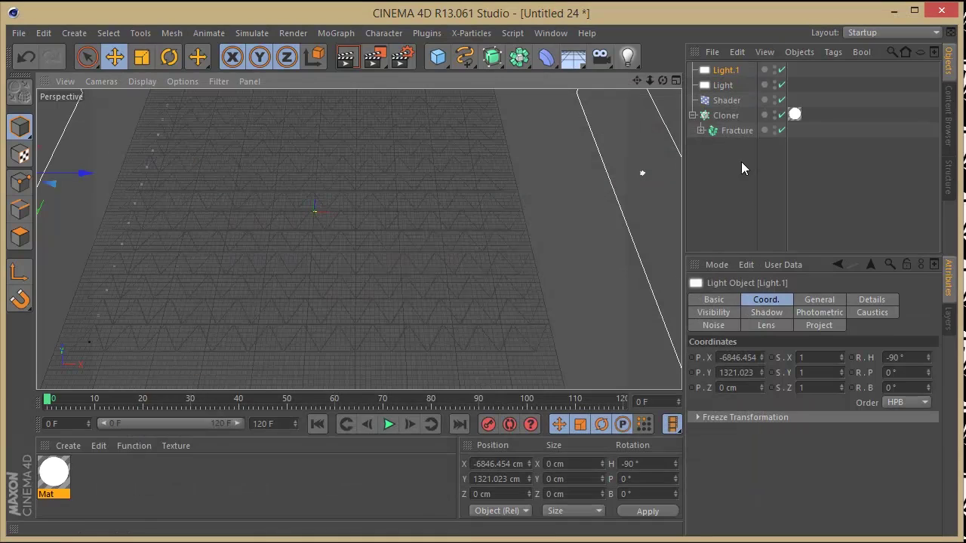
- Add an Extrude NURBS object and place it inside the Fracture above the star splines
left_click(701, 130)
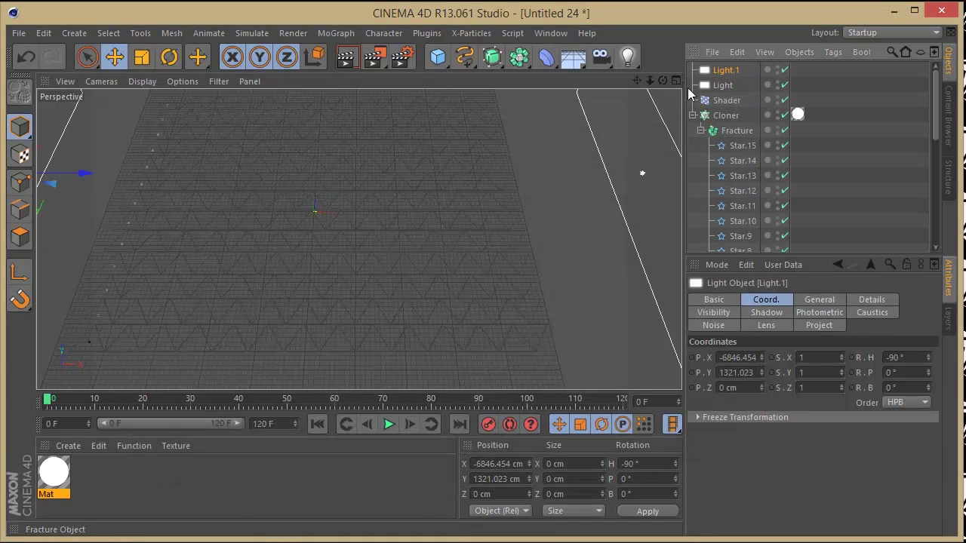
left_click_drag(495, 66, 647, 80)
left_click_drag(723, 71, 721, 157)
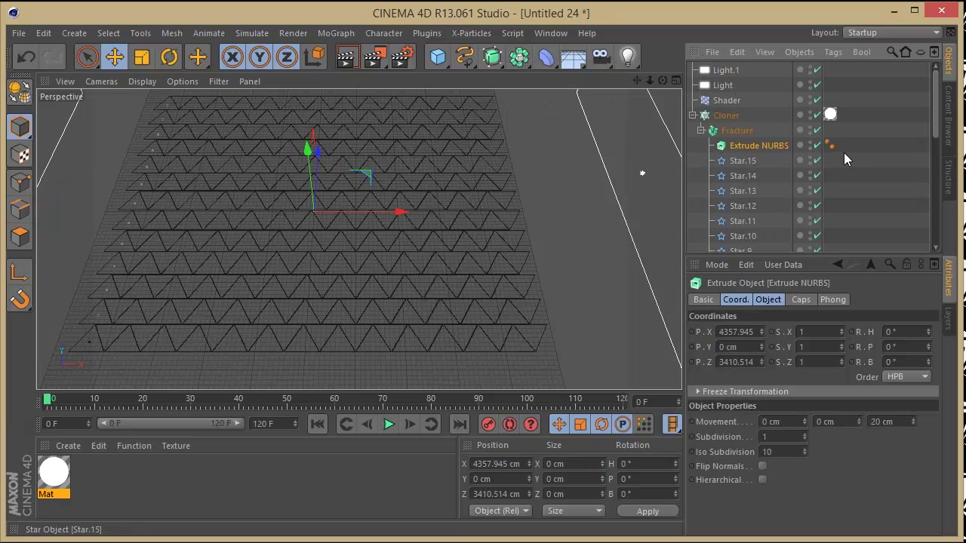
- Place the star splines inside the Extrude NURBS object and enable its Hierarchical option
left_click_drag(825, 190, 710, 246)
scroll(836, 206, "up", 5)
left_click_drag(742, 142, 742, 130)
left_click(743, 130)
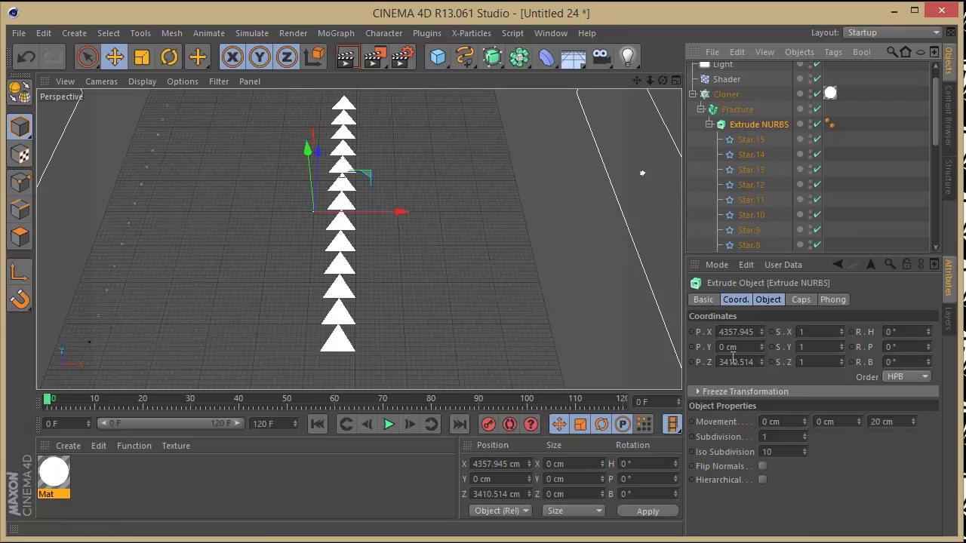
left_click(761, 481)
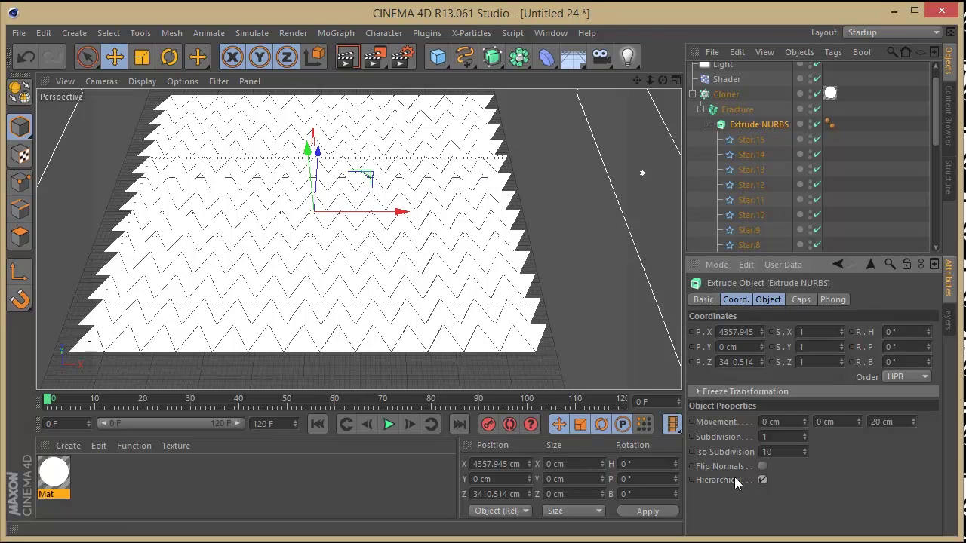
- Set the Extrude NURBS start cap to Fillet Cap with a radius of 1 cm
left_click_drag(661, 80, 649, 46)
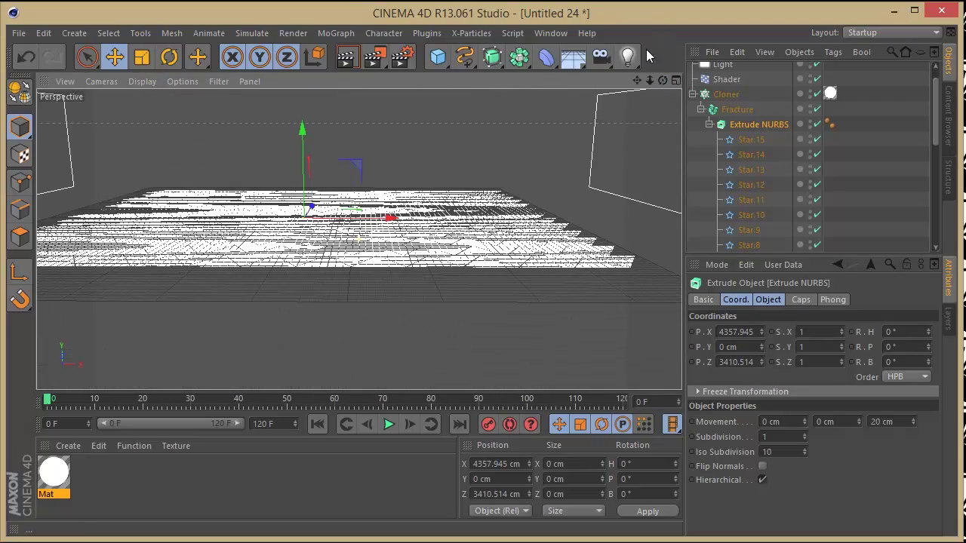
left_click_drag(677, 84, 783, 308)
left_click(800, 300)
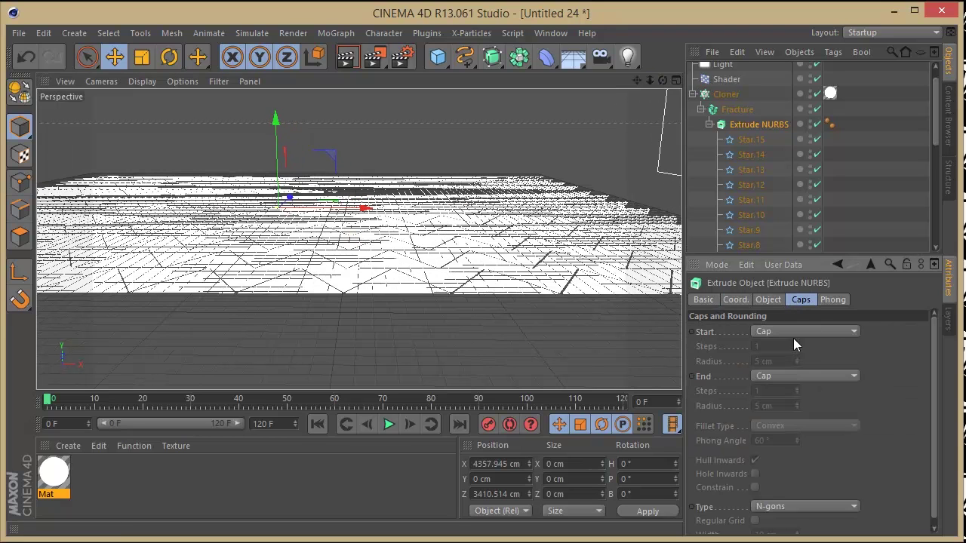
left_click(802, 331)
left_click(800, 393)
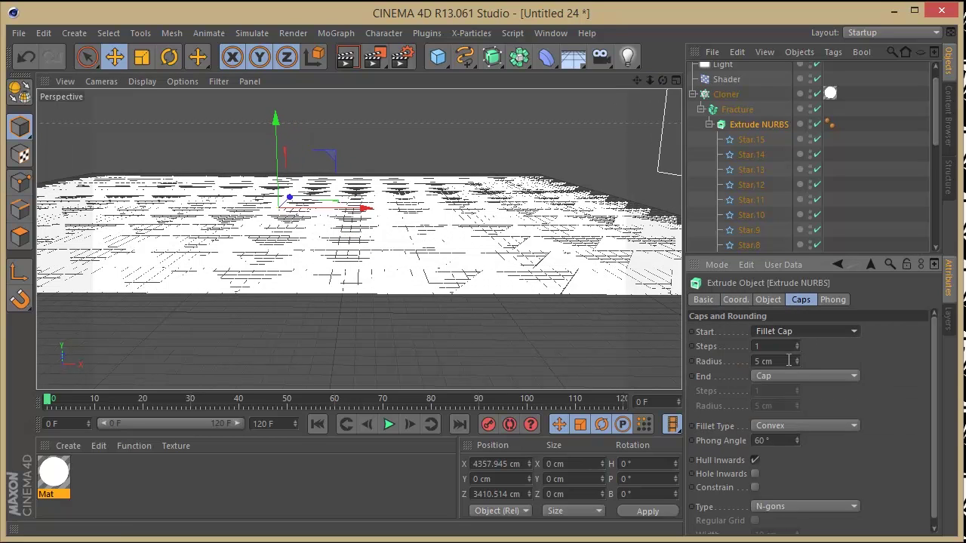
left_click(789, 360)
type("1")
key("Return")
- Set the Extrude NURBS end cap to Fillet Cap with a radius of 1 cm
left_click(802, 376)
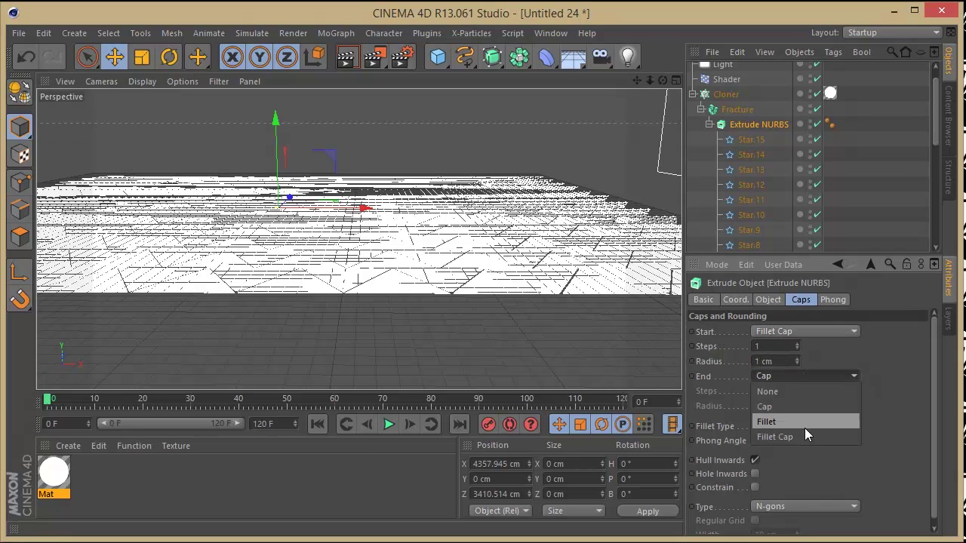
left_click(785, 437)
left_click(774, 406)
type("1")
key("Return")
- Set the extrusion movement to 0 cm in X, 0 cm in Y and 5 cm in Z
left_click(778, 302)
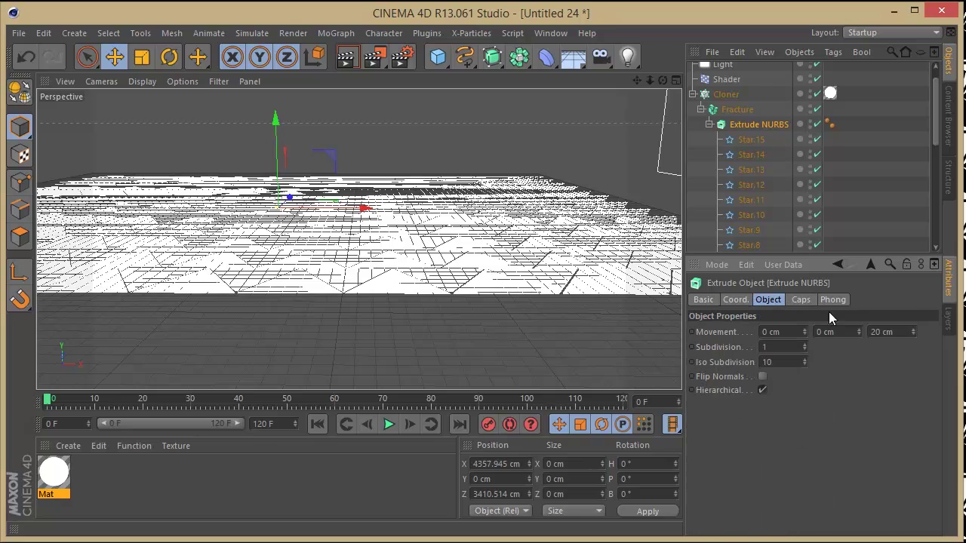
left_click_drag(898, 332, 856, 332)
type("0")
left_click_drag(856, 327, 855, 315)
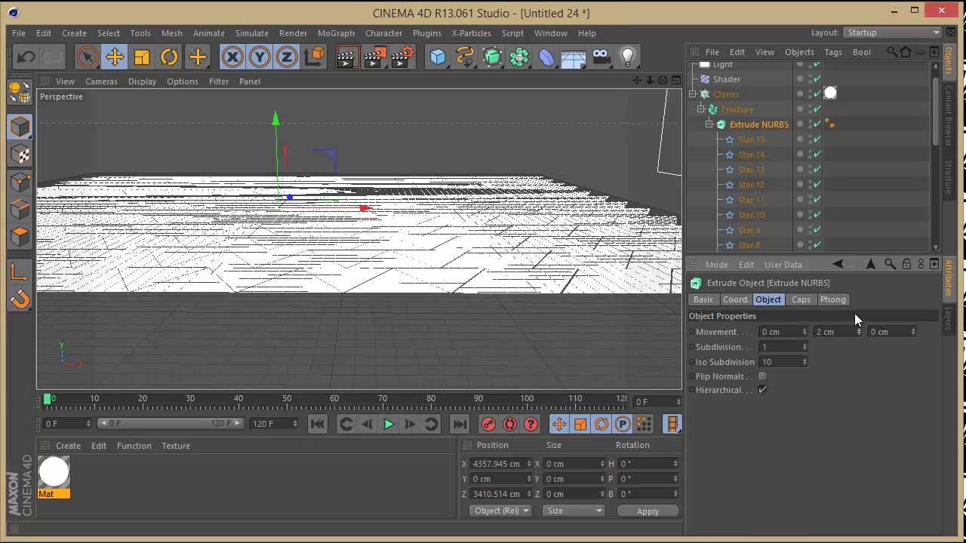
left_click_drag(846, 276, 857, 298)
double_click(828, 332)
type("0")
left_click_drag(915, 332, 896, 225)
double_click(897, 332)
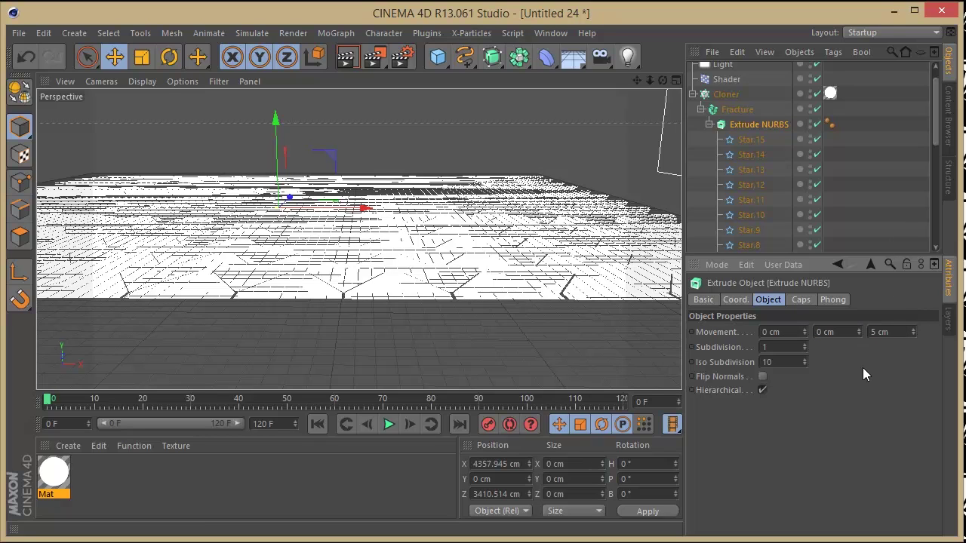
key("Return")
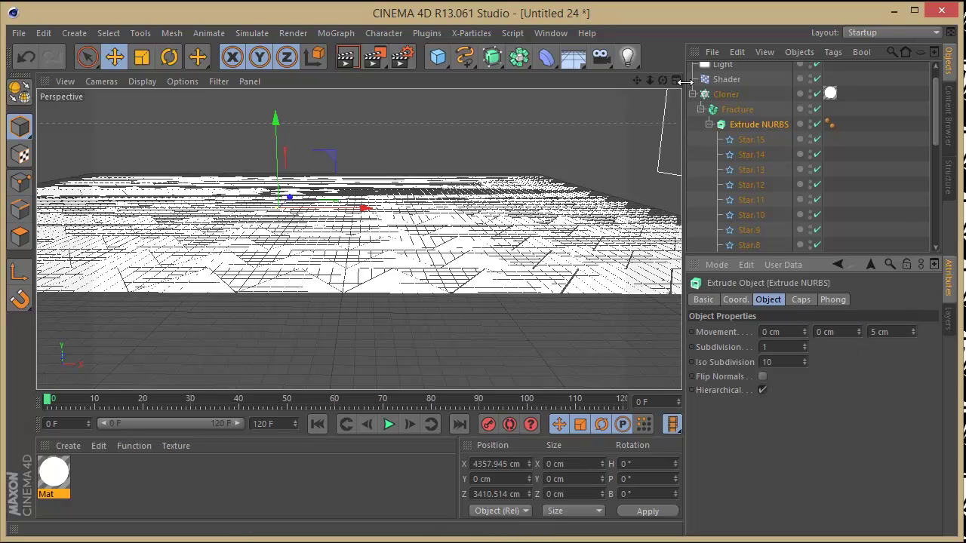
- Render the active view to examine the extruded triangle pattern from above
left_click_drag(663, 80, 710, 129)
left_click(346, 64)
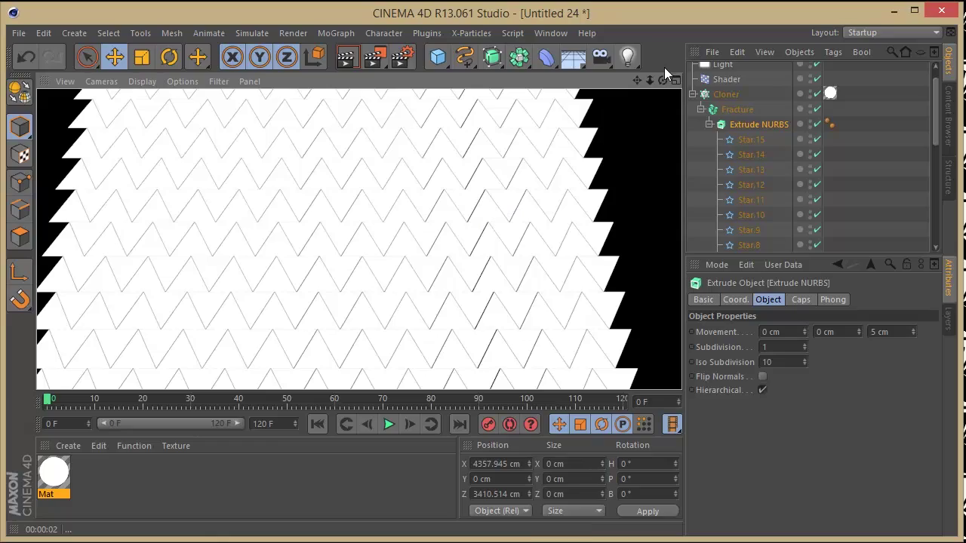
mouse_move(661, 80)
left_mouse_down()
mouse_move(652, 28)
mouse_move(655, 113)
mouse_move(654, 95)
mouse_move(621, 85)
mouse_move(672, 99)
mouse_move(654, 83)
mouse_move(669, 81)
left_mouse_up()
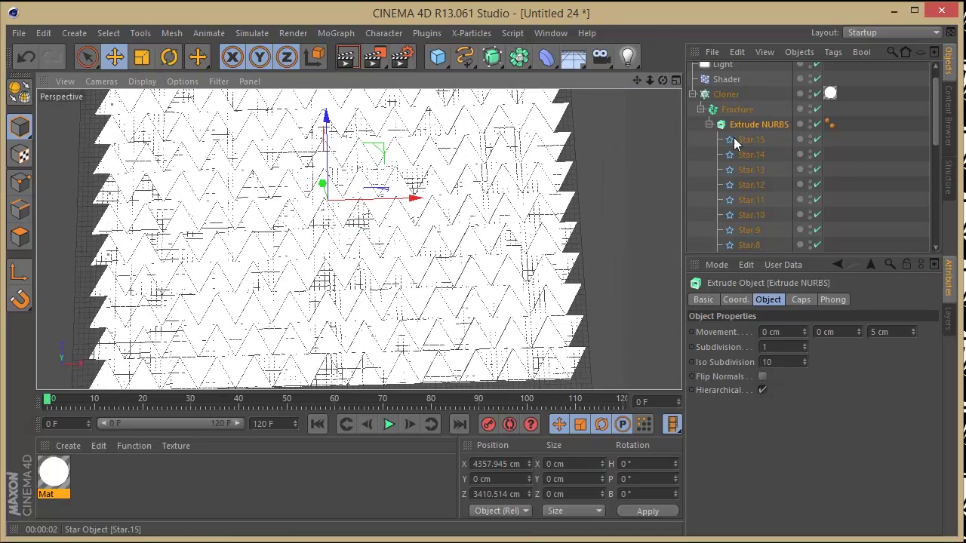
- Check the Shader effector's time offset parameter and set the animation's end frame to 150 F
left_click(727, 93)
left_click(728, 80)
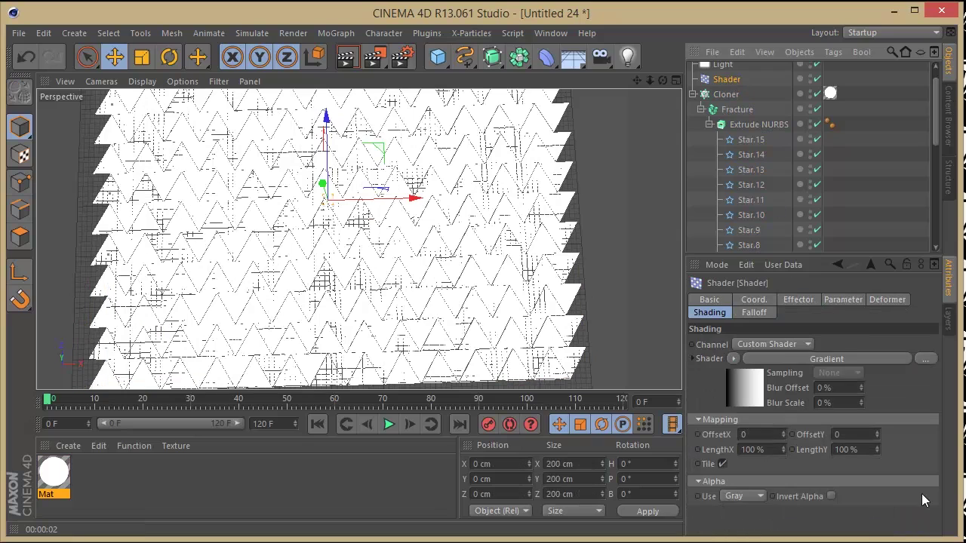
left_click(799, 301)
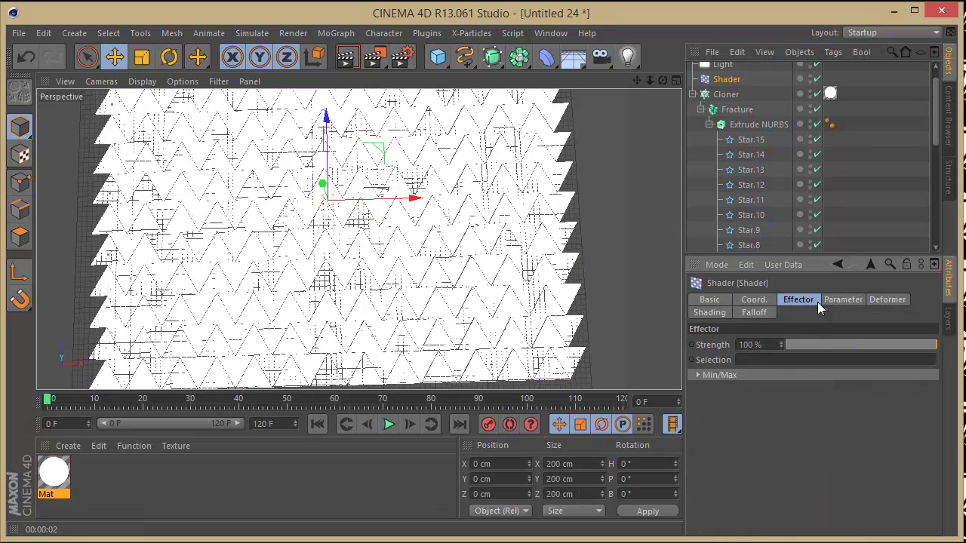
left_click(834, 302)
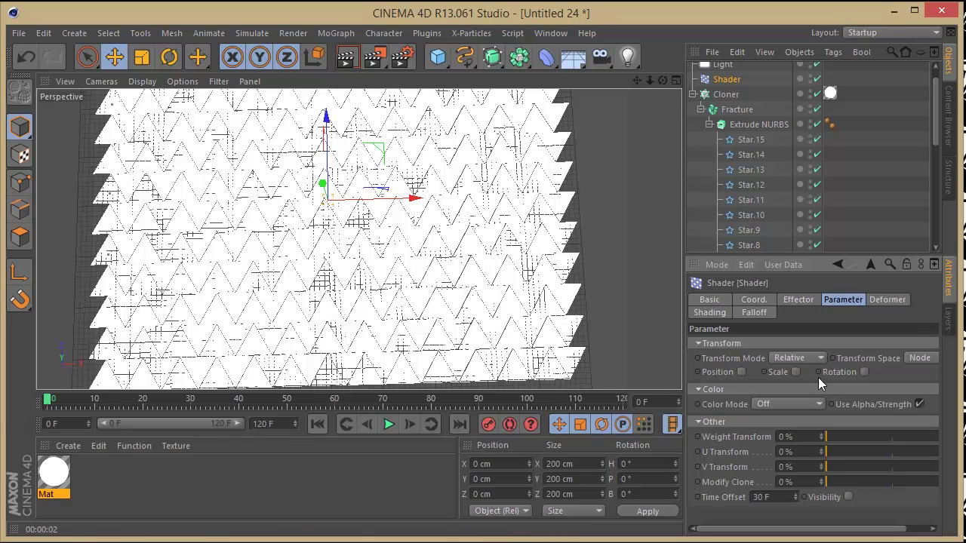
left_click(264, 423)
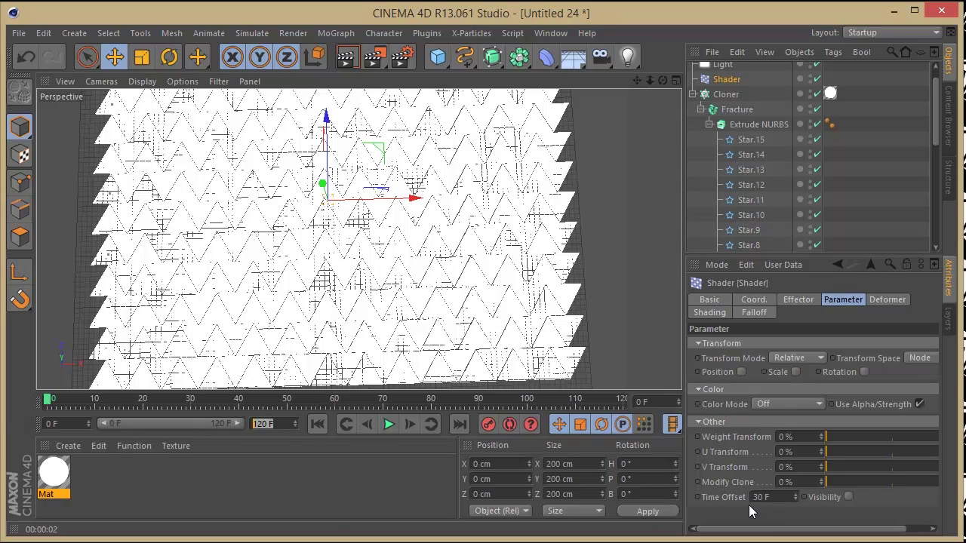
type("30")
type("0")
left_click(238, 451)
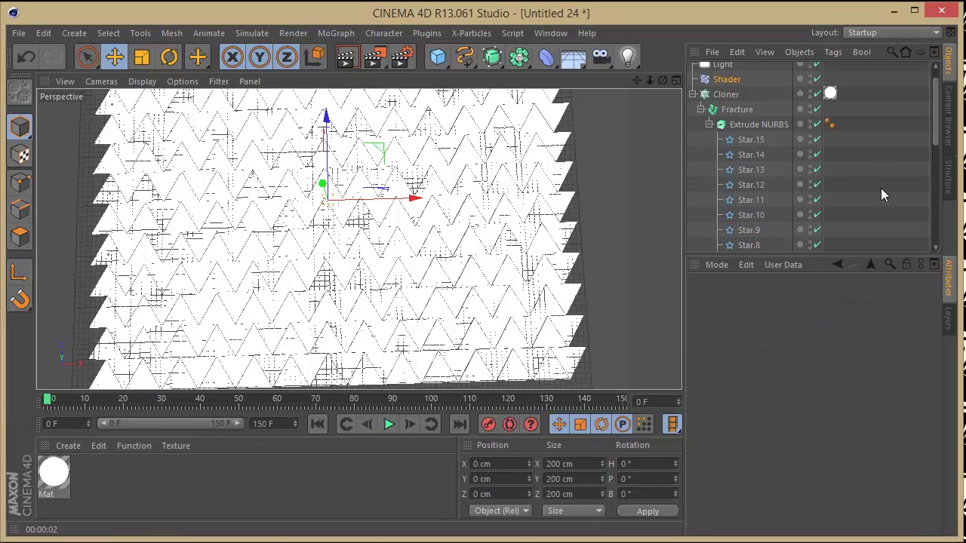
- Disable the Extrude NURBS object, play the spline animation, and return to the first frame
left_click(816, 124)
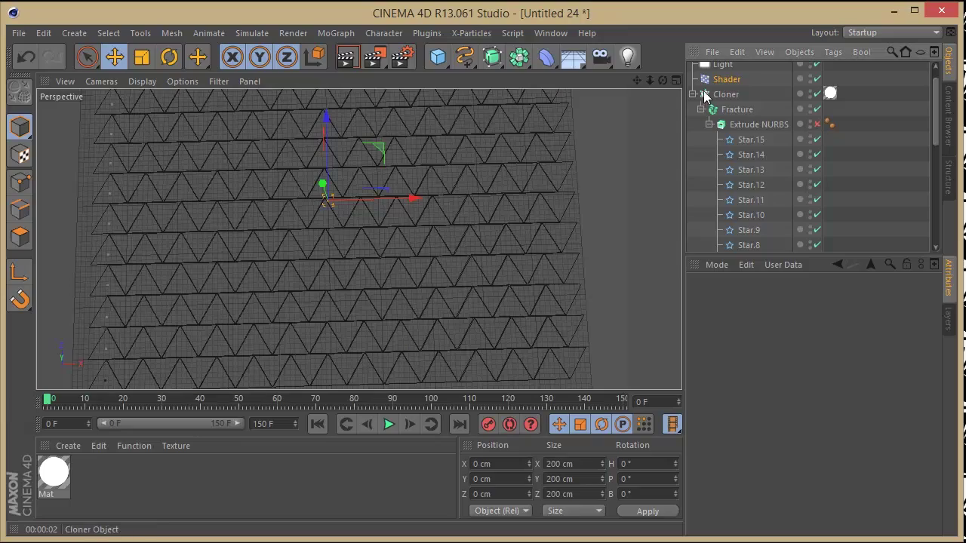
left_click_drag(661, 91, 659, 89)
left_click(391, 426)
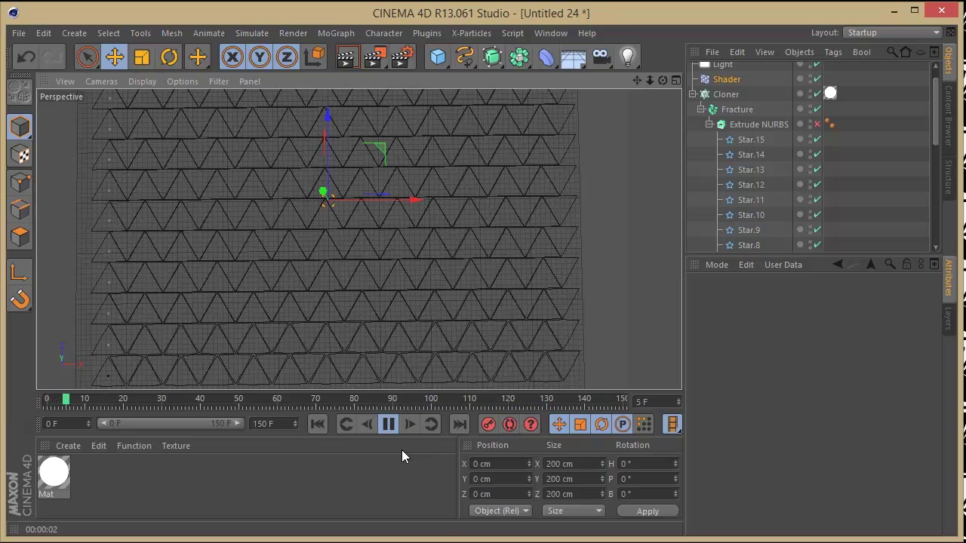
left_click(388, 425)
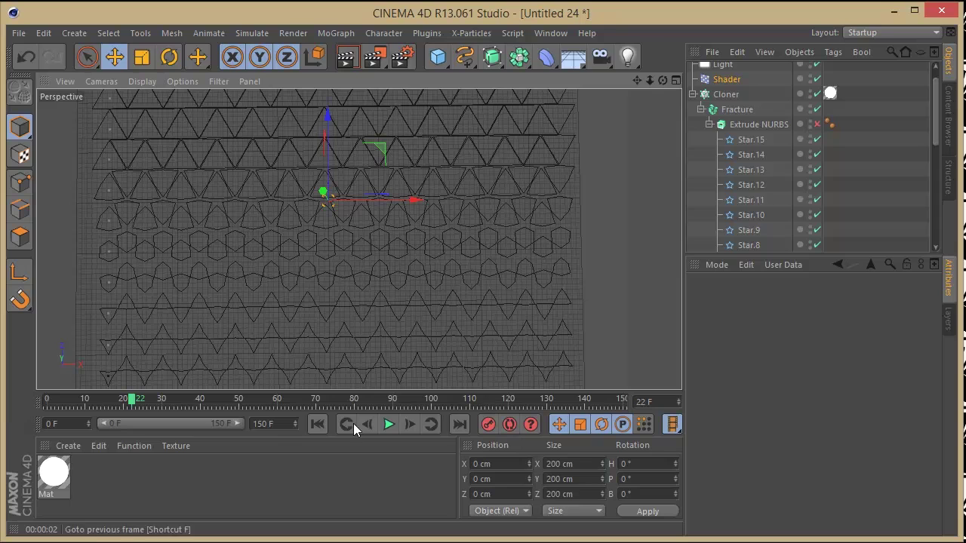
left_click(317, 425)
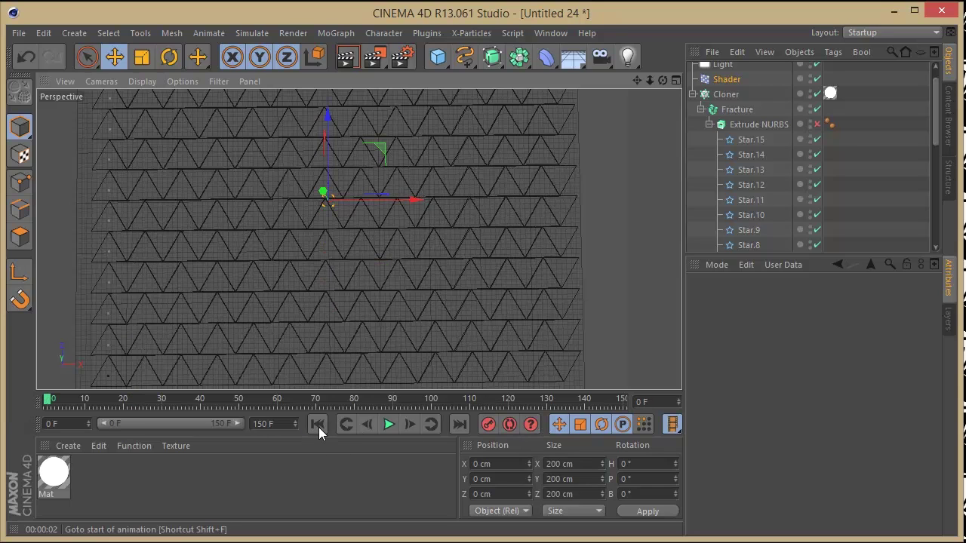
- Add a Camera object and make it the active view
left_click_drag(664, 80, 663, 79)
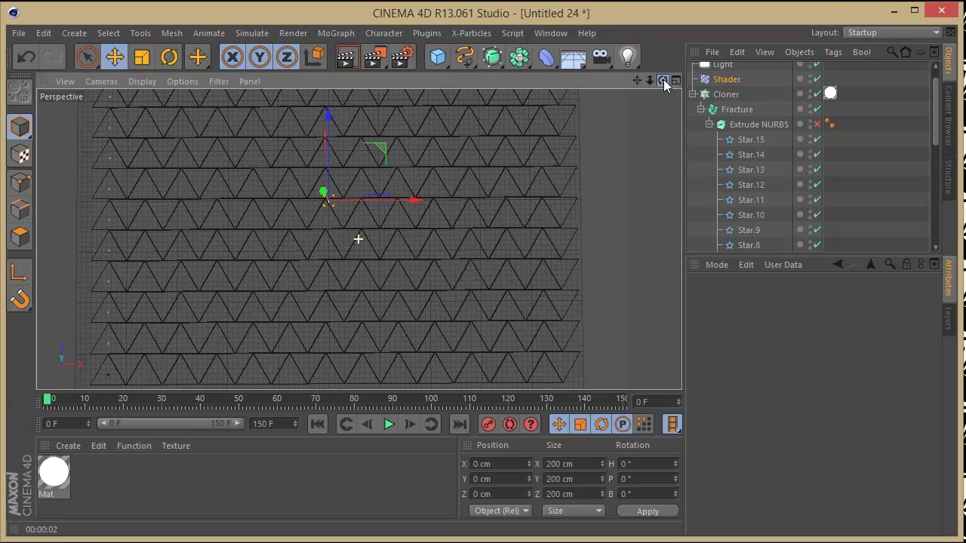
left_click(601, 57)
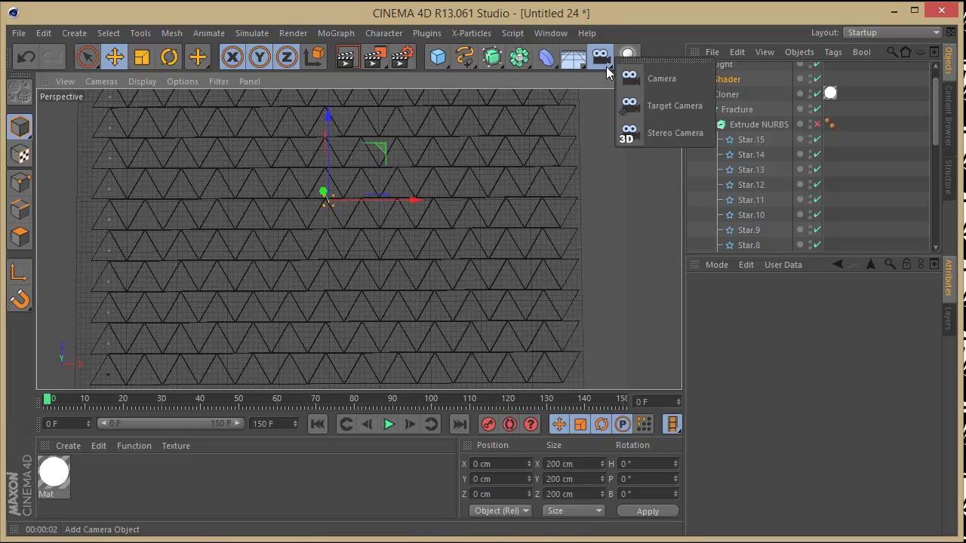
left_click(647, 79)
scroll(797, 83, "up", 1)
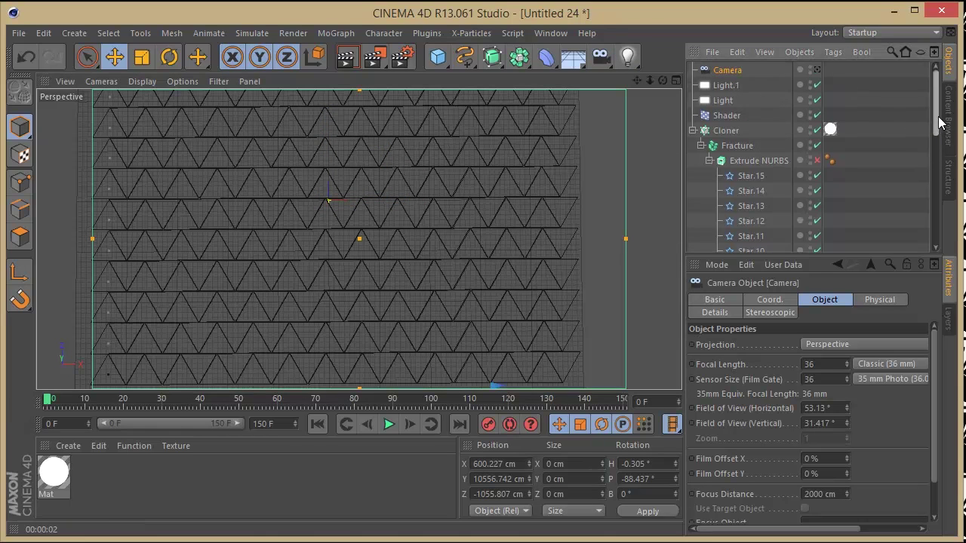
left_click(817, 69)
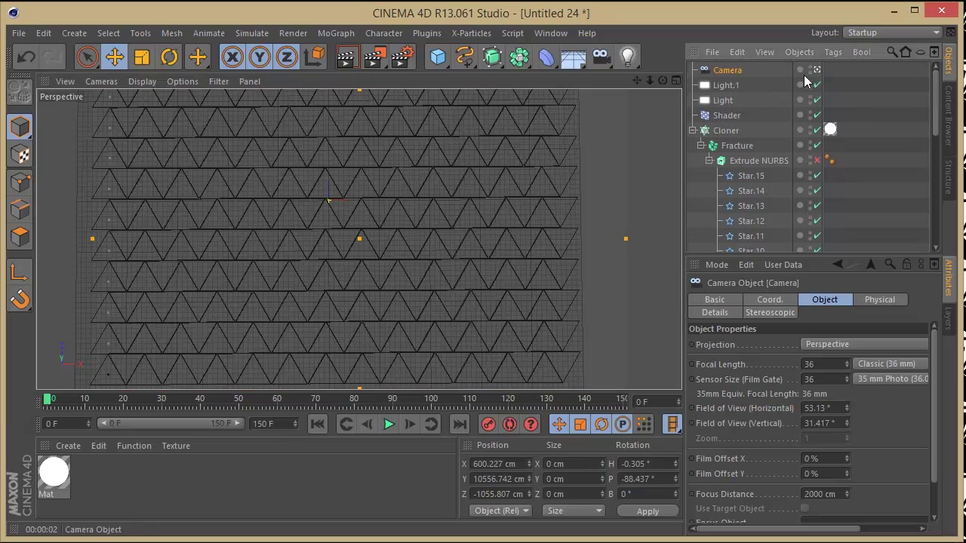
- Set the camera's rotation to 0° heading and -90° pitch so it looks straight down on the pattern
left_click(770, 300)
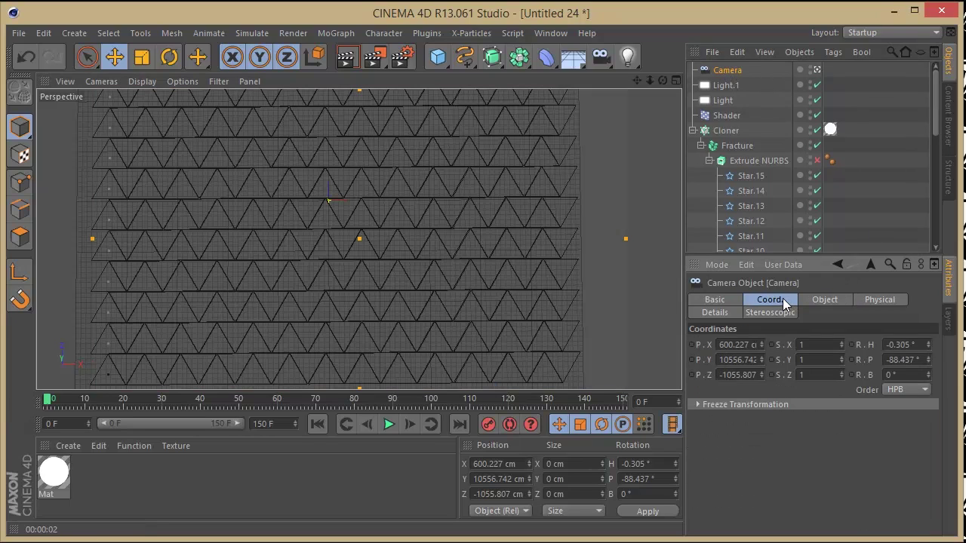
left_click(922, 344)
type("-1")
key("Return")
left_click(895, 344)
type("0")
key("Return")
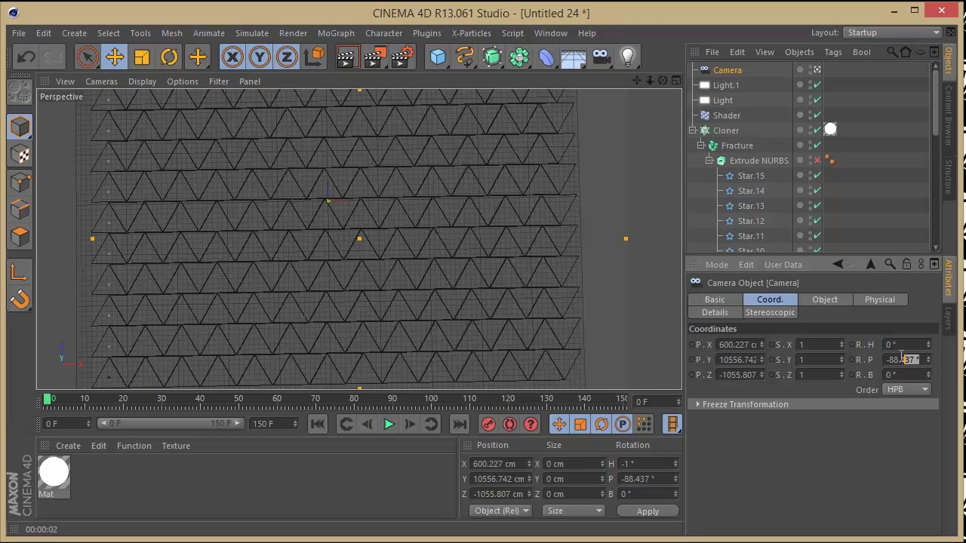
left_click(915, 359)
key("BackSpace")
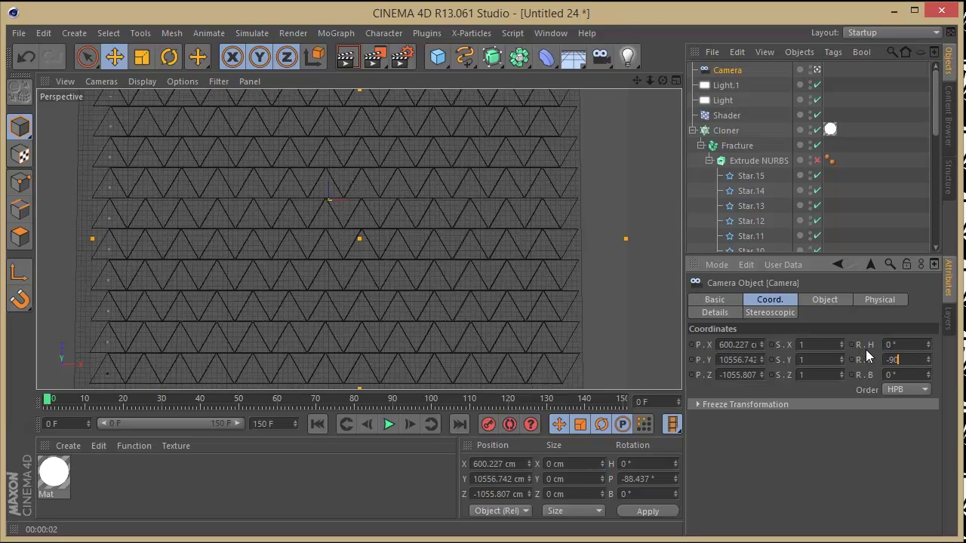
type("-90")
key("Return")
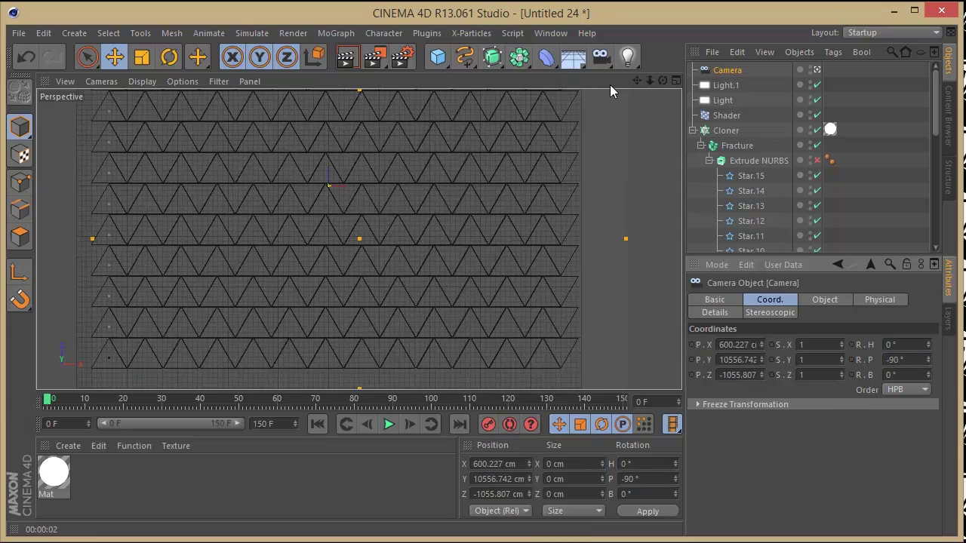
- Frame the pattern by moving the camera to about X 72 cm, Y 8740 cm, Z 54 cm
left_click_drag(638, 83, 645, 110)
left_click_drag(649, 119, 653, 135)
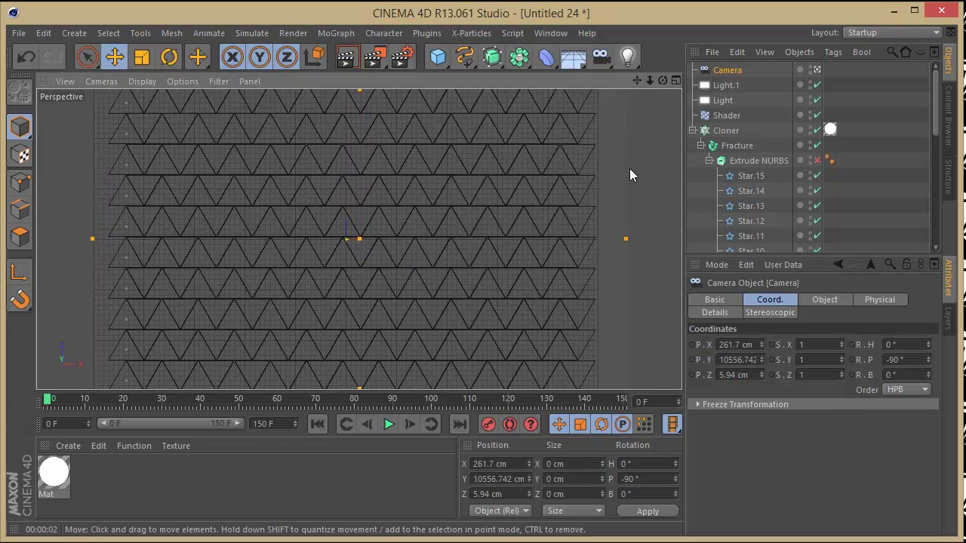
mouse_move(649, 80)
left_mouse_down()
mouse_move(663, 79)
mouse_move(647, 84)
left_mouse_up()
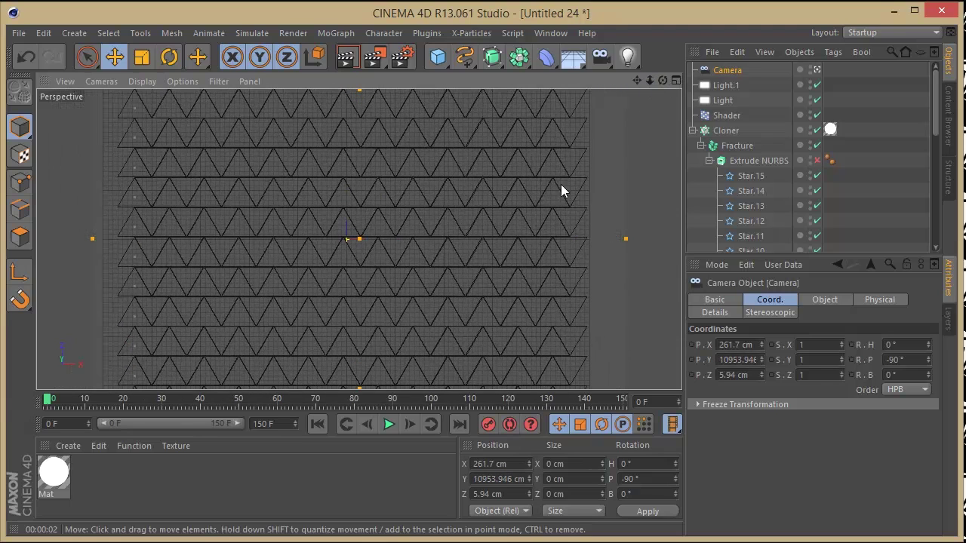
mouse_move(649, 80)
left_mouse_down()
mouse_move(697, 79)
mouse_move(653, 95)
left_mouse_up()
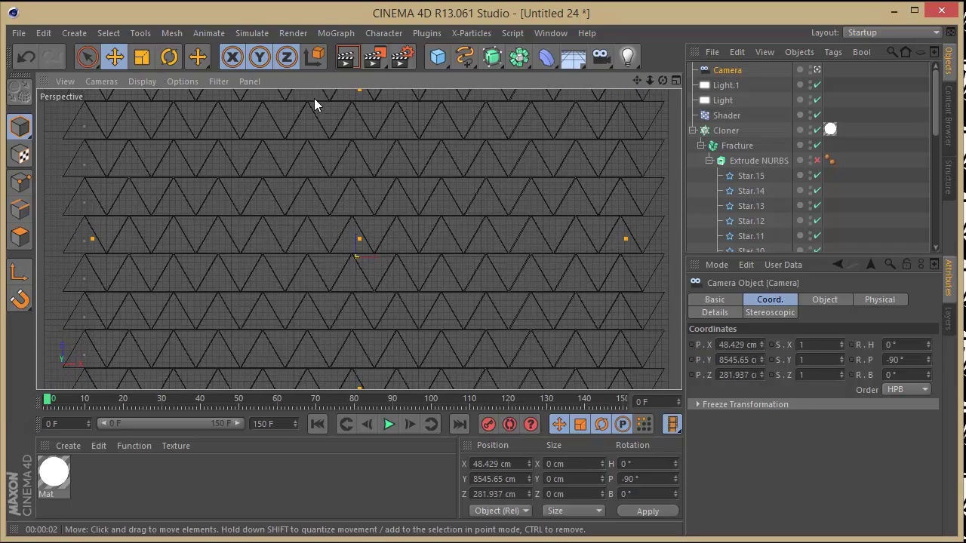
left_click_drag(637, 81, 645, 83)
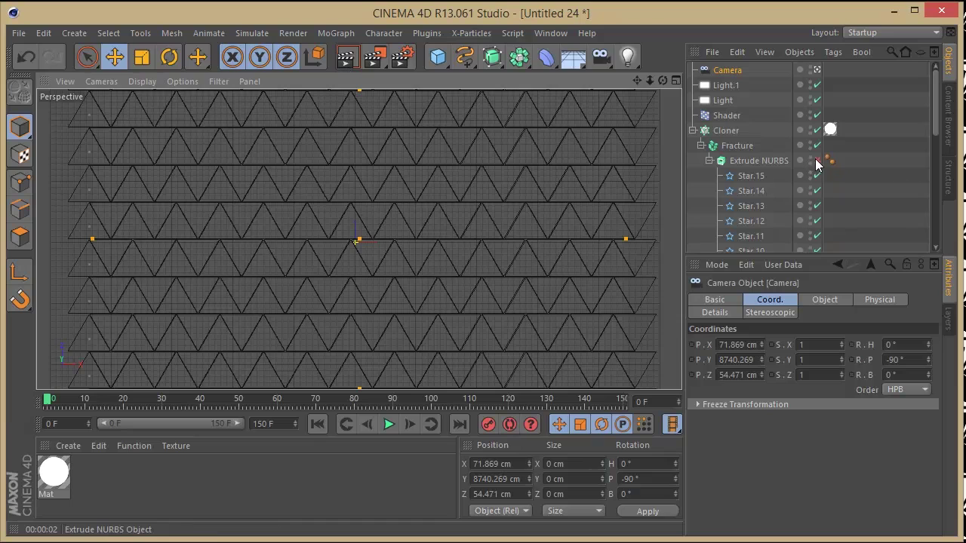
- Render the camera view with the Extrude NURBS enabled, and set the render's save format to PNG
left_click(347, 58)
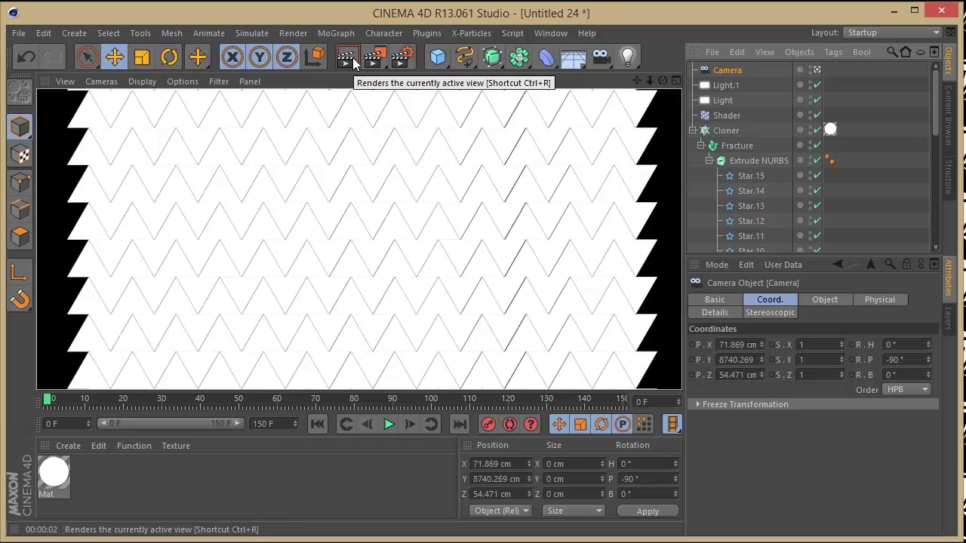
left_click(298, 35)
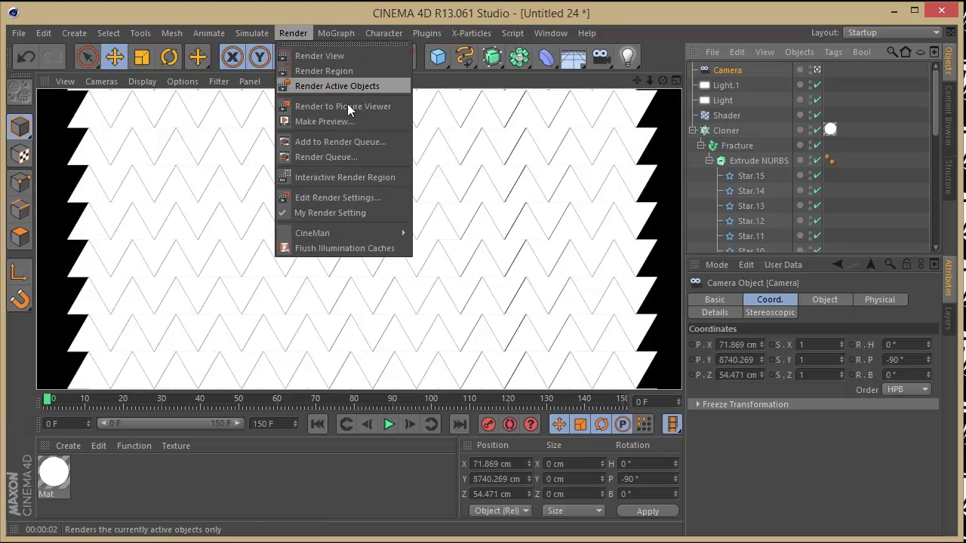
left_click(345, 191)
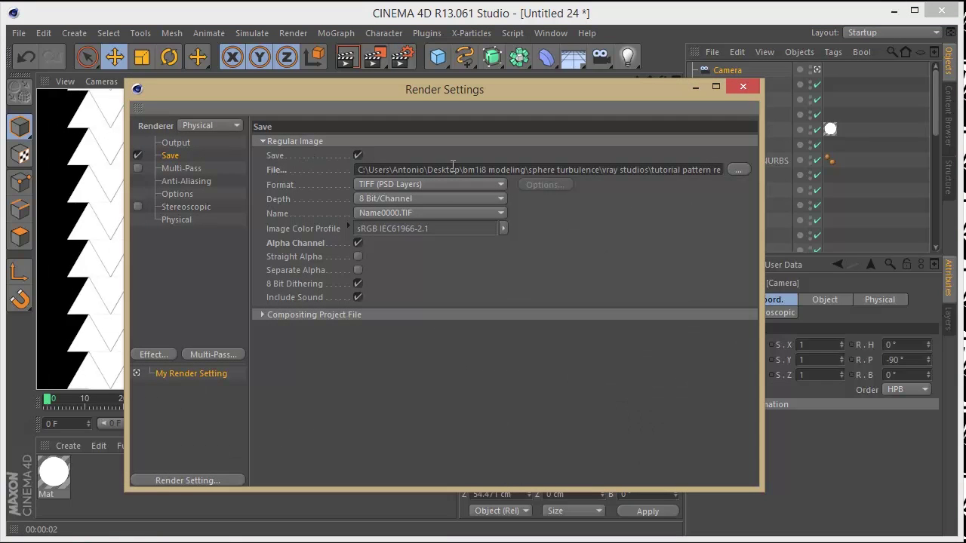
left_click(175, 145)
left_click(166, 156)
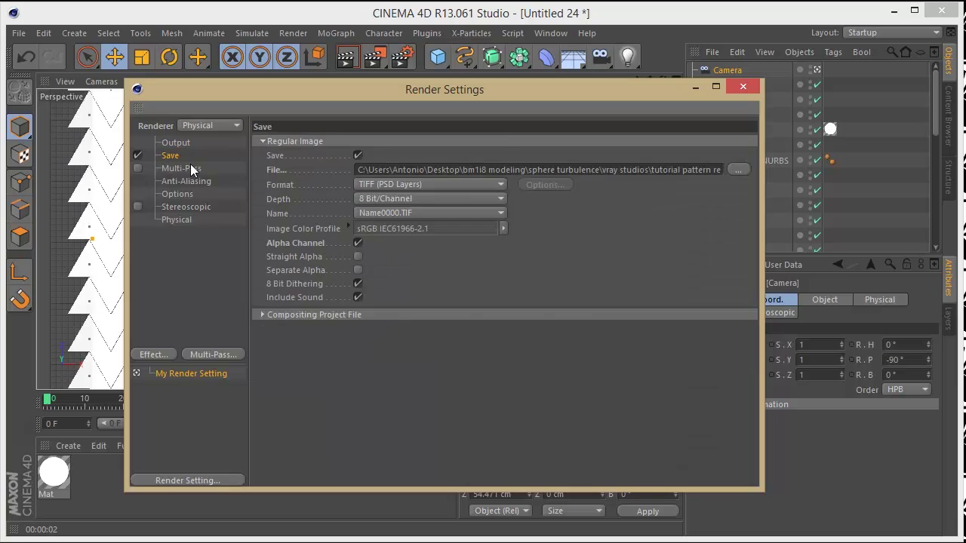
left_click(433, 187)
left_click(412, 284)
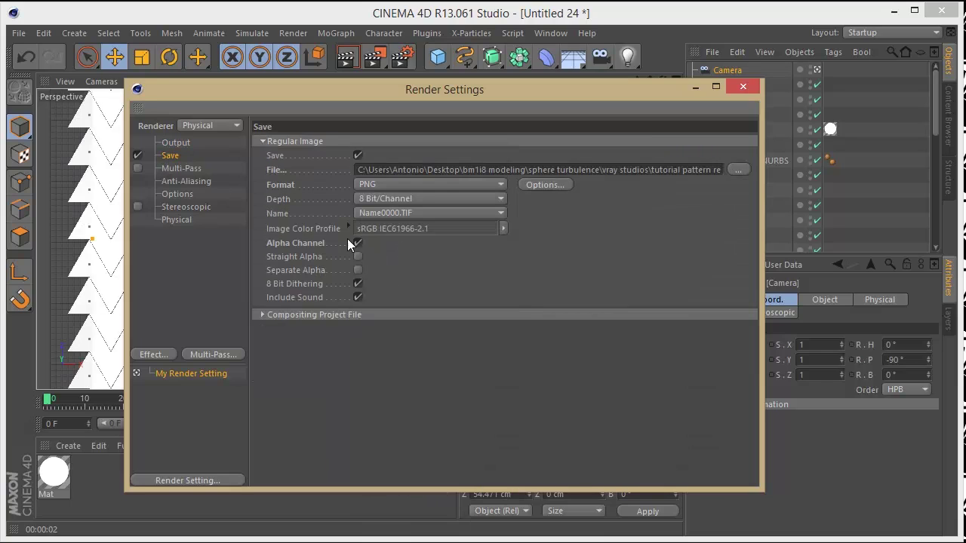
- Set the render frame range to Current Frame and render a single test image to the Picture Viewer
left_click(176, 145)
left_click(410, 300)
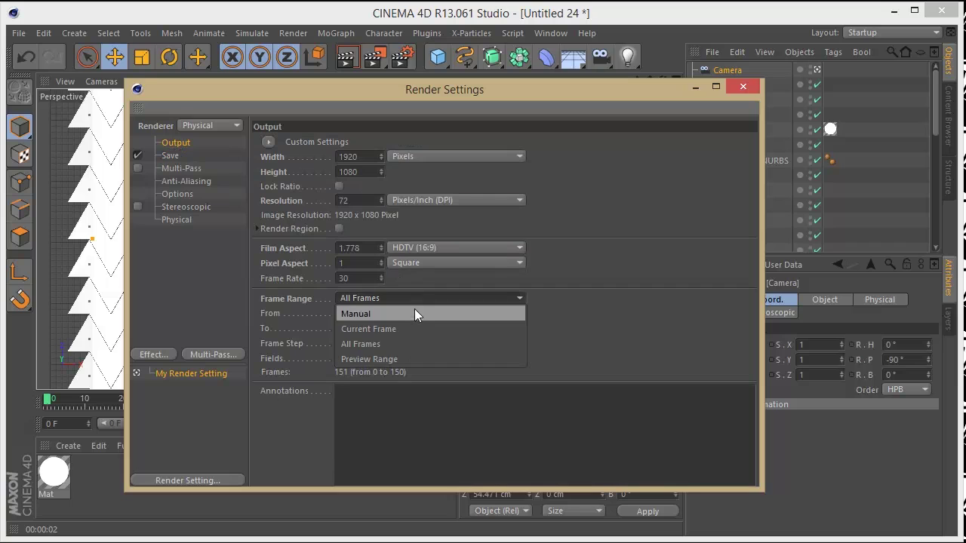
left_click(404, 329)
left_click(731, 88)
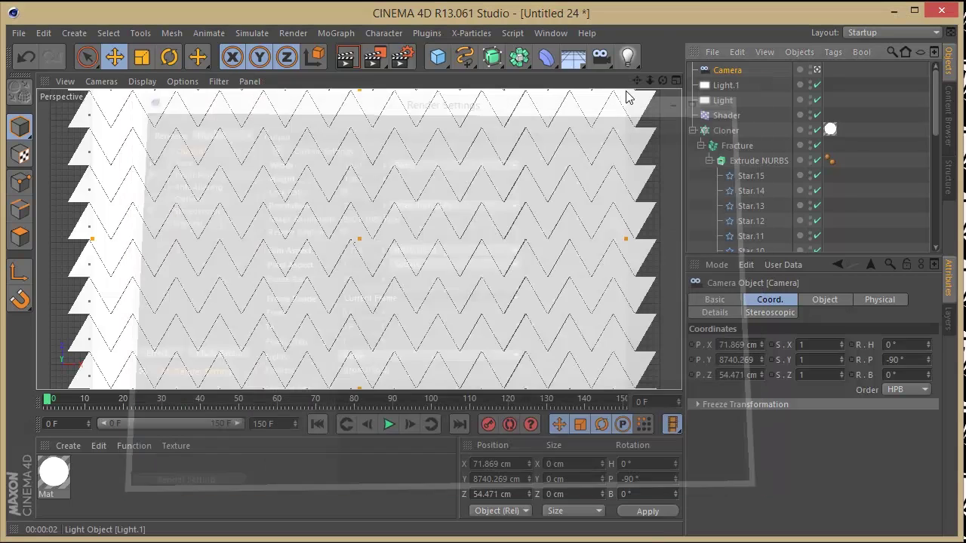
left_click(375, 57)
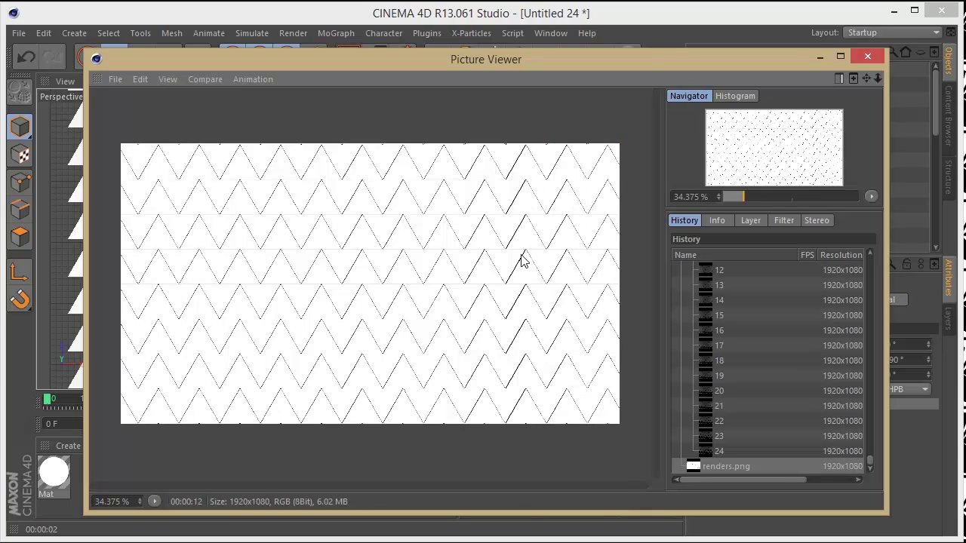
left_click(874, 58)
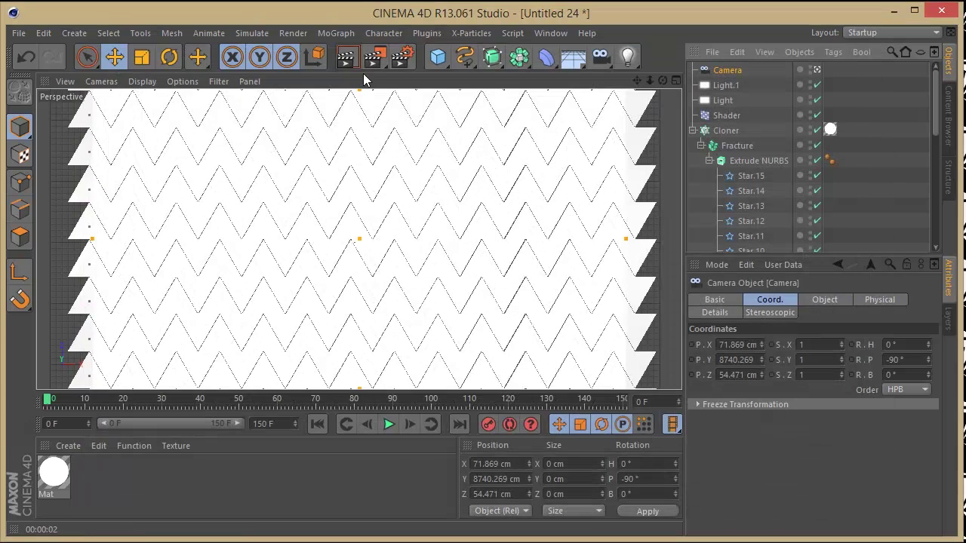
- Change the render's save file name to renderslast in the tutorial pattern render folder
left_click(302, 35)
left_click(318, 197)
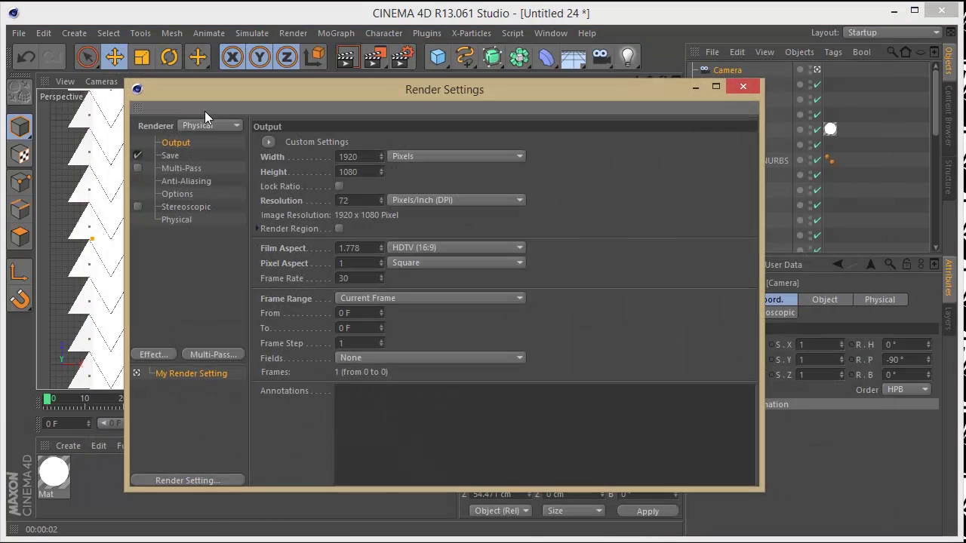
left_click(178, 154)
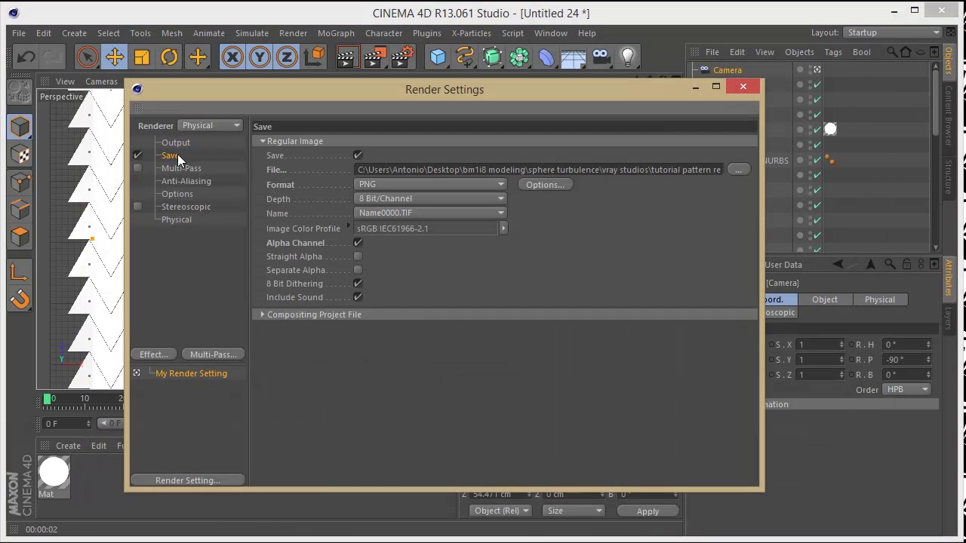
left_click_drag(718, 168, 738, 169)
left_click(723, 169)
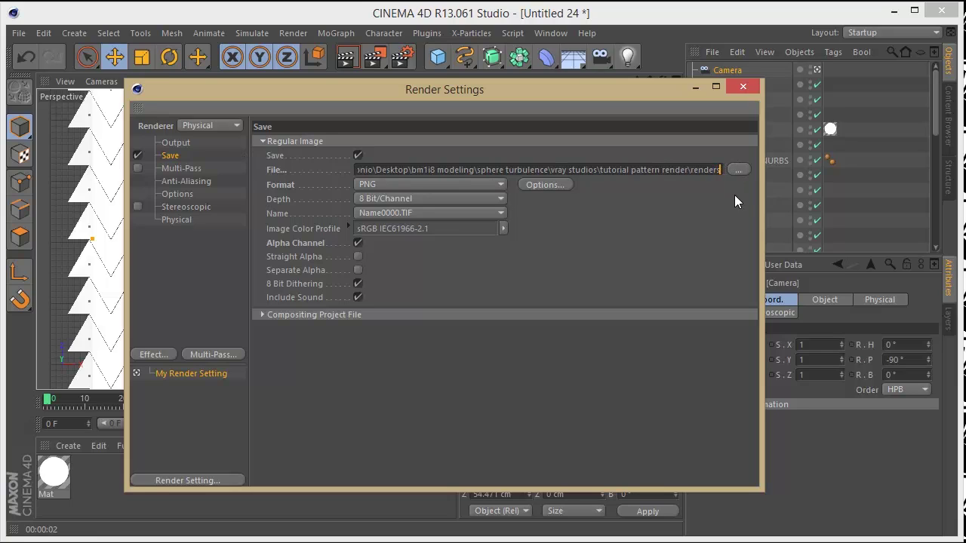
type("last")
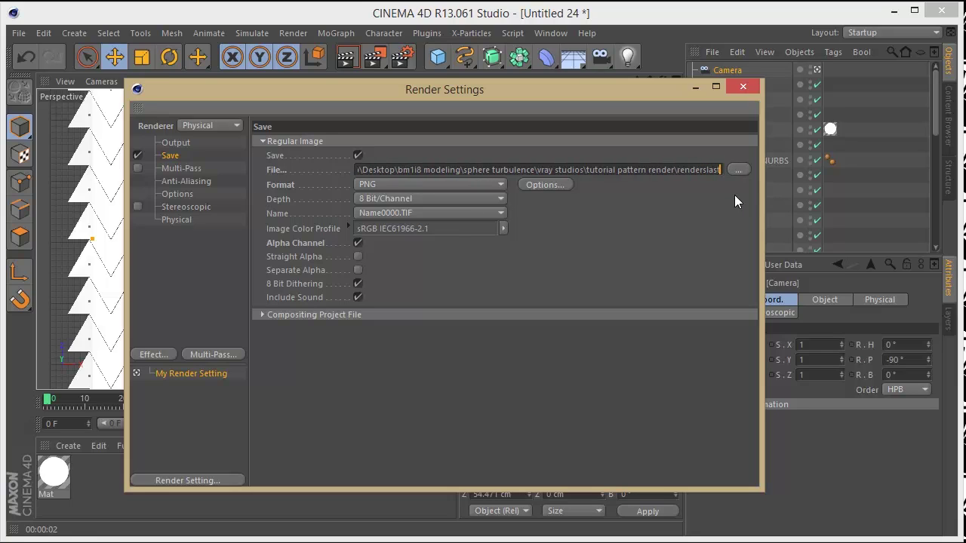
- Set the render frame range to All Frames and render the animation to the Picture Viewer
left_click(176, 143)
left_click(421, 298)
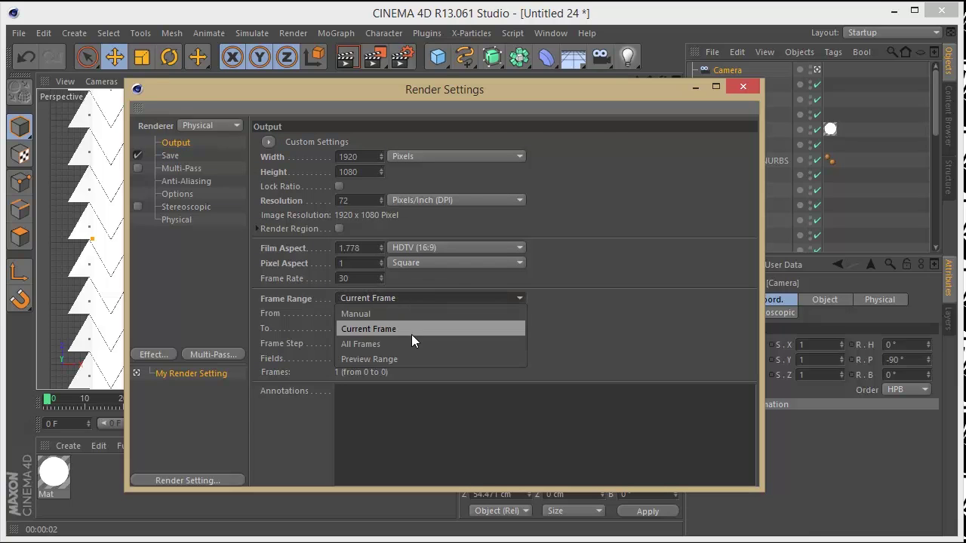
left_click(408, 339)
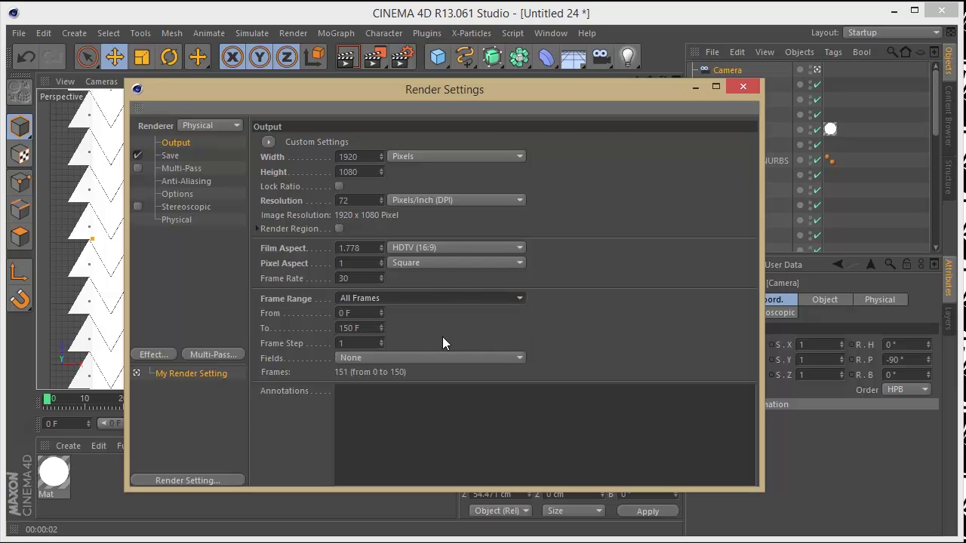
left_click(747, 87)
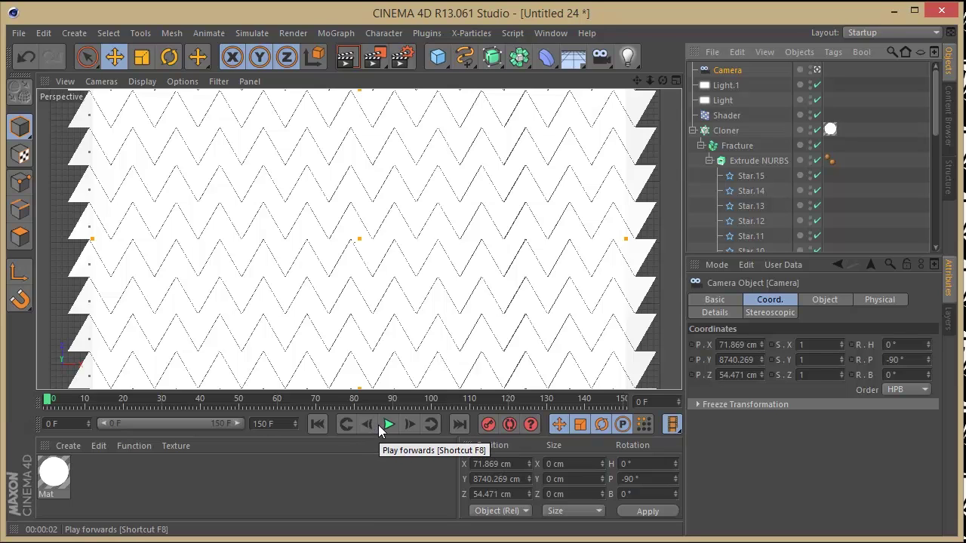
left_click(373, 59)
mouse_move(505, 70)
left_mouse_down()
mouse_move(497, 49)
mouse_move(497, 58)
left_mouse_up()
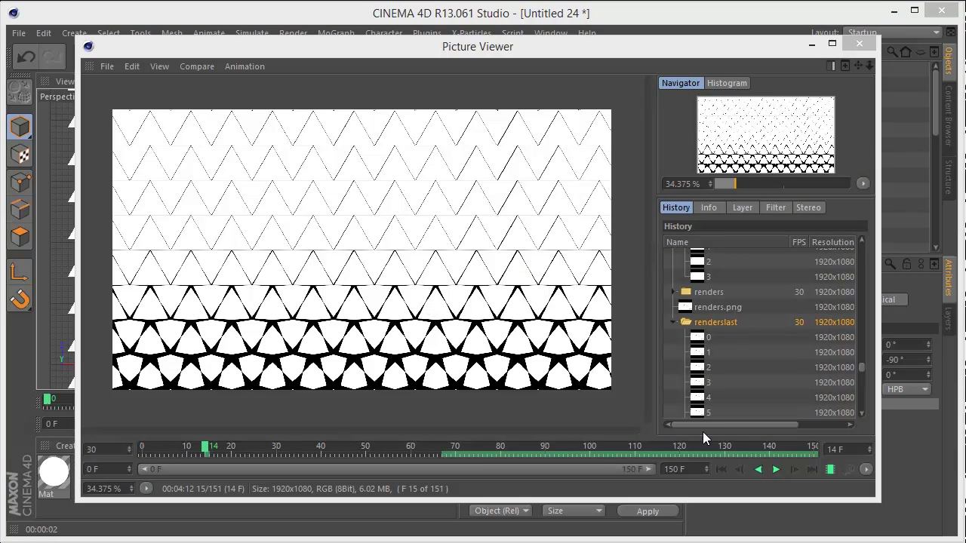
mouse_move(711, 424)
left_mouse_down()
mouse_move(761, 424)
mouse_move(711, 431)
left_mouse_up()
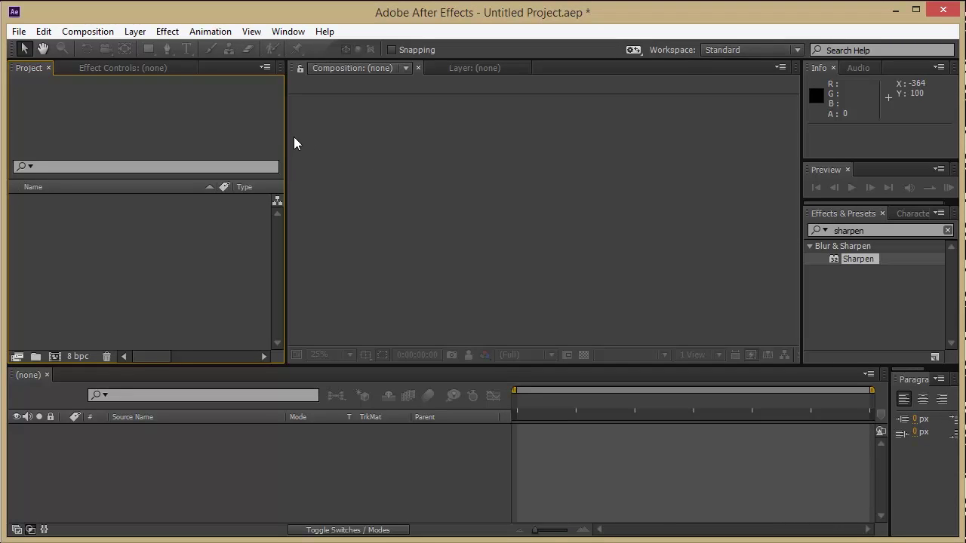
- Switch to After Effects, import renderslast0000 as a PNG sequence, and create a composition from the footage
left_click(18, 31)
mouse_move(50, 227)
left_click(293, 225)
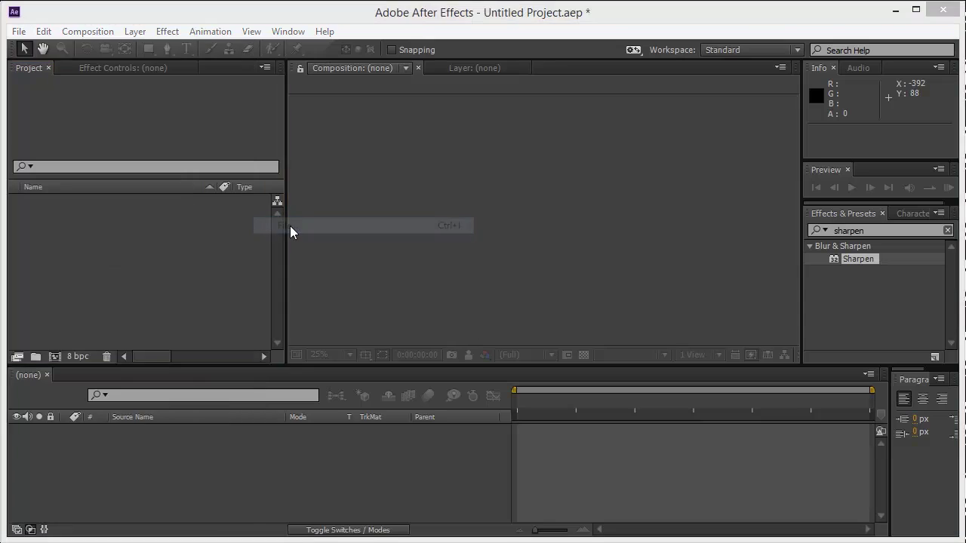
left_click(266, 187)
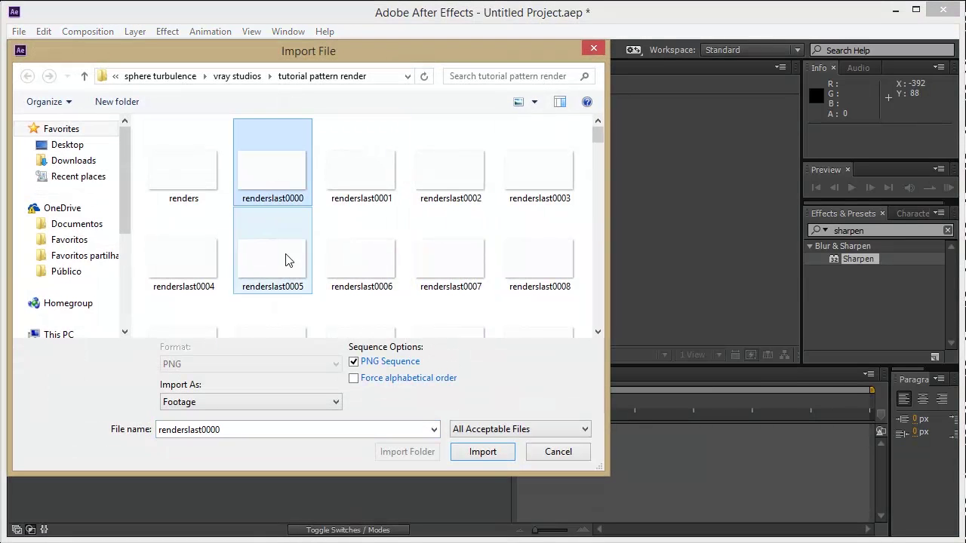
left_click(475, 455)
left_click_drag(36, 201, 49, 243)
left_click_drag(25, 205, 17, 356)
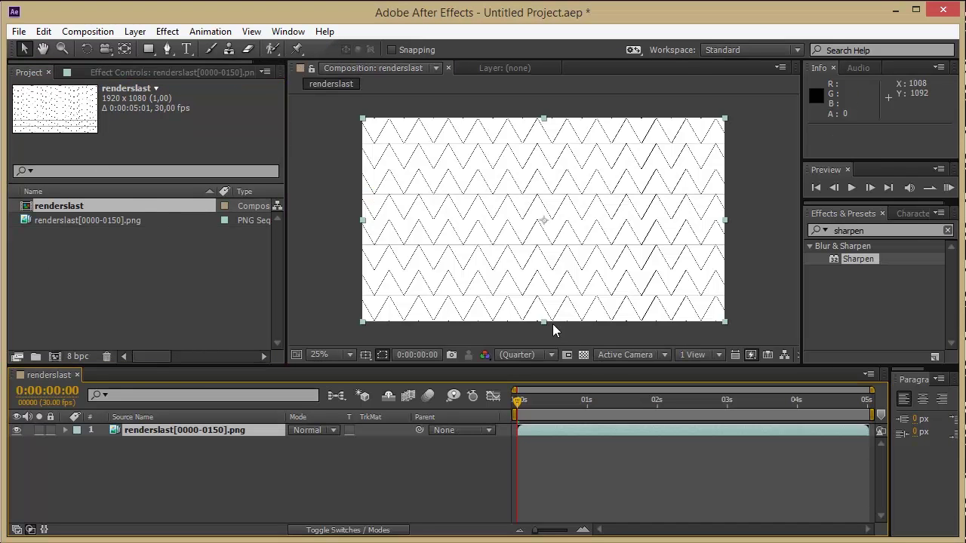
- Play a RAM preview of the renderslast composition and return the current time to frame 3
left_click(948, 187)
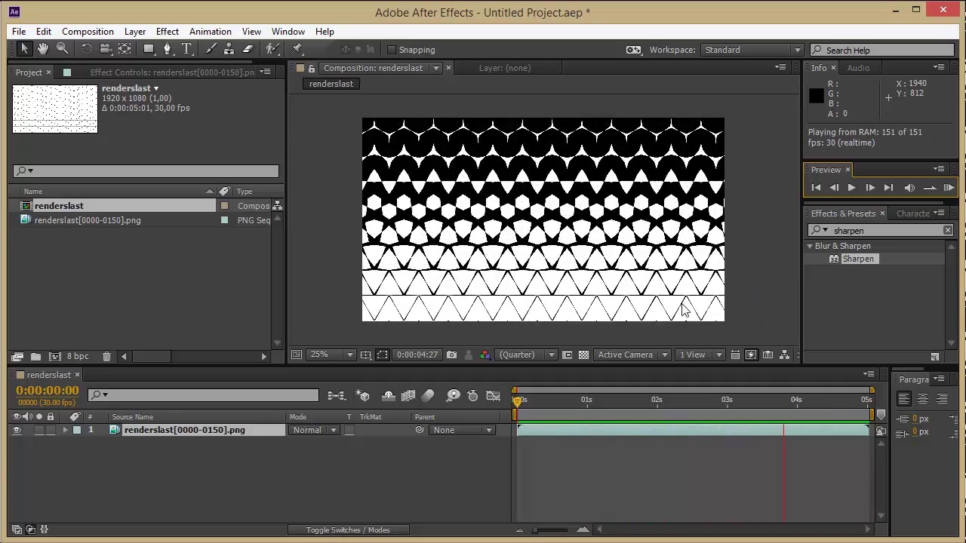
left_click(727, 401)
mouse_move(520, 401)
left_mouse_down()
mouse_move(807, 400)
mouse_move(524, 401)
left_mouse_up()
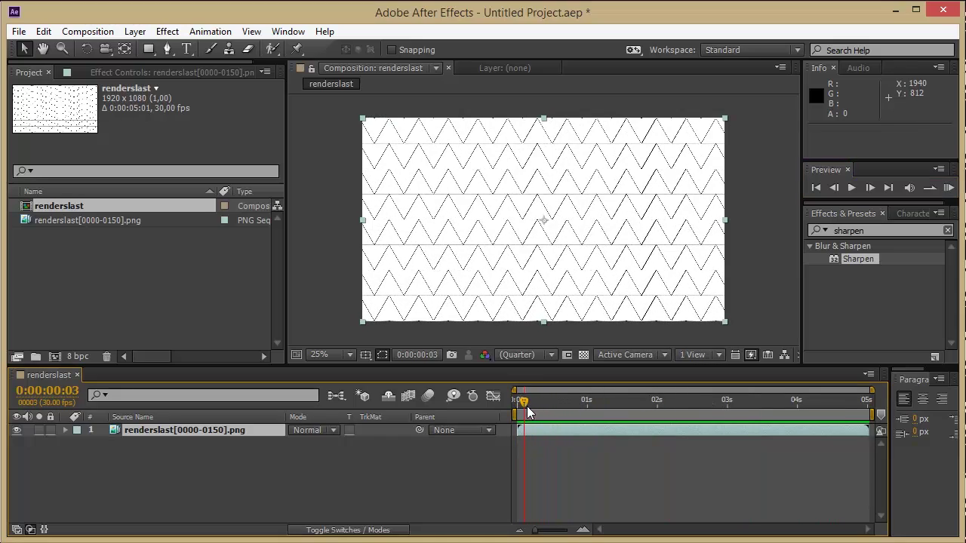
- Apply the Time Difference effect to the renderslast layer, with a time offset of 1.280 seconds and a contrast of 70
left_click(866, 233)
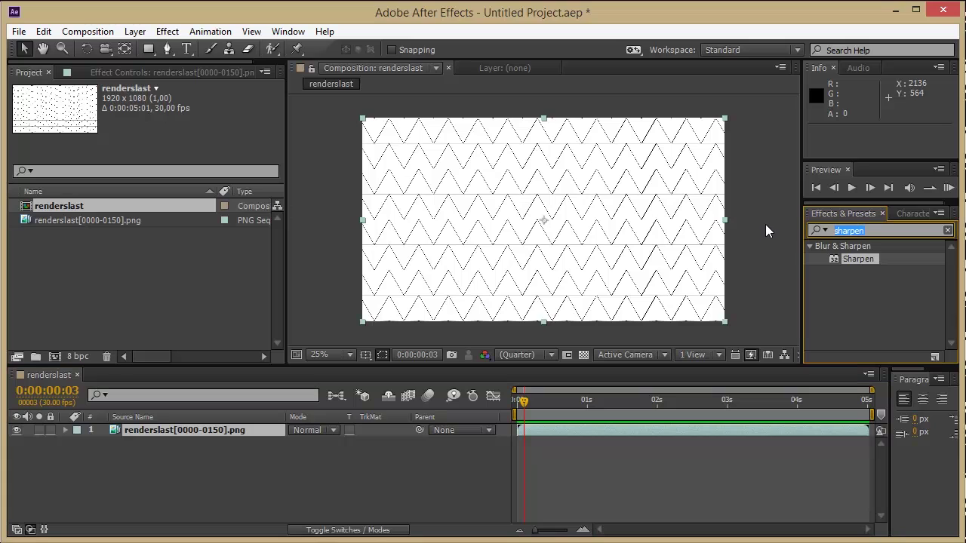
type("time")
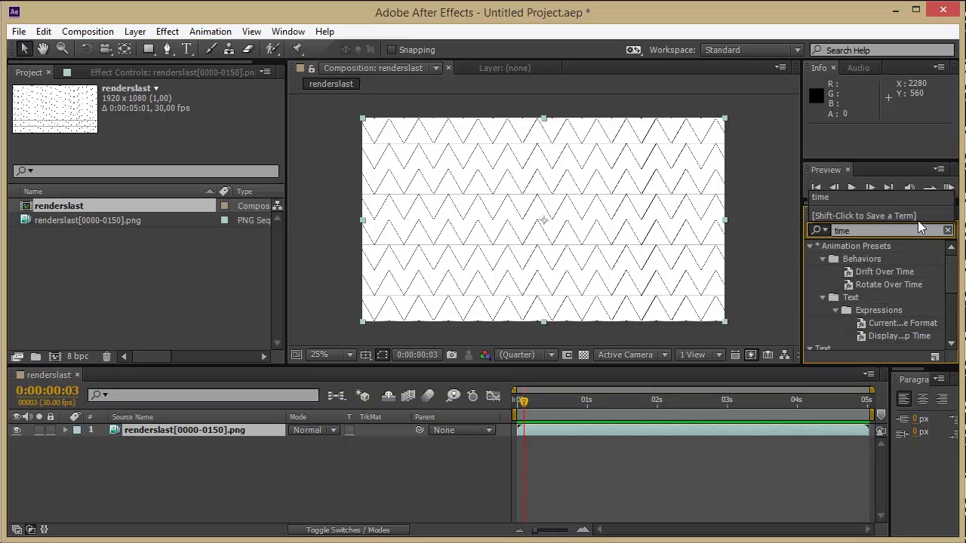
left_click_drag(952, 264, 952, 317)
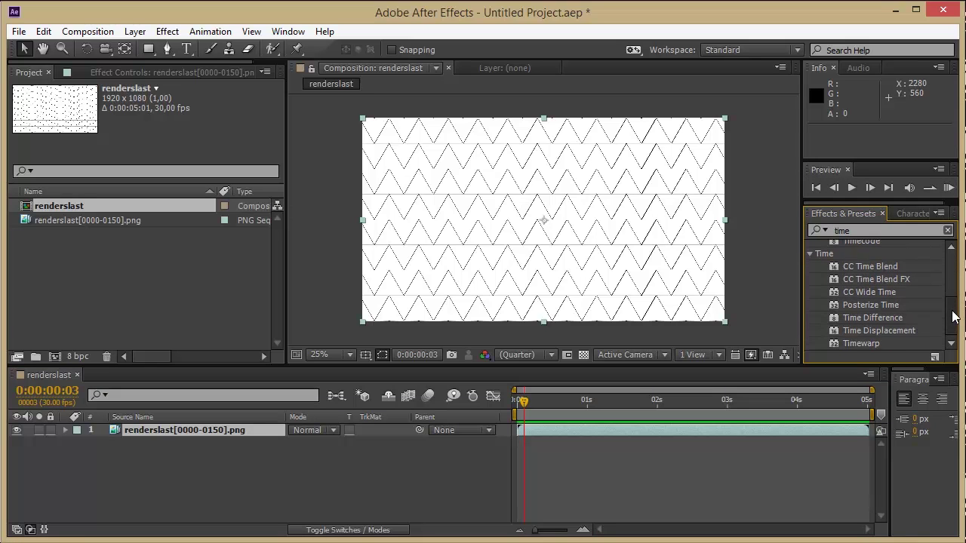
left_click(868, 318)
left_click_drag(383, 364, 177, 437)
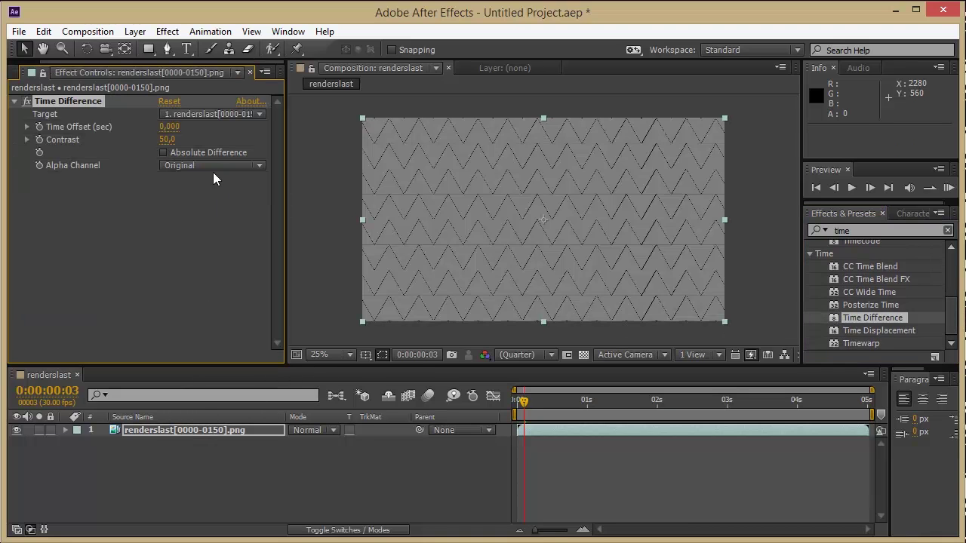
left_click_drag(171, 127, 266, 121)
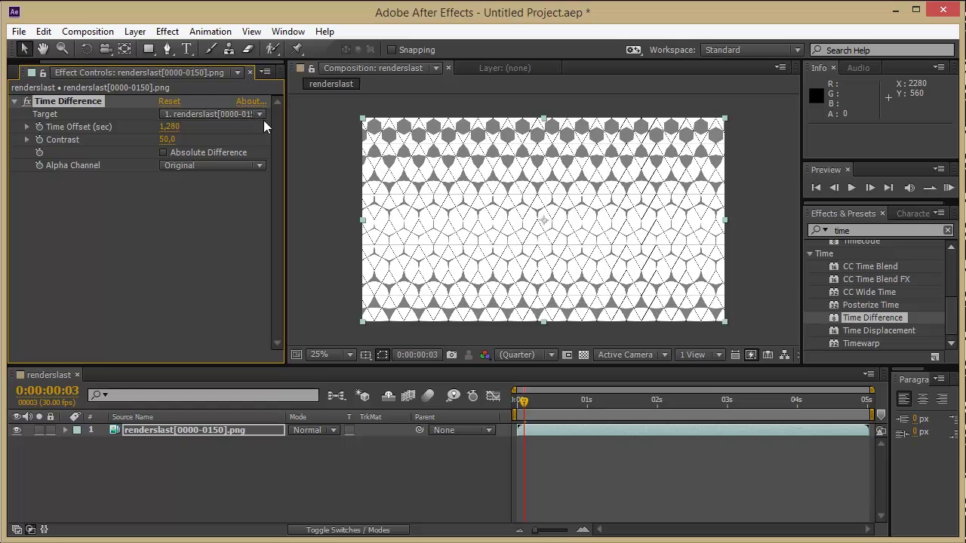
left_click_drag(169, 140, 175, 139)
- Examine the Time Difference result by playing RAM previews and scrubbing through the composition, ending at frame 7
left_click(949, 188)
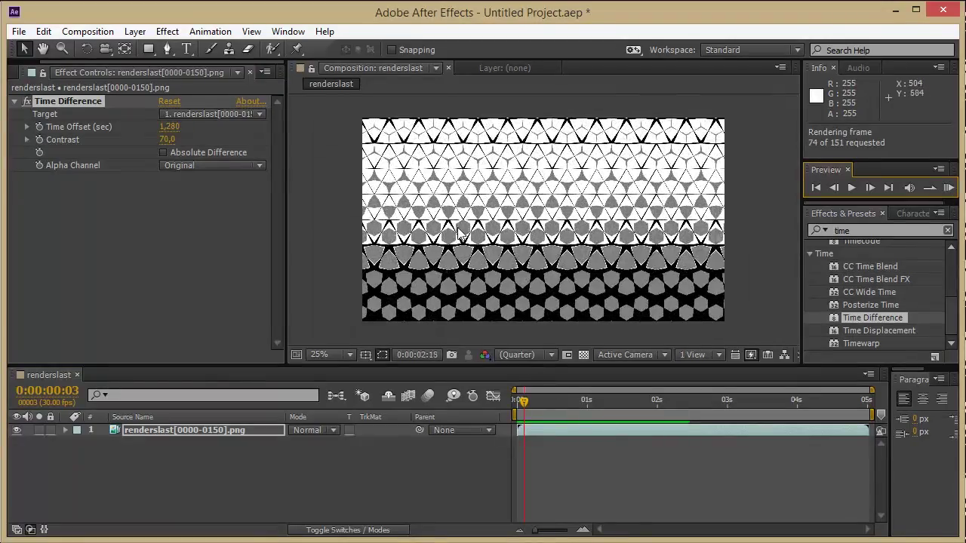
left_click(531, 406)
left_click_drag(531, 406, 663, 402)
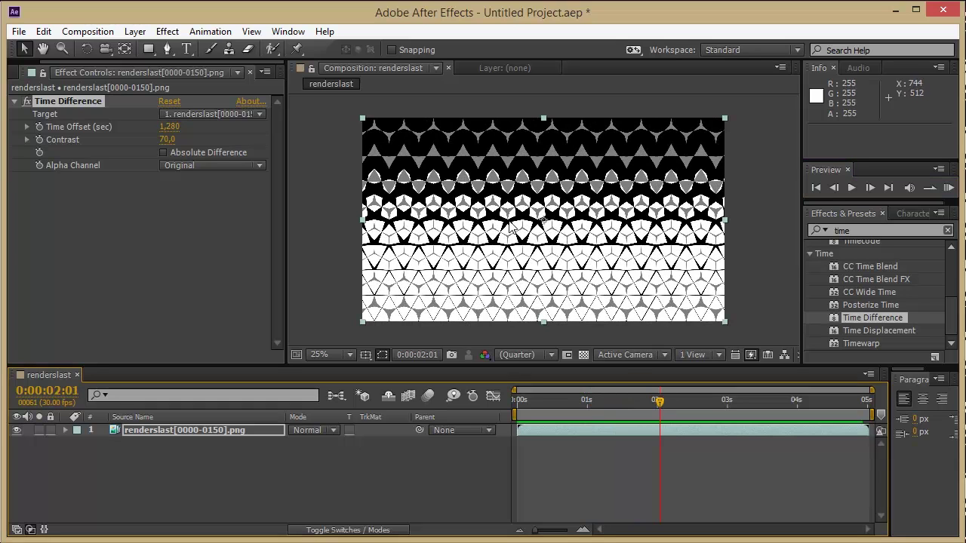
mouse_move(657, 403)
left_mouse_down()
mouse_move(668, 401)
mouse_move(650, 401)
left_mouse_up()
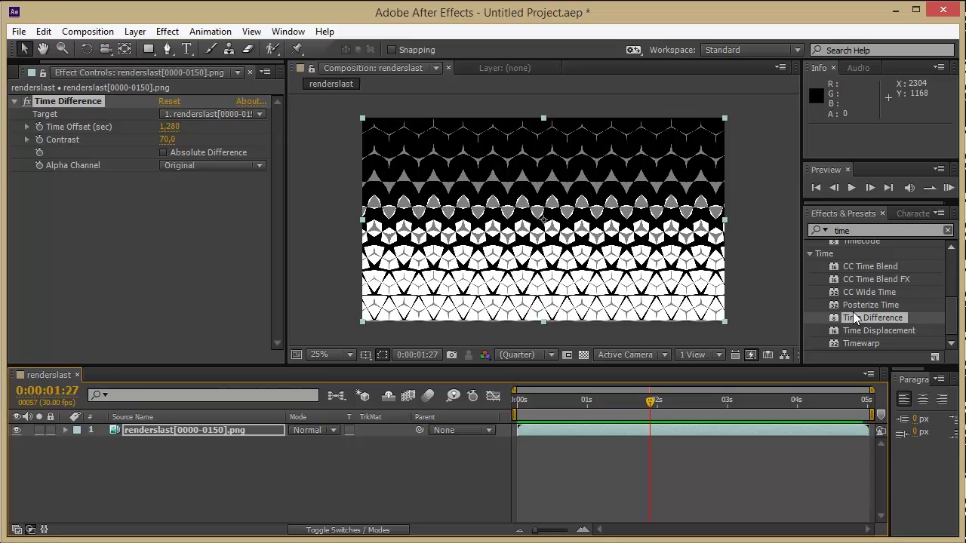
left_click(948, 188)
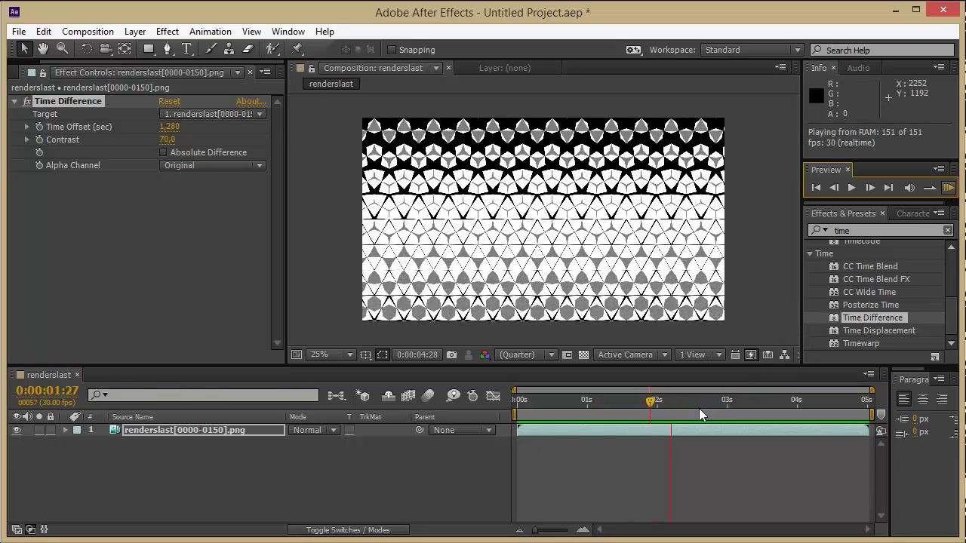
left_click(784, 436)
left_click_drag(650, 401, 534, 412)
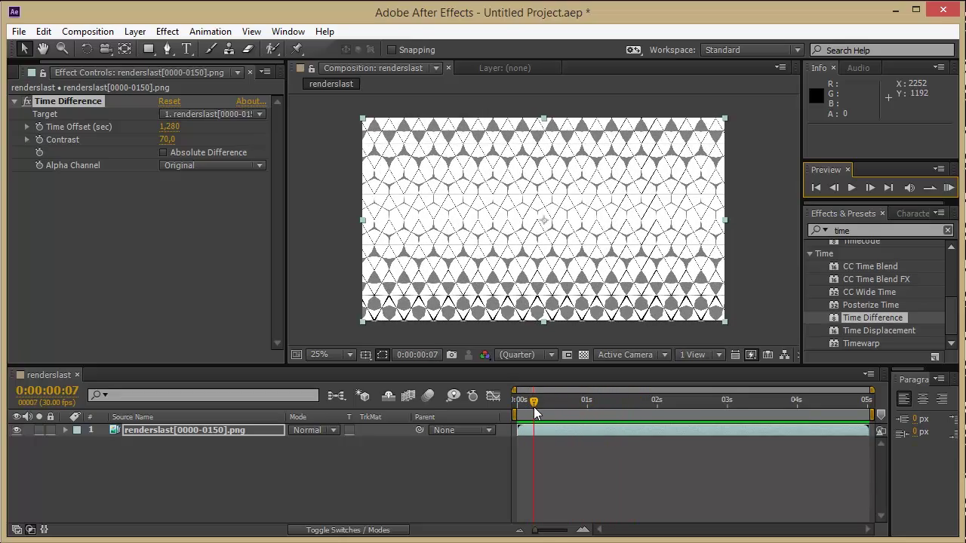
- Add the Sharpen effect to the renderslast layer with an amount of 28 and play a RAM preview
double_click(841, 230)
type("sharpen")
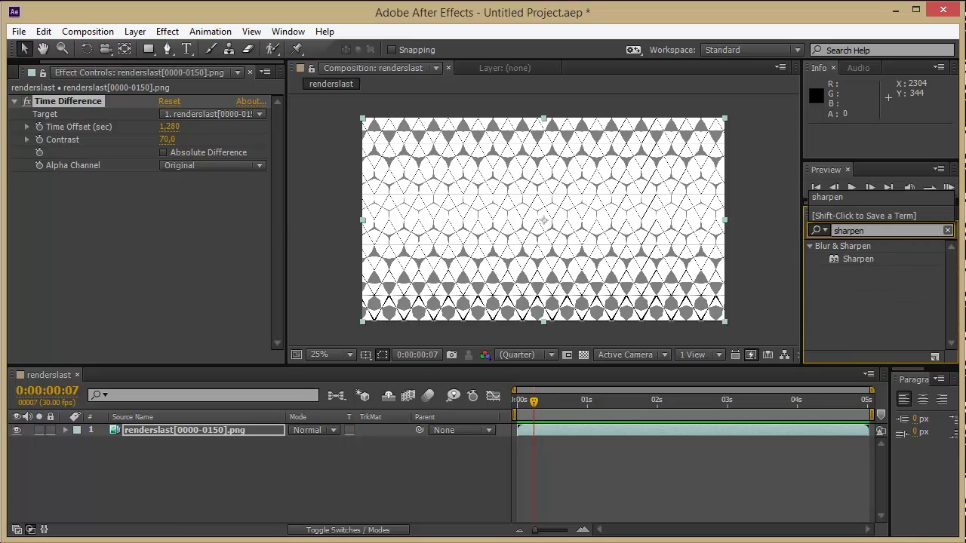
left_click_drag(838, 258, 143, 429)
left_click_drag(162, 192, 174, 191)
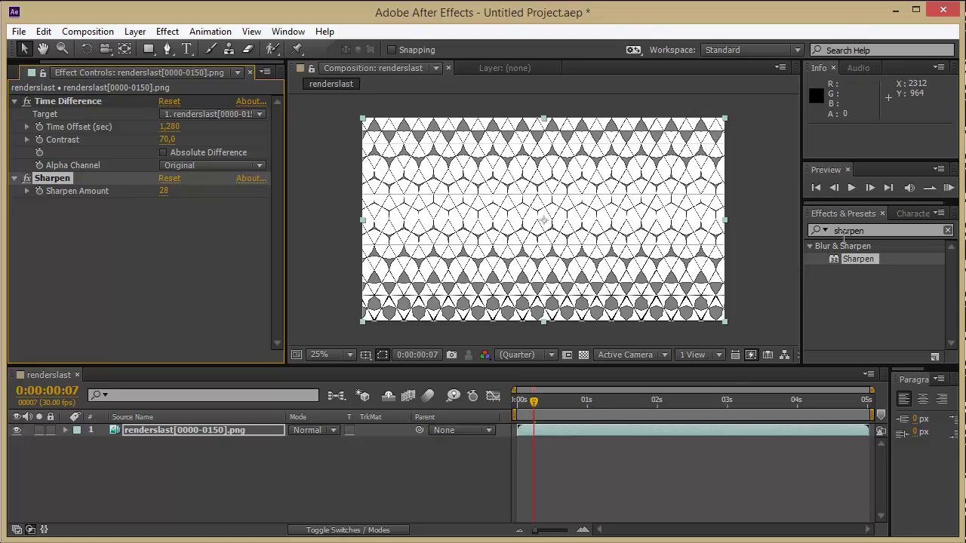
left_click(950, 187)
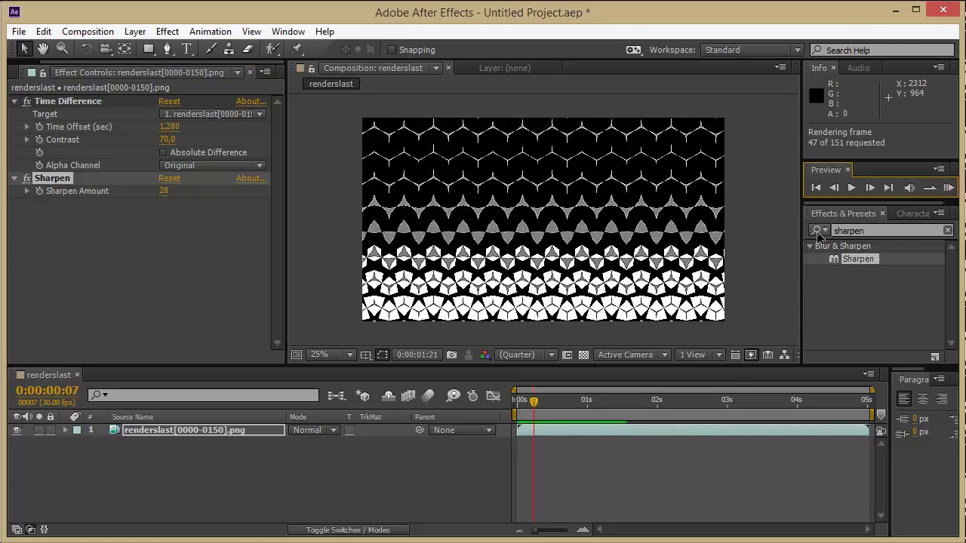